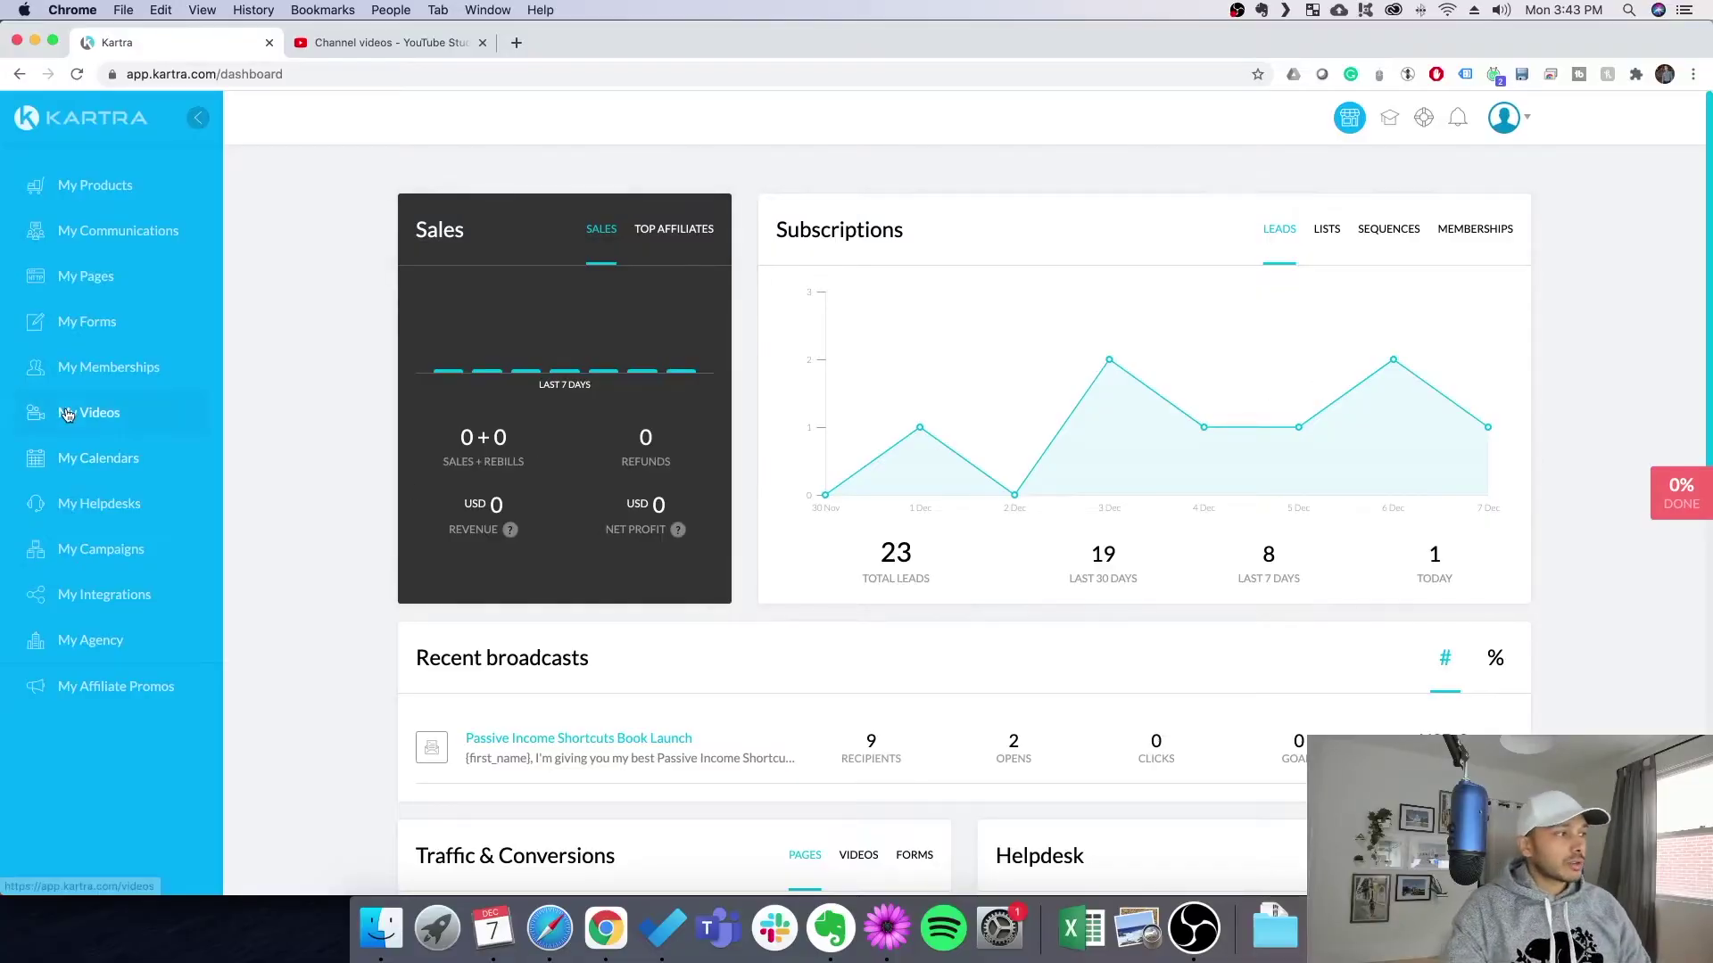
- Open the My Videos library of hosted videos
left_click(67, 413)
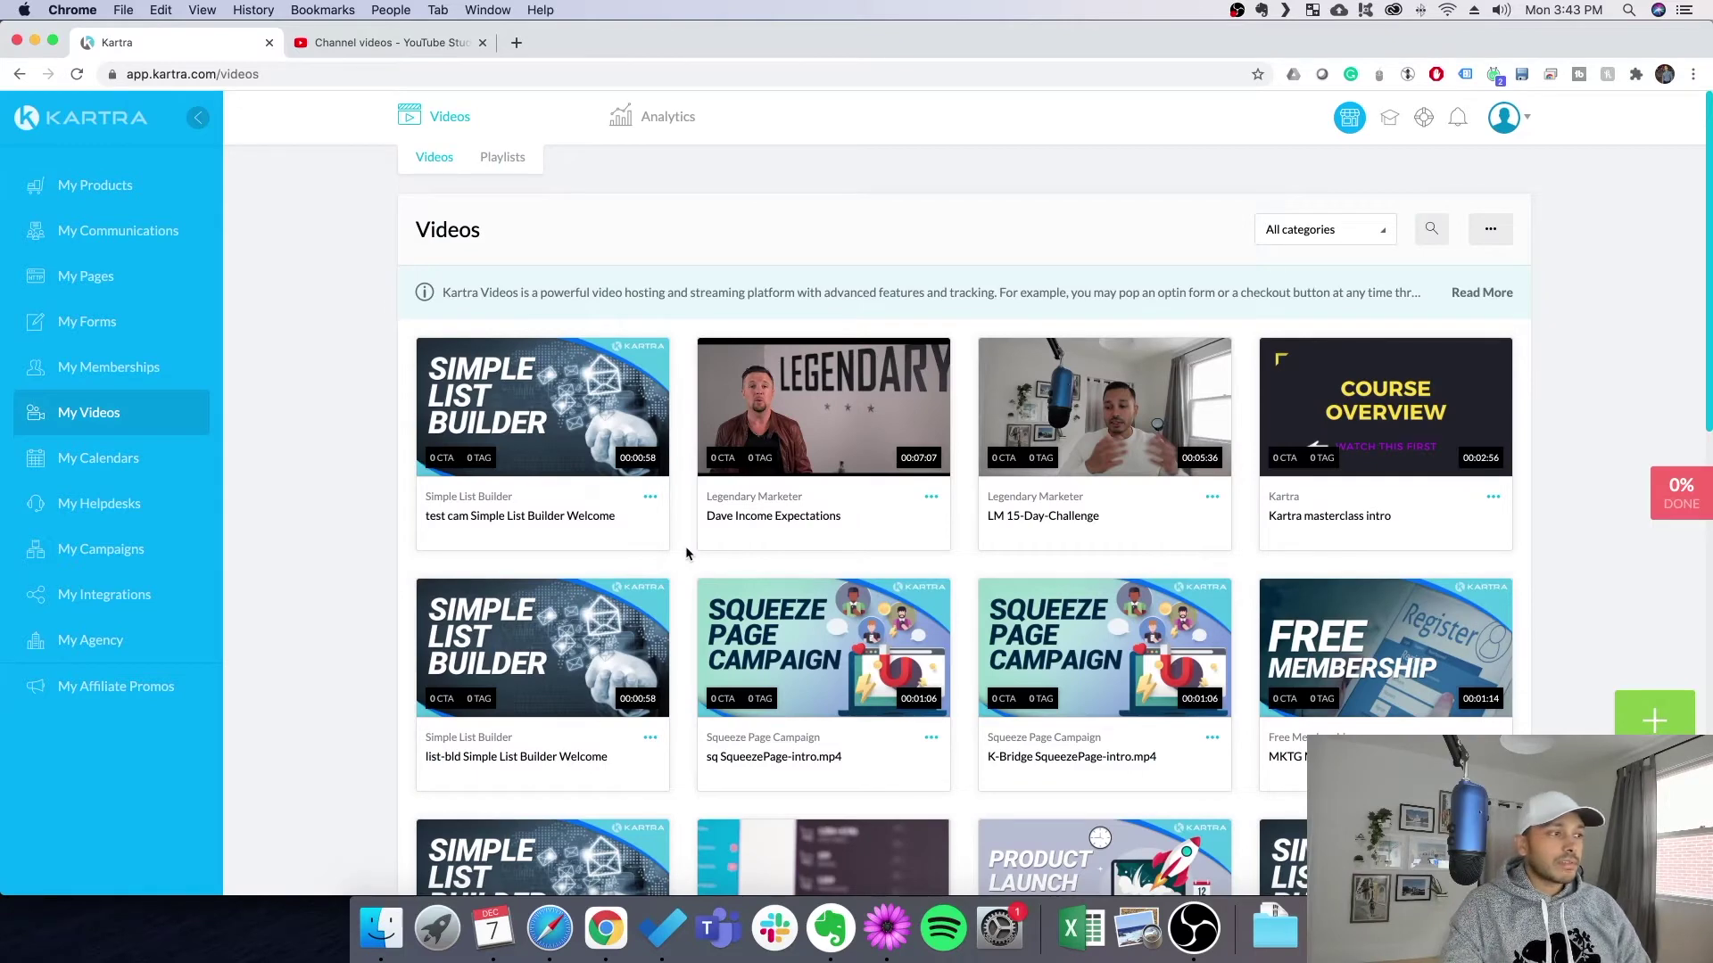
scroll(822, 625, "down", 3)
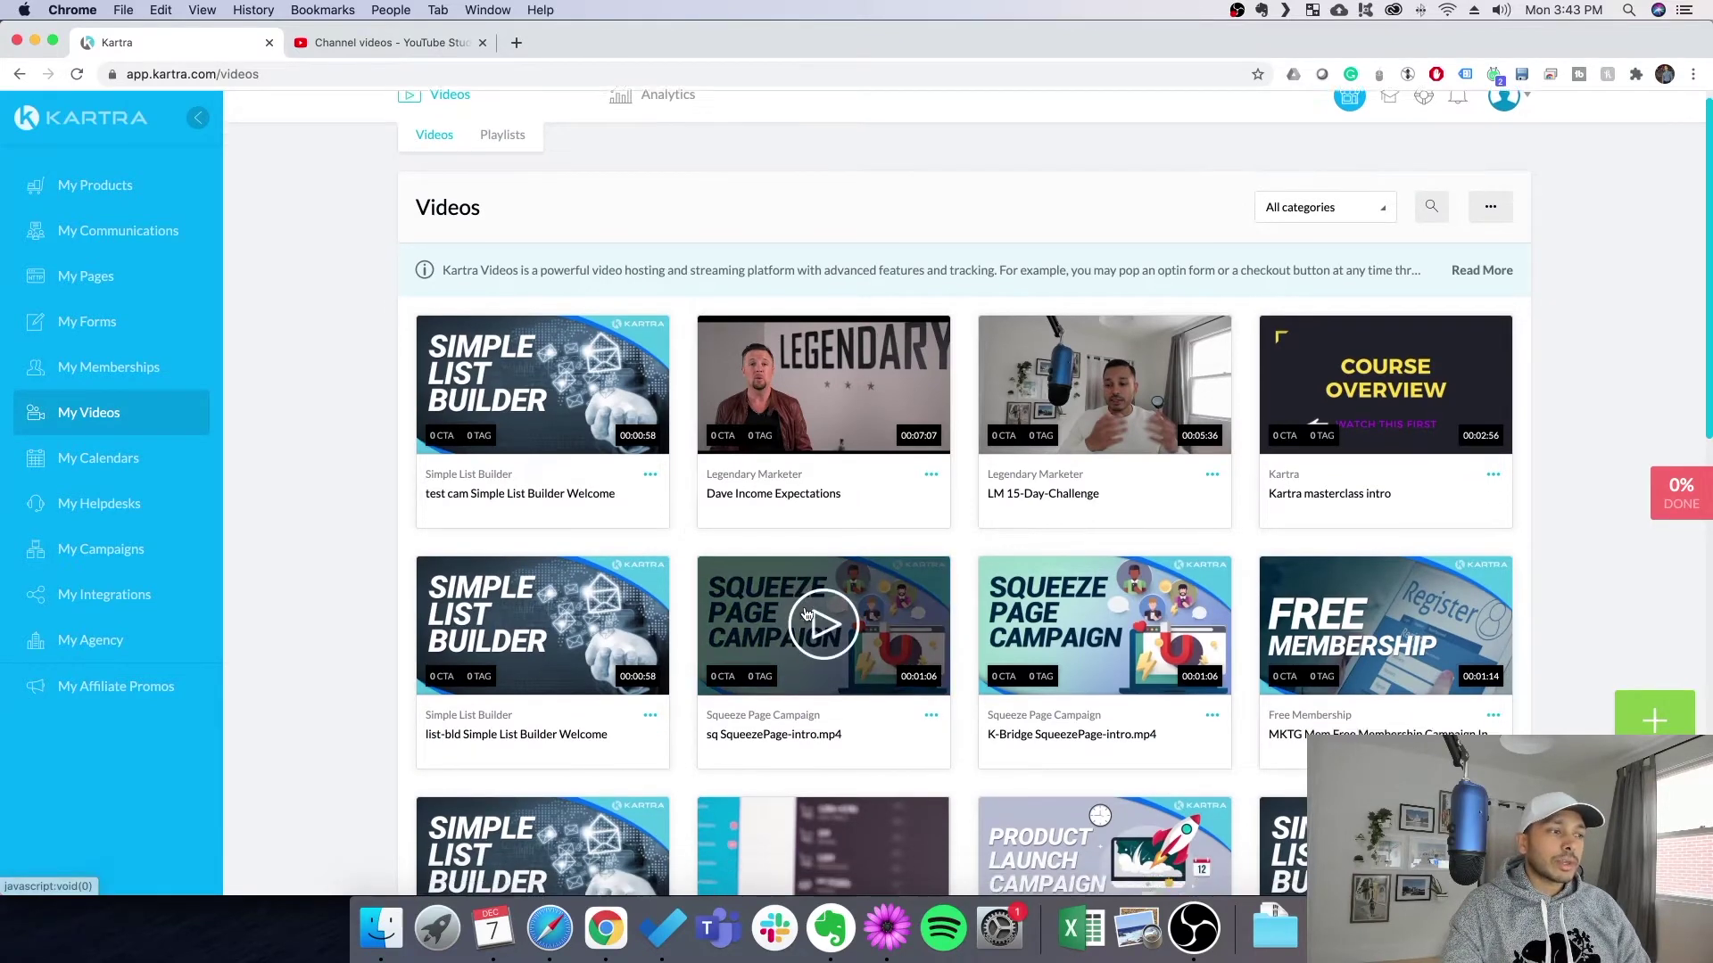
scroll(1072, 665, "down", 5)
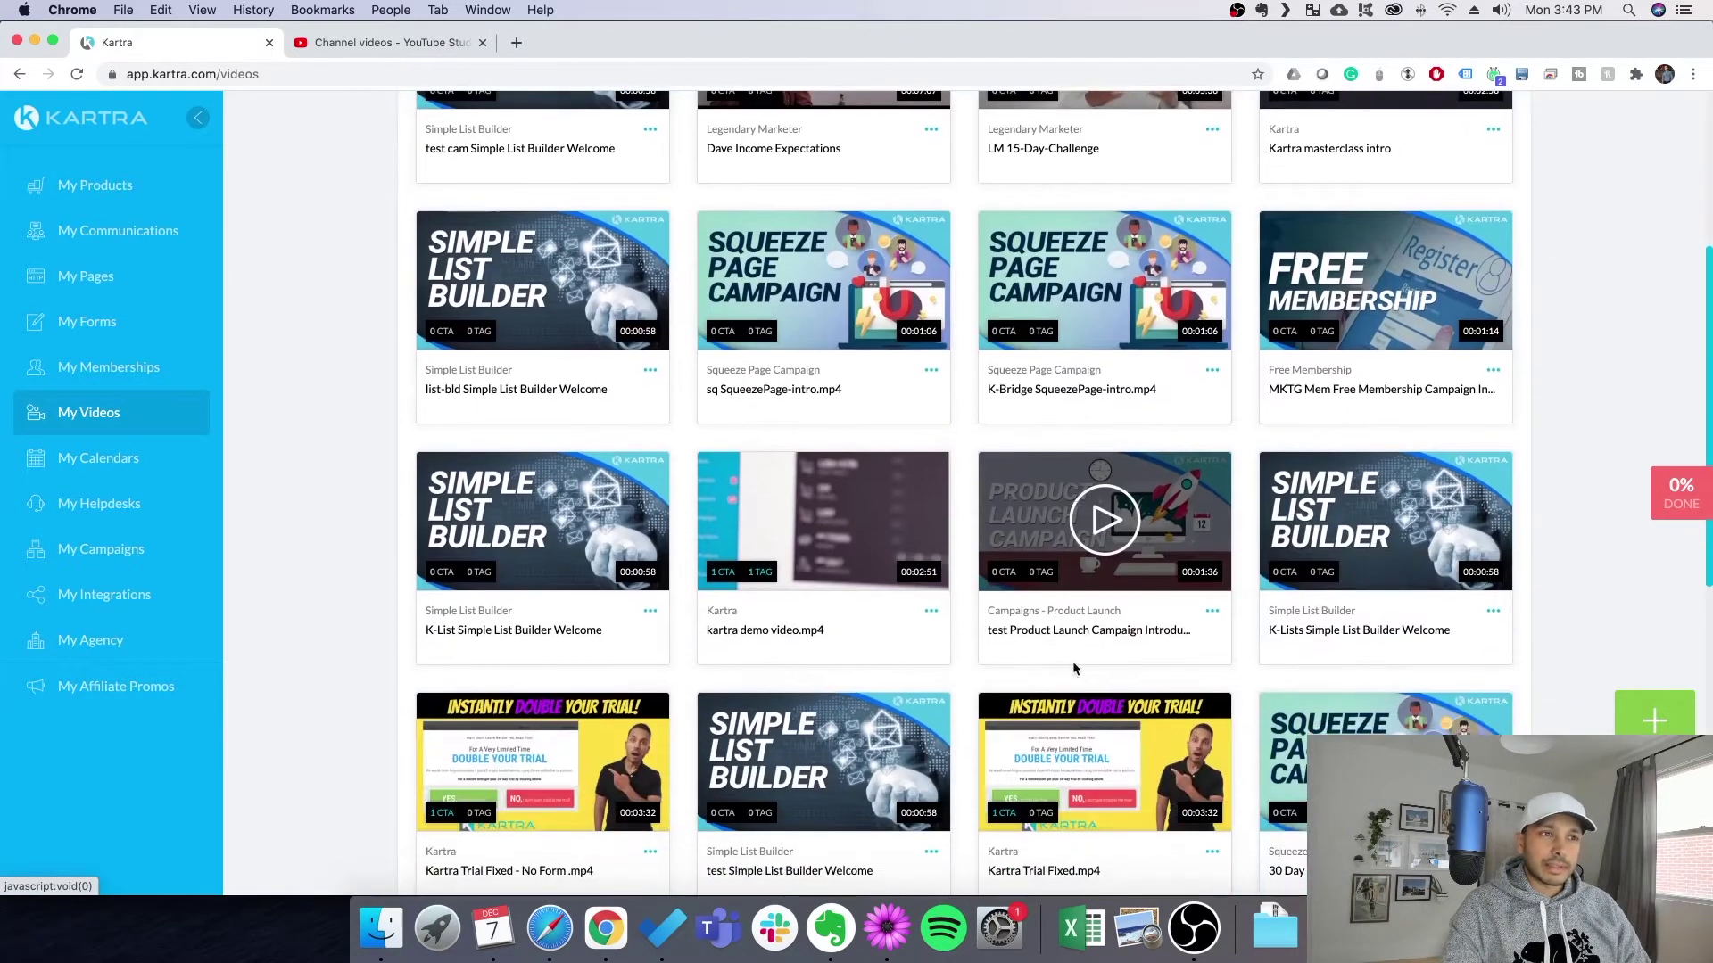
scroll(1013, 649, "up", 8)
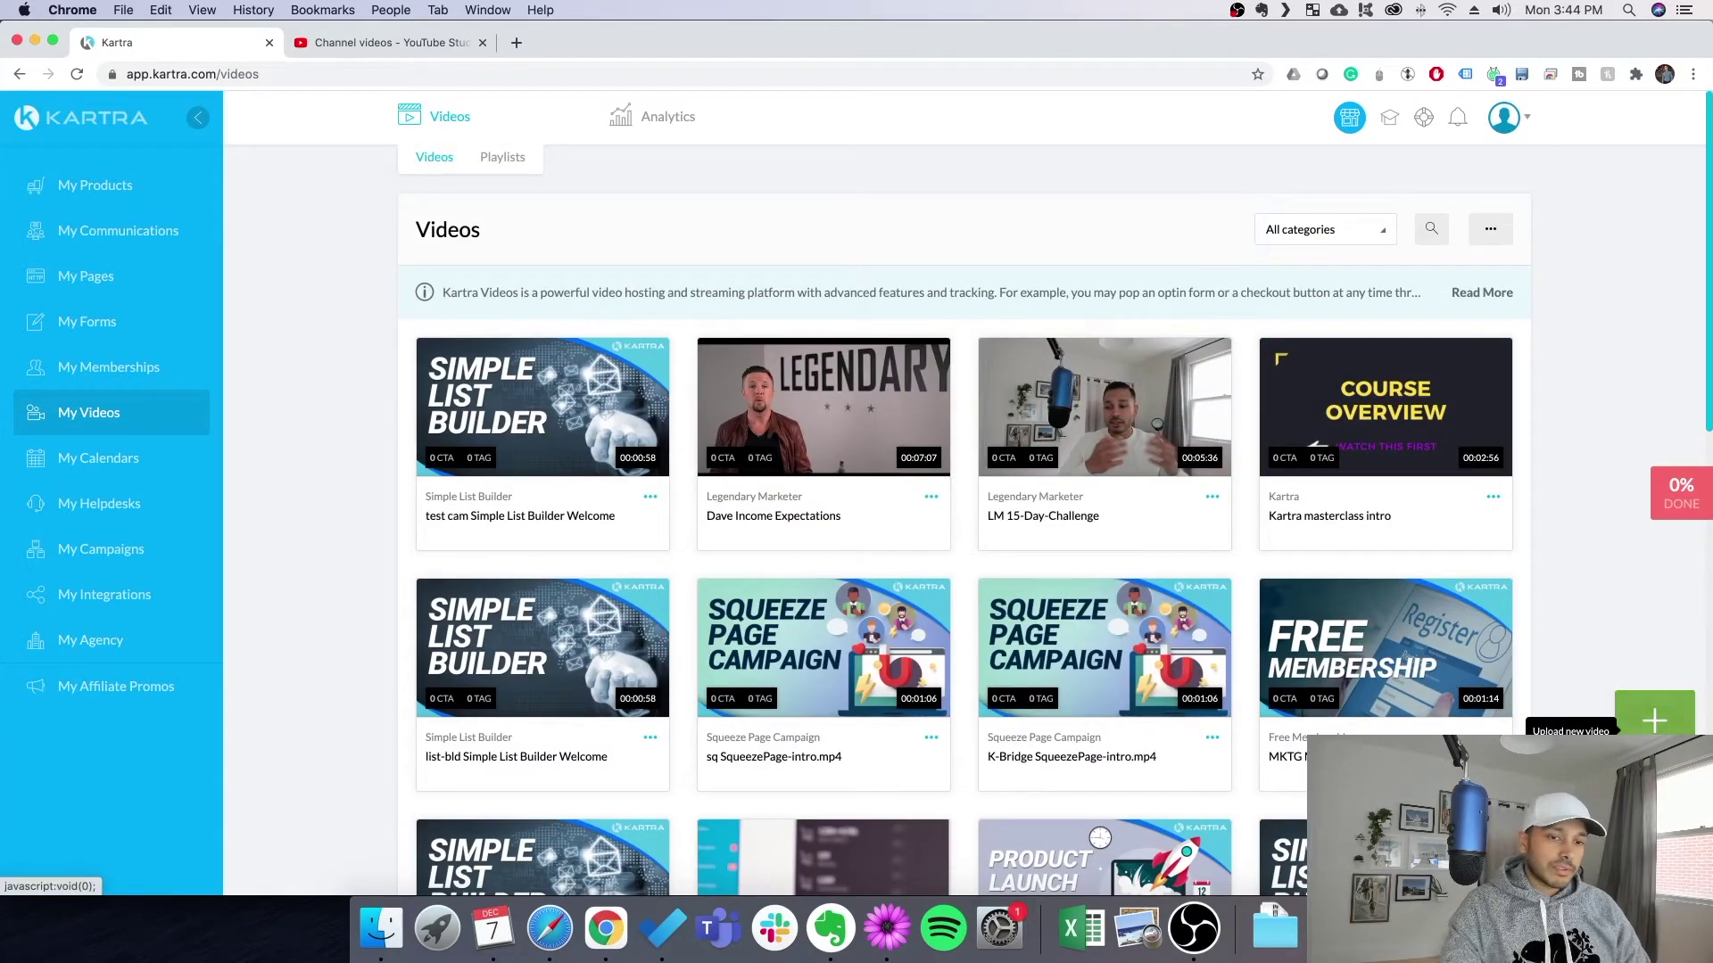
- Start adding a new video as a single upload, backing out of the multiple-video option
left_click(1655, 718)
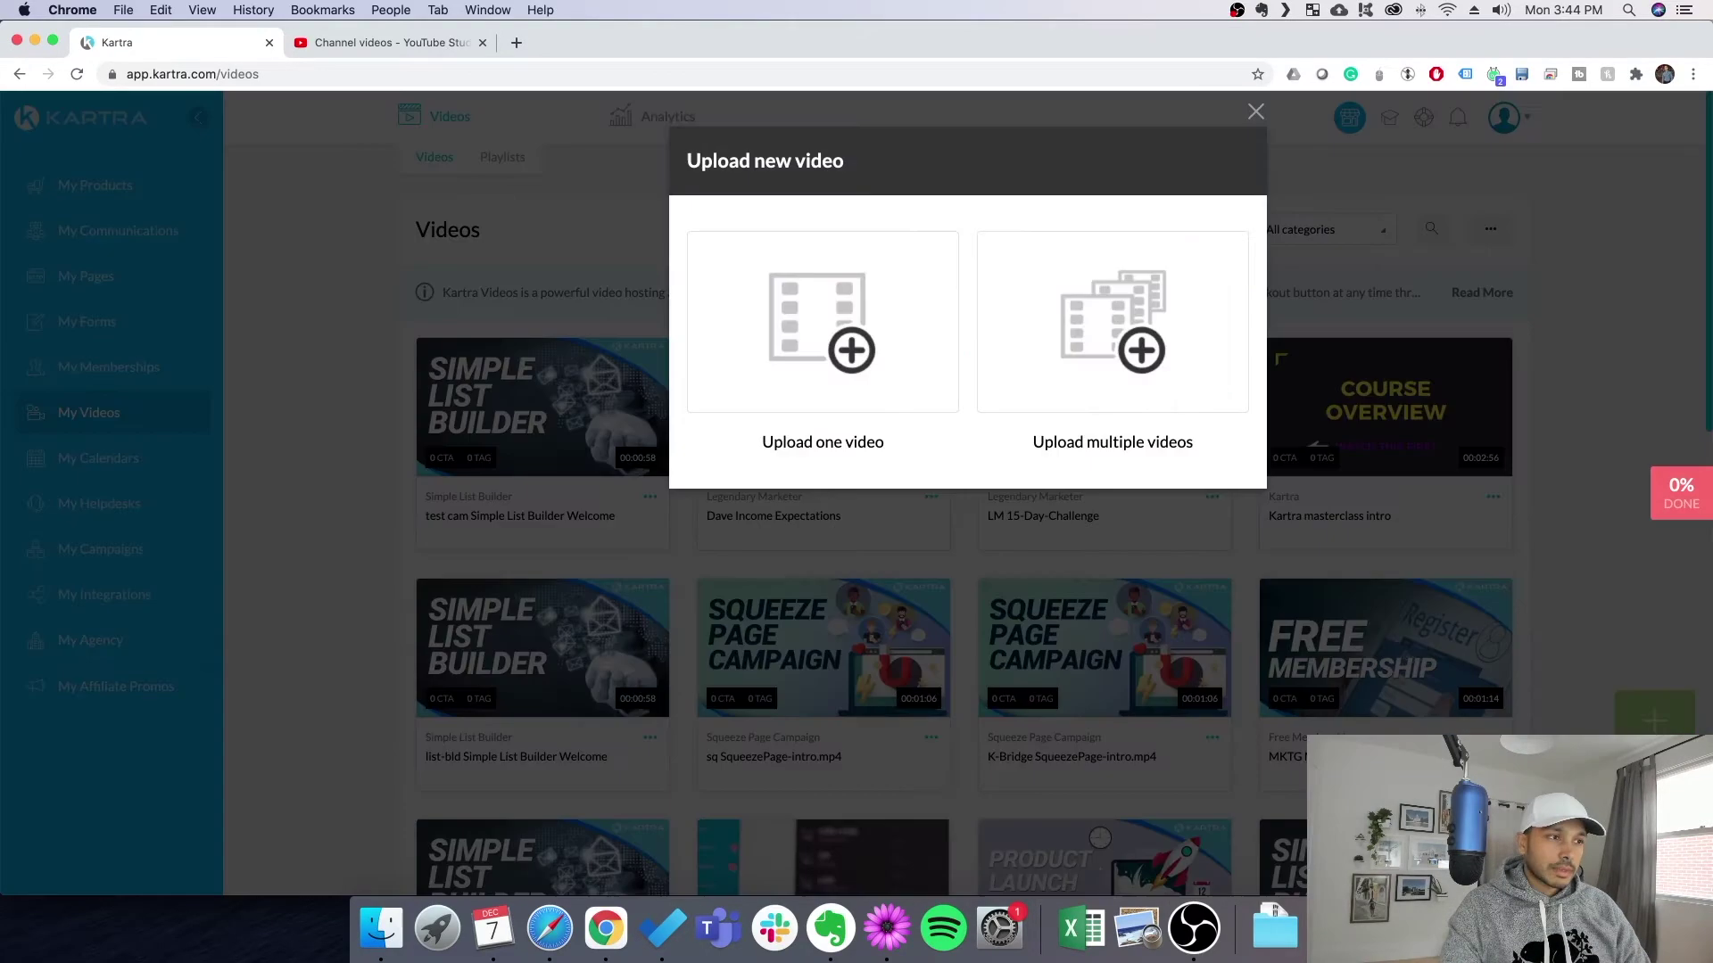
left_click(1057, 329)
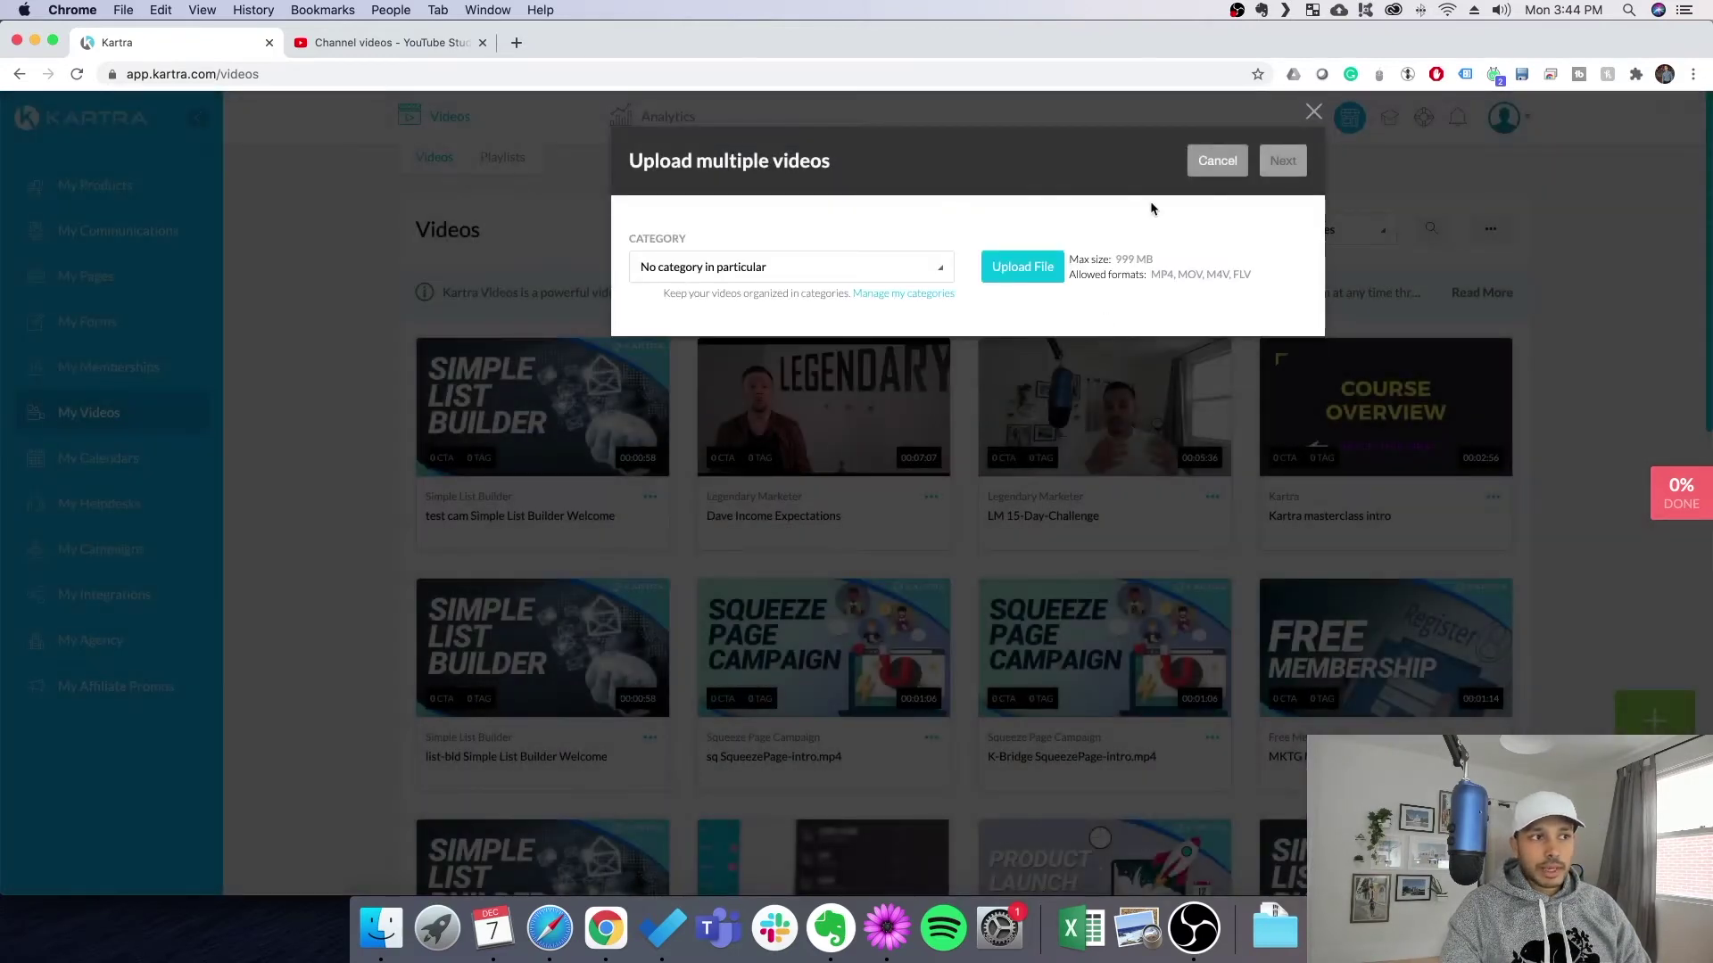
left_click(1217, 161)
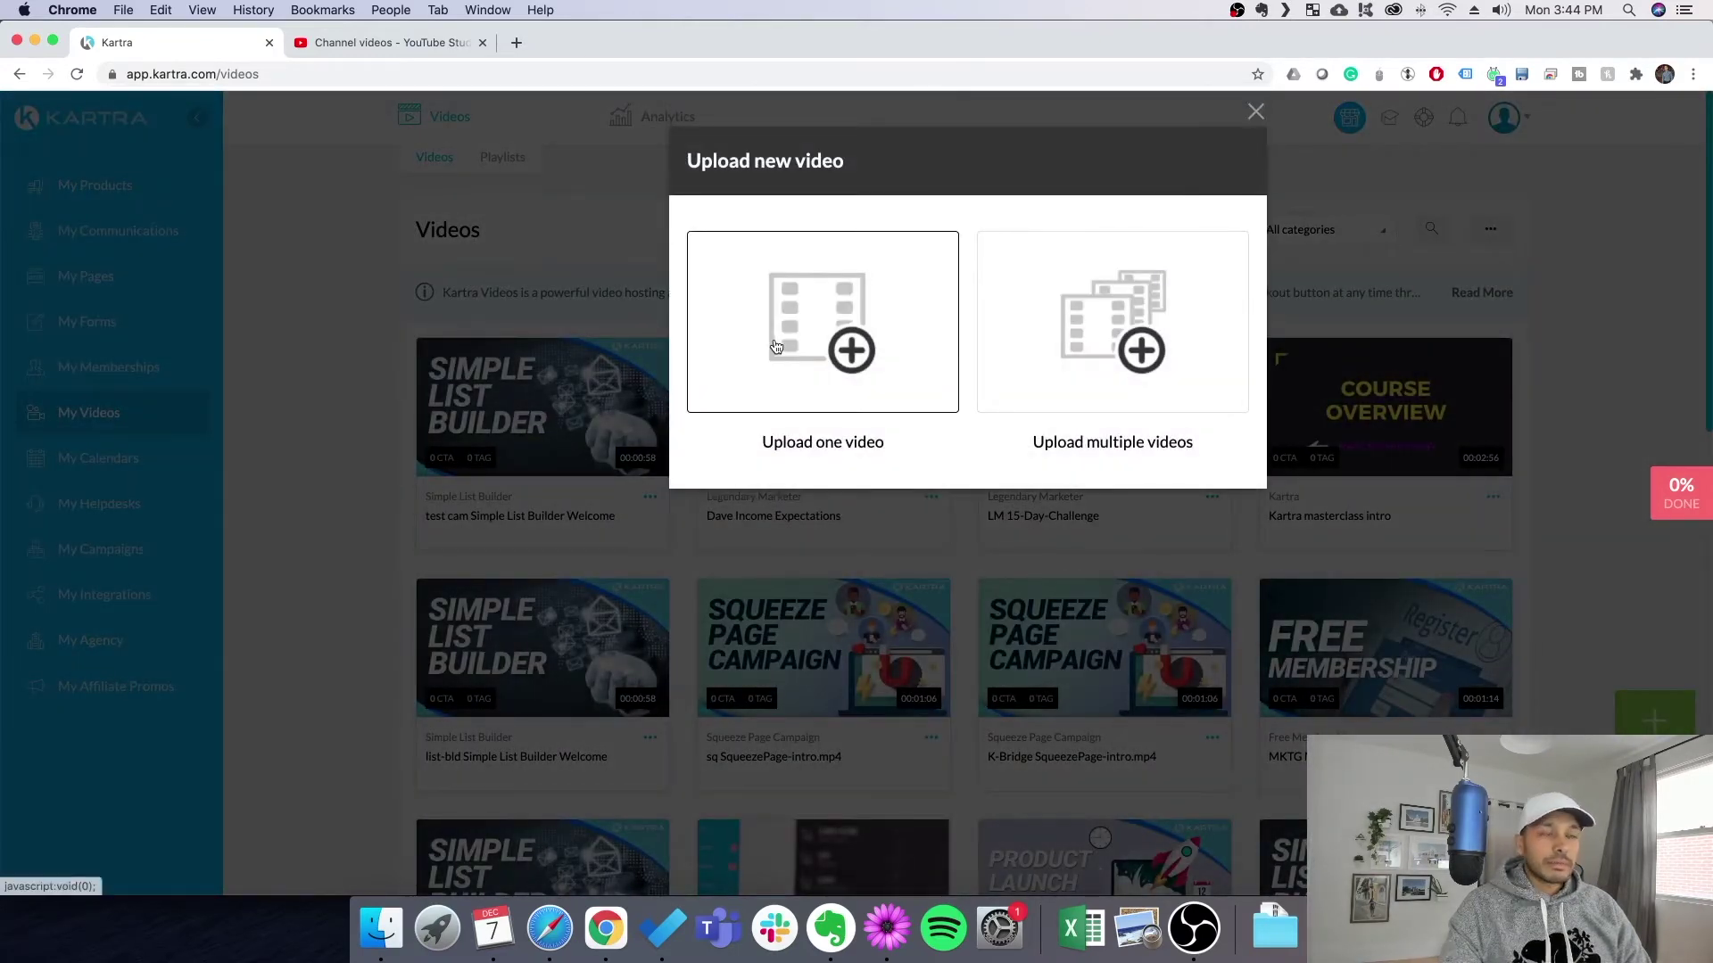
left_click(775, 347)
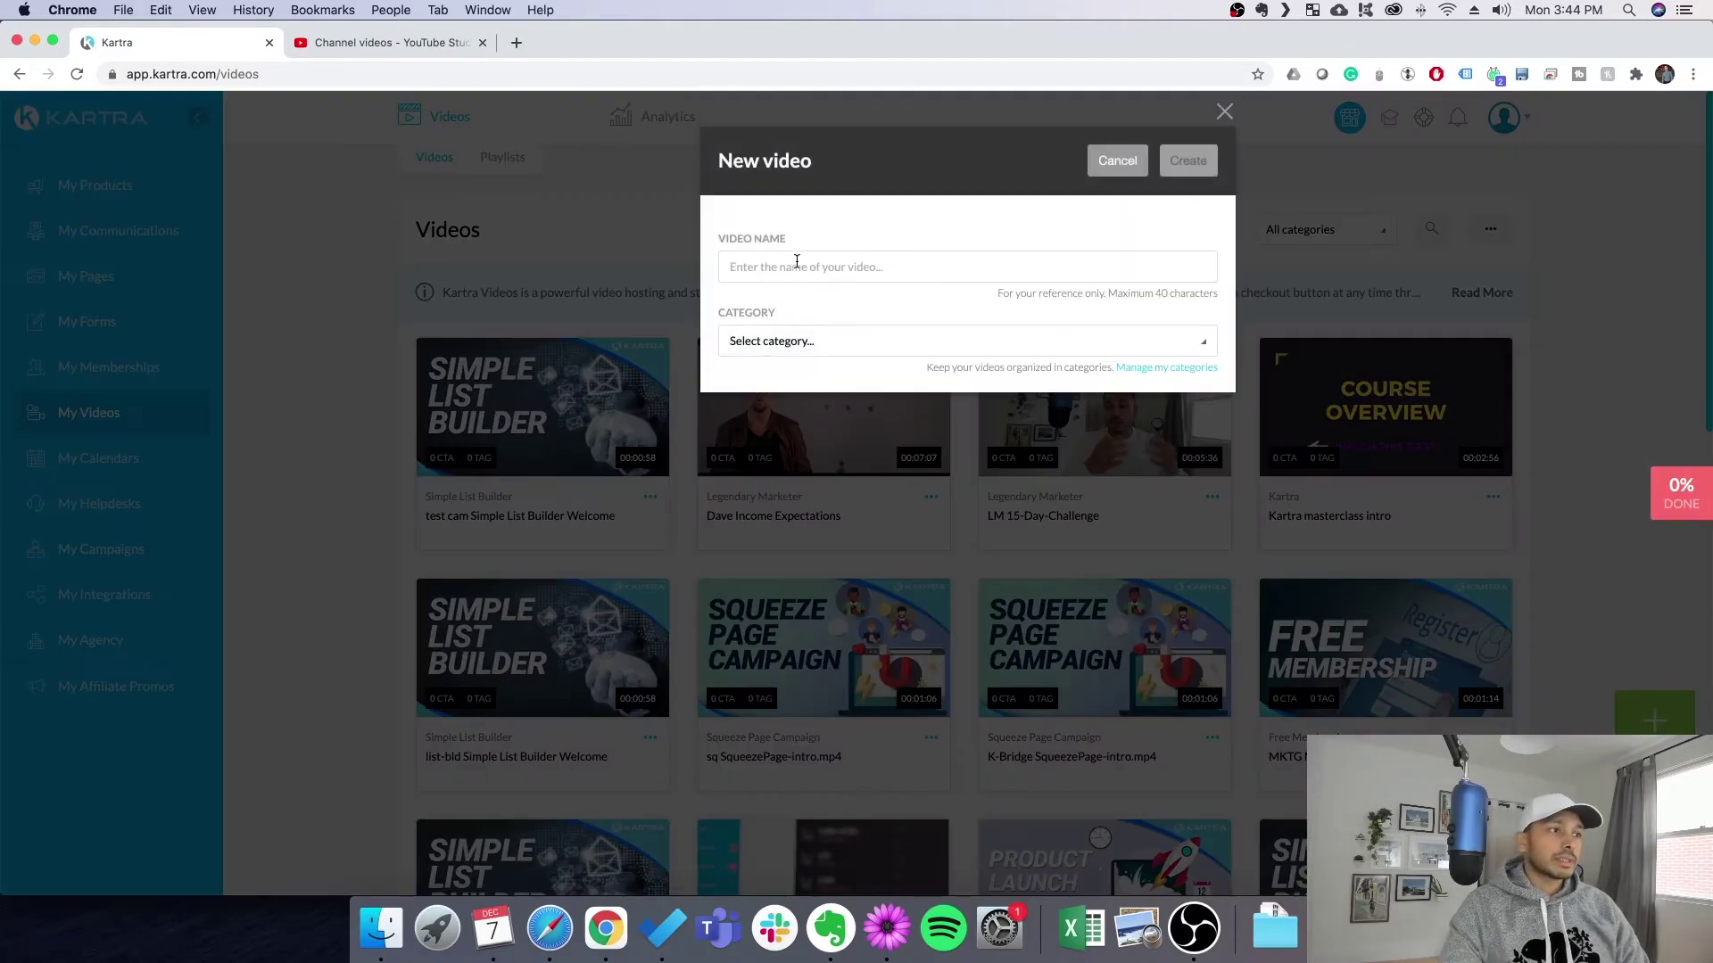
- Name the video 'test video' with 'No category in particular' and create it
left_click(794, 267)
type("test video")
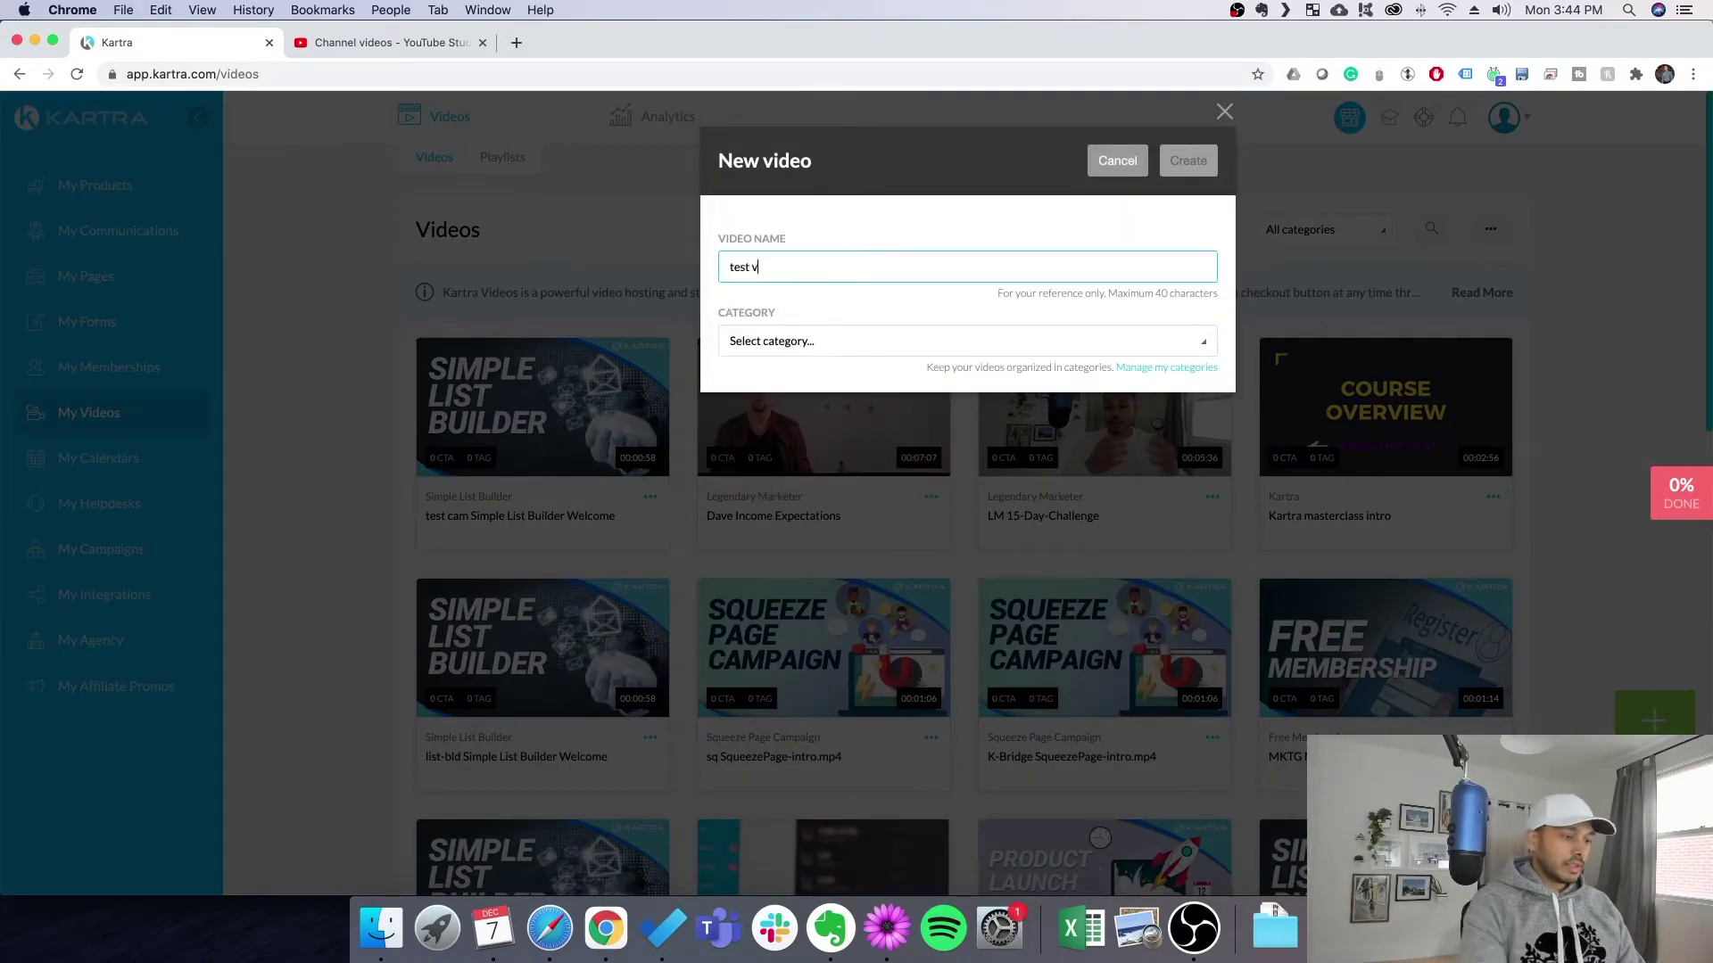
left_click(807, 347)
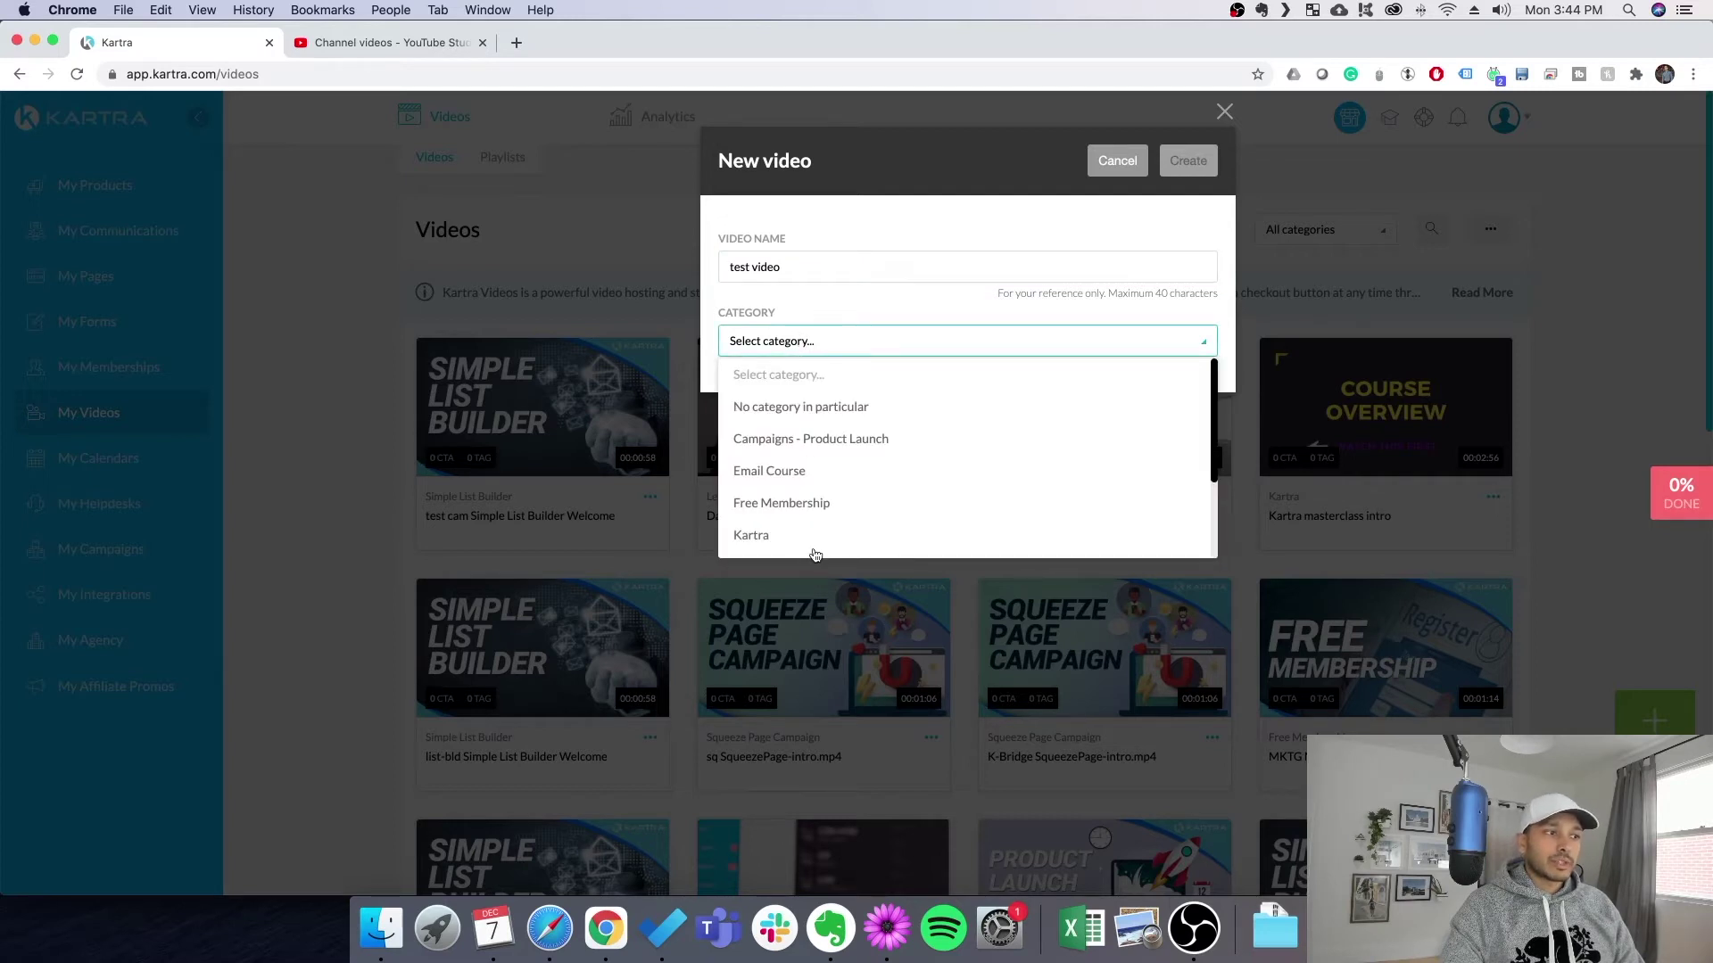
scroll(814, 554, "down", 3)
scroll(815, 547, "up", 3)
left_click(803, 406)
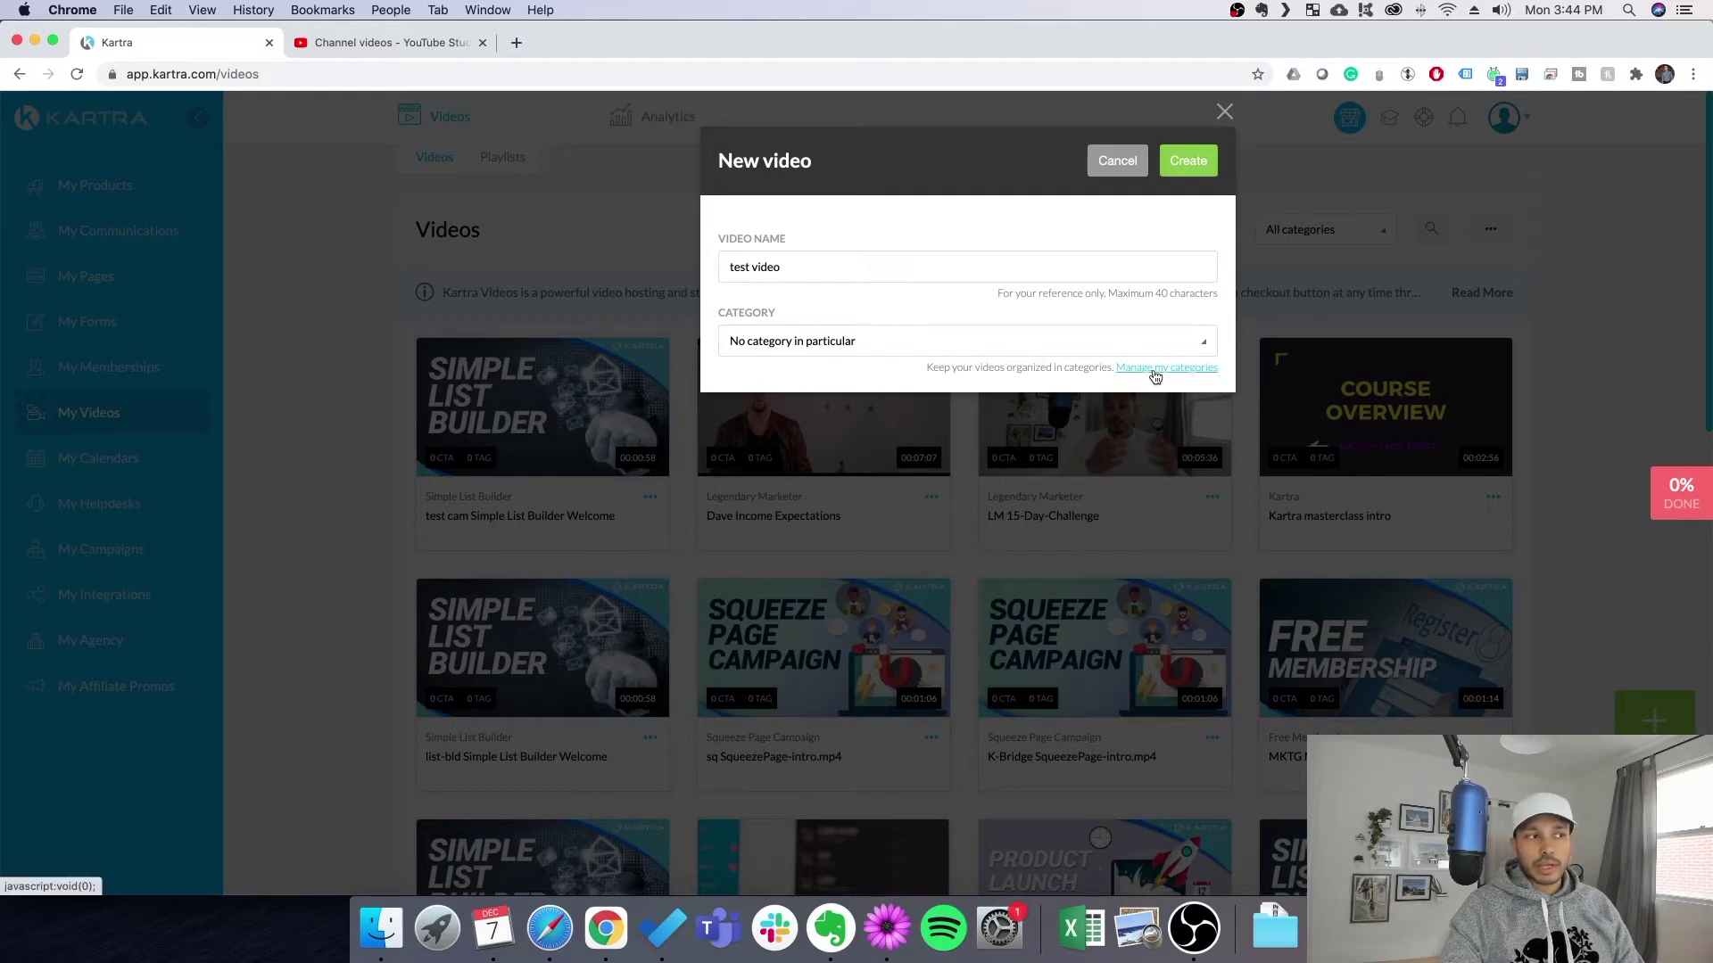
left_click(1187, 161)
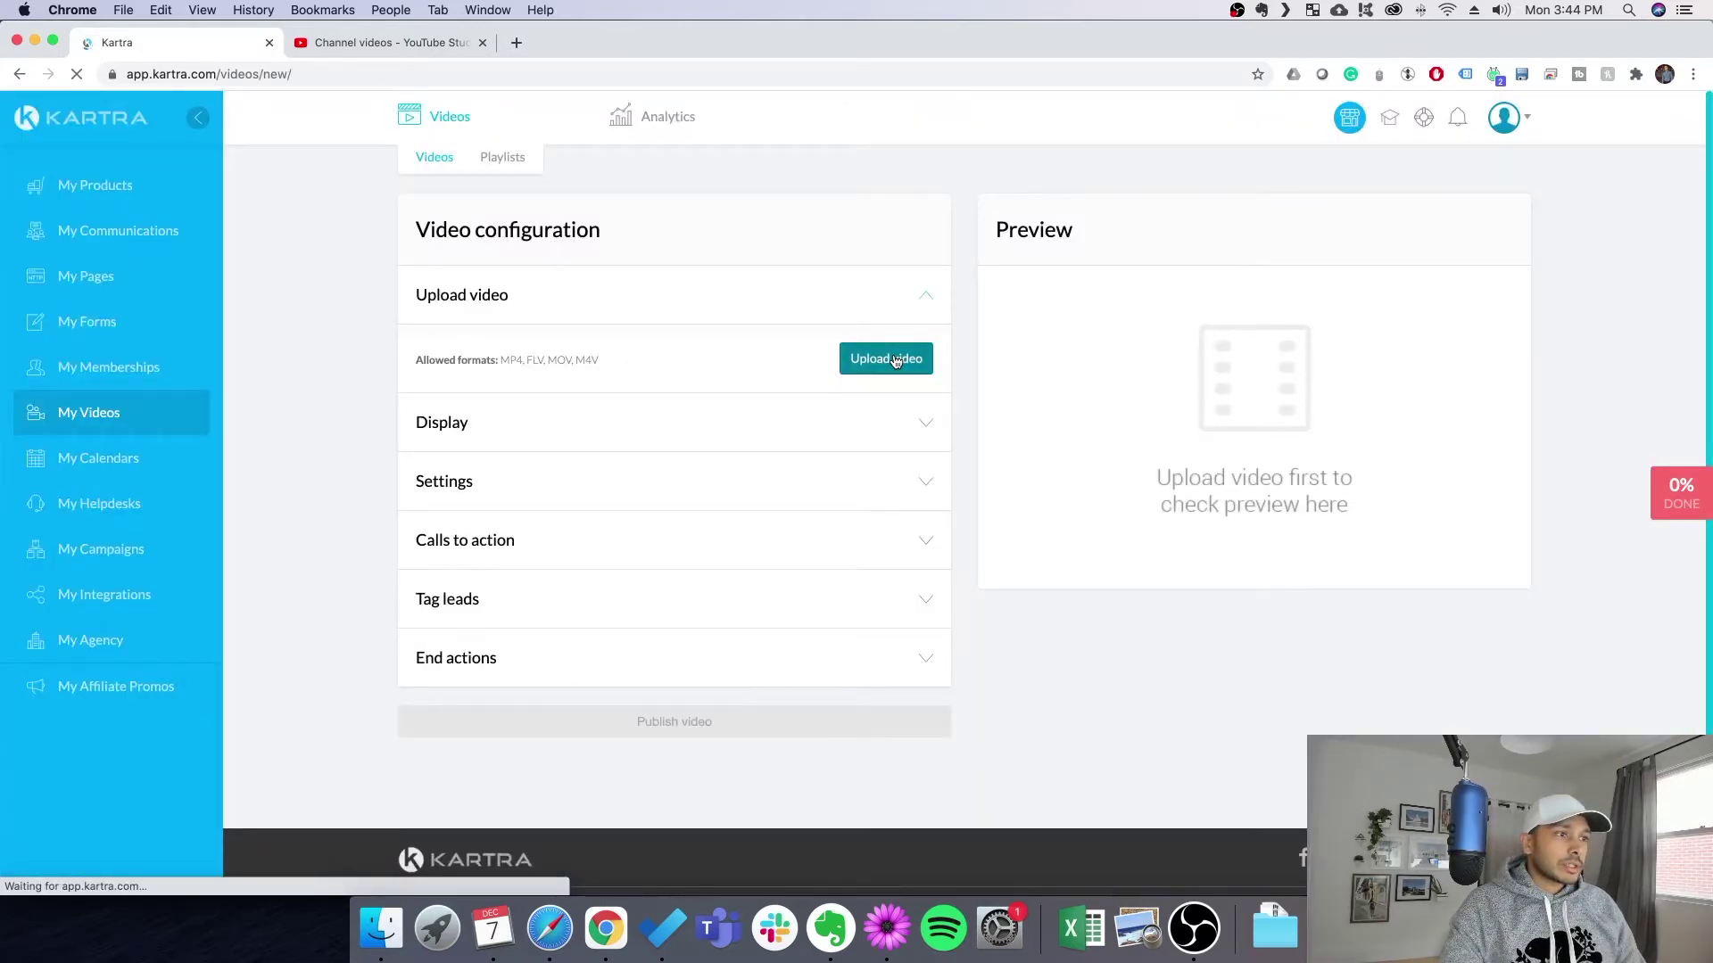
left_click(899, 362)
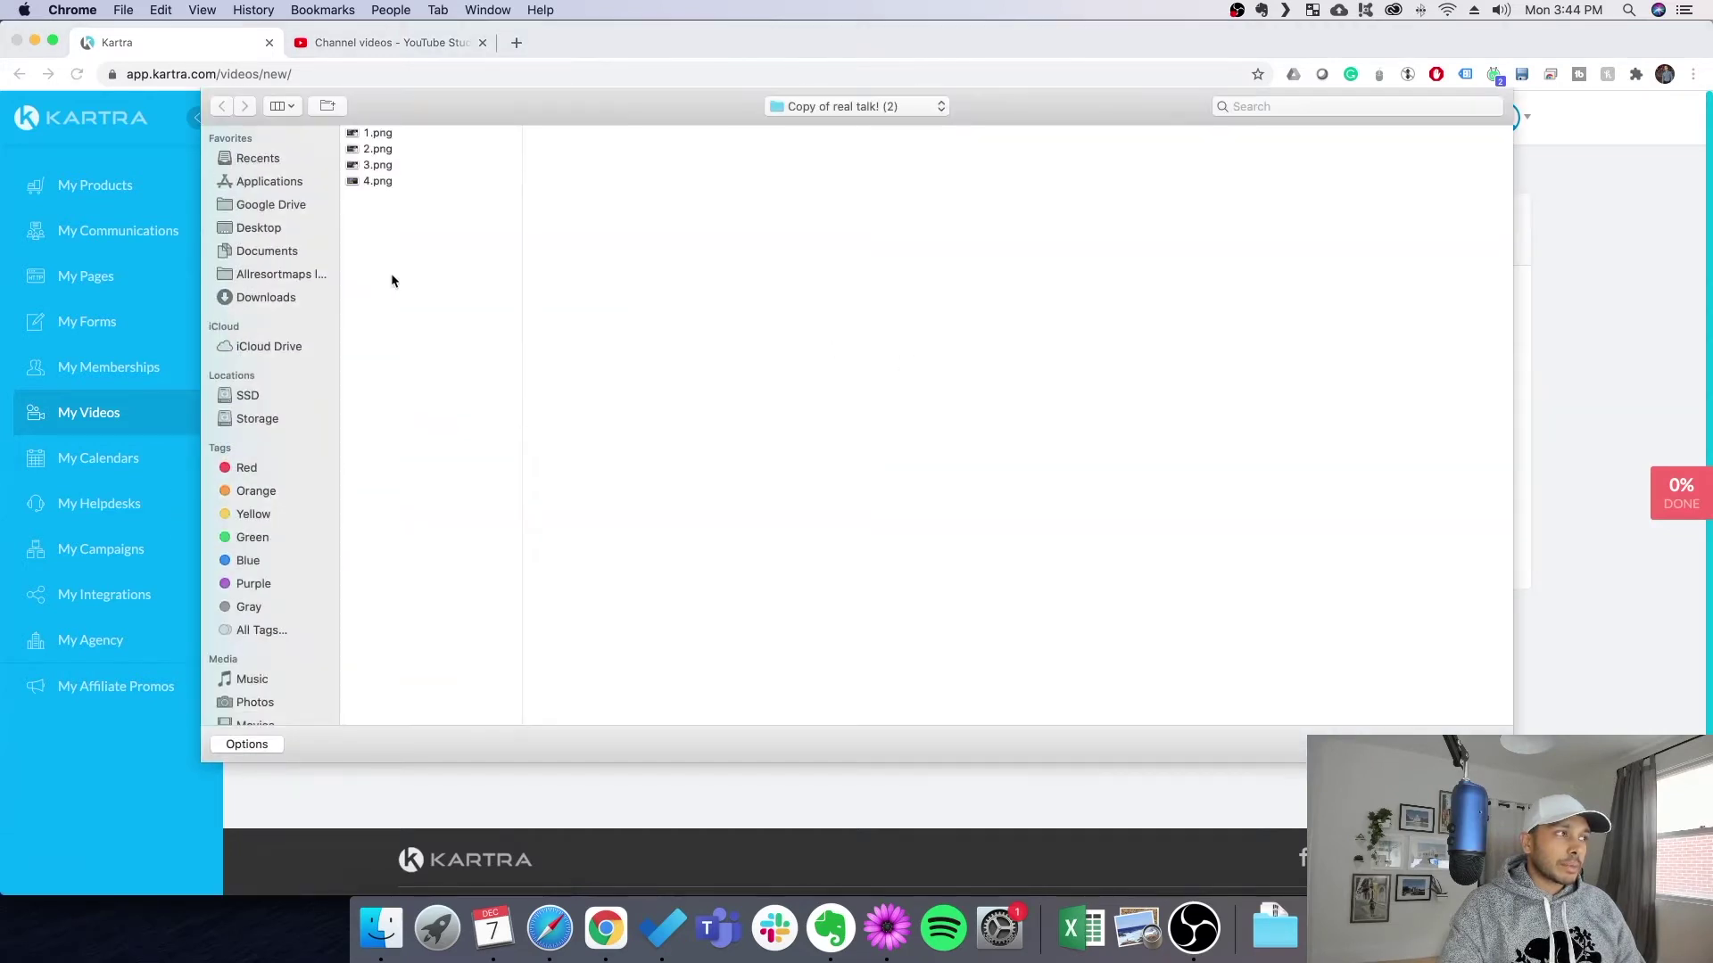
left_click(263, 231)
scroll(411, 704, "down", 5)
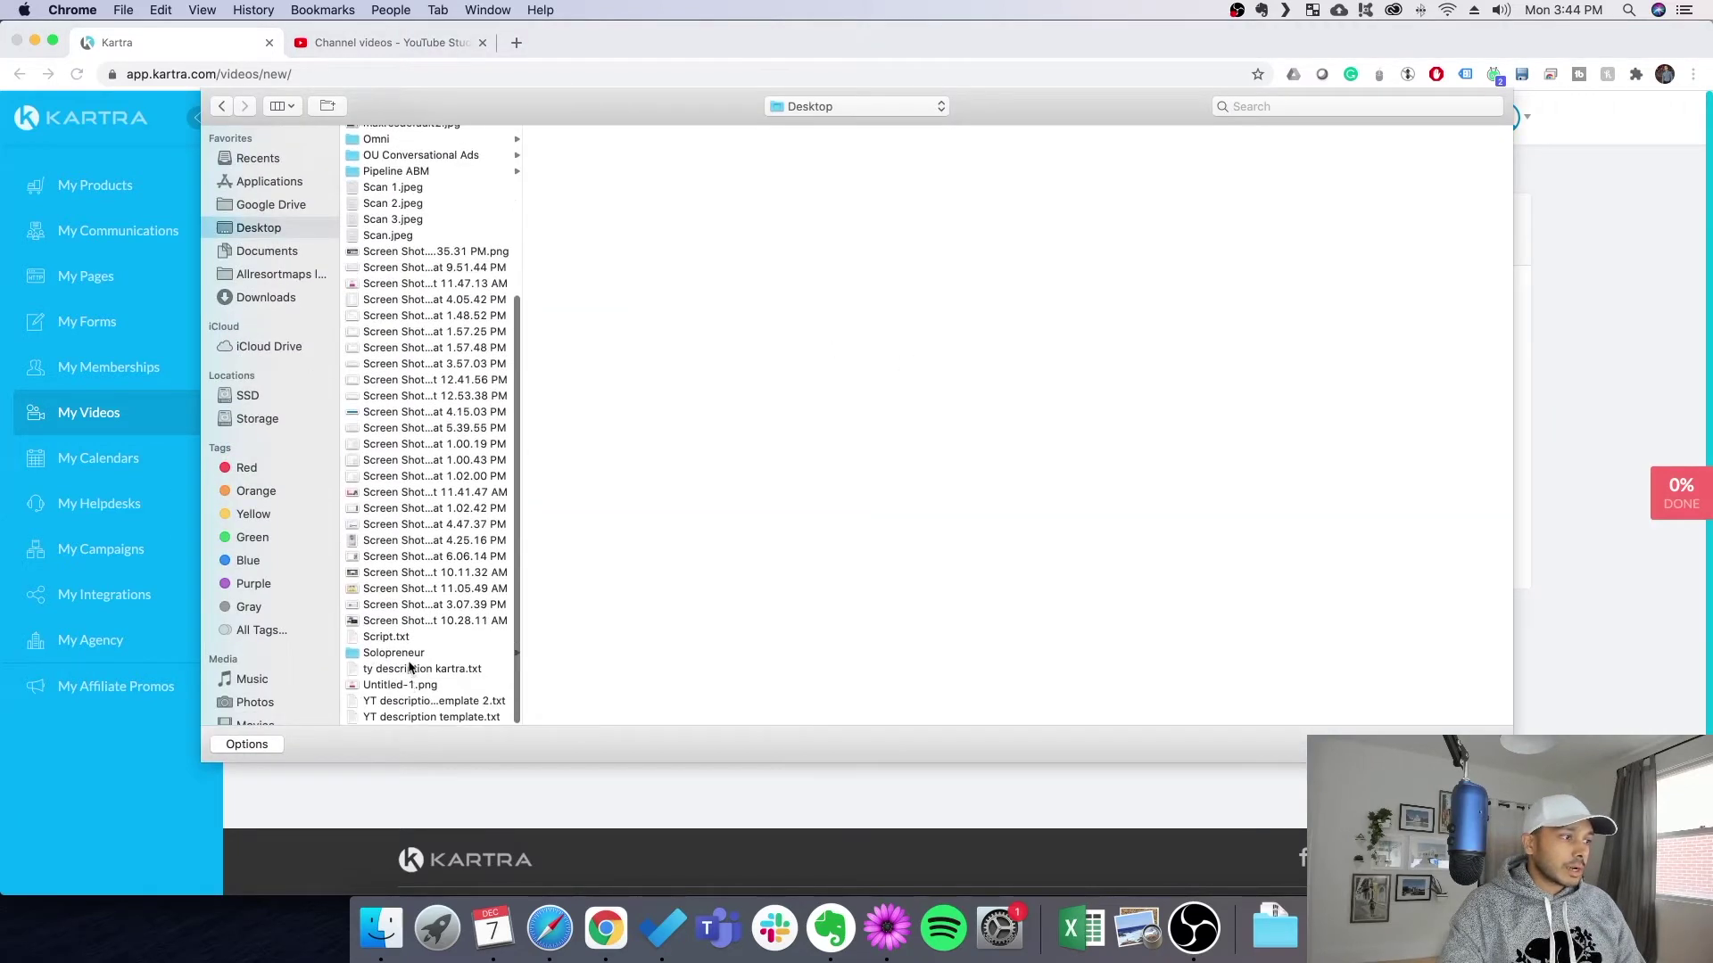
left_click(404, 656)
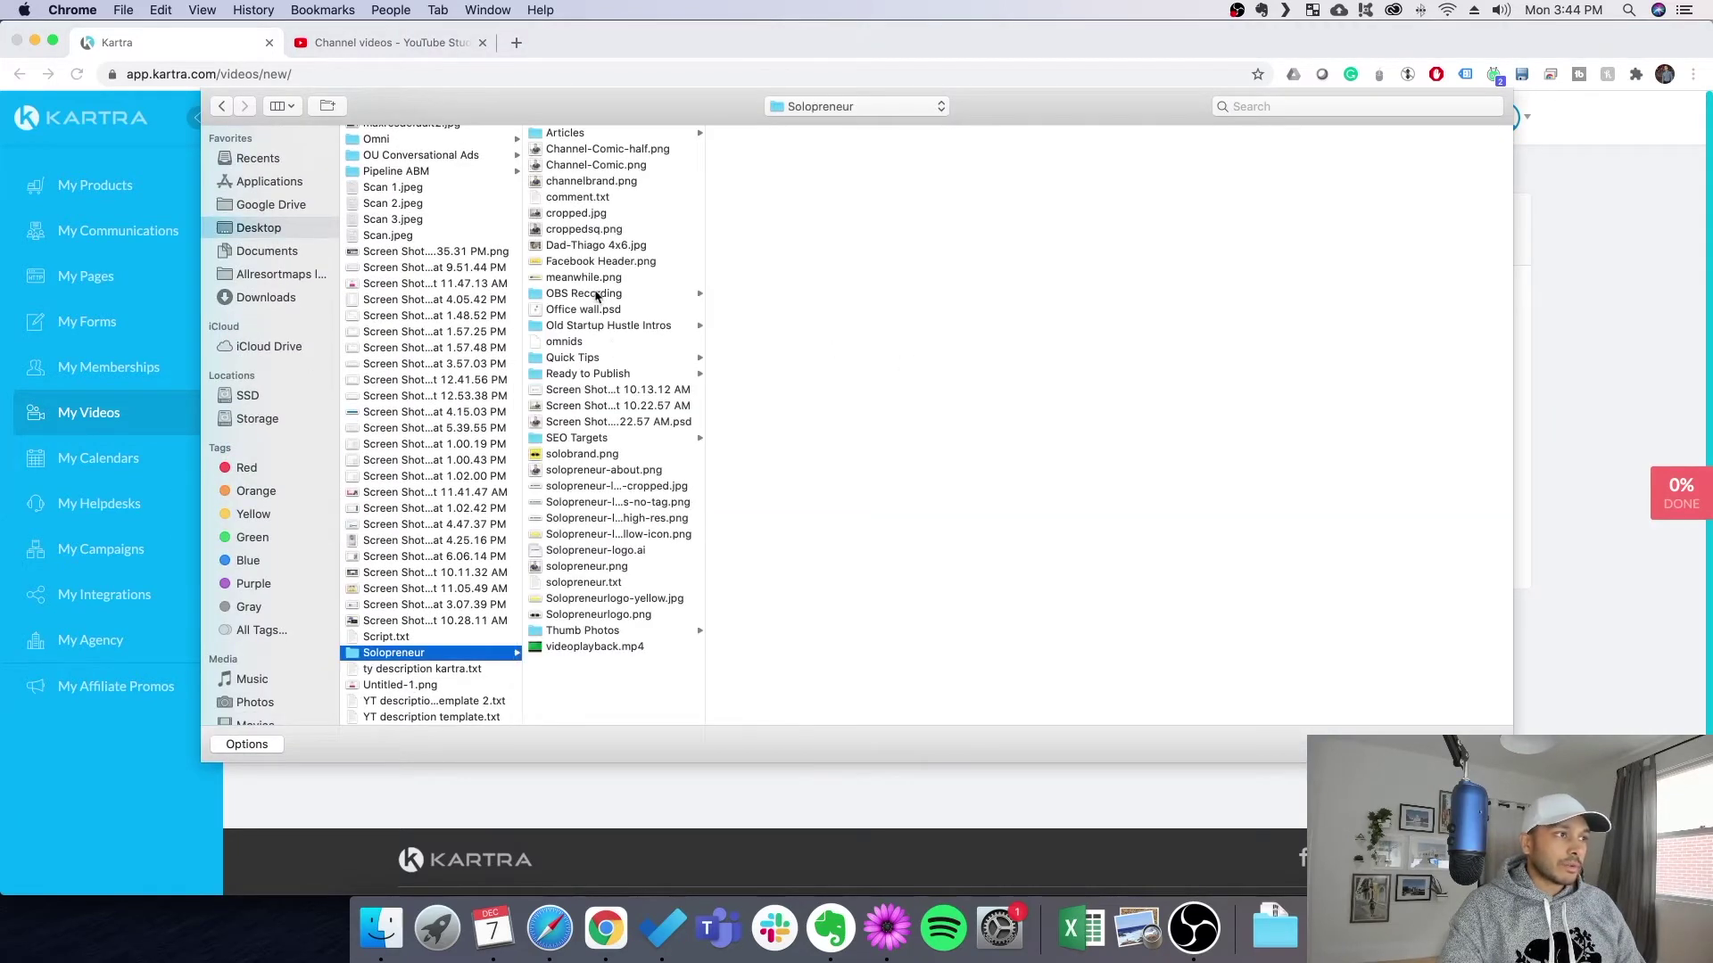
left_click(599, 296)
left_click(782, 136)
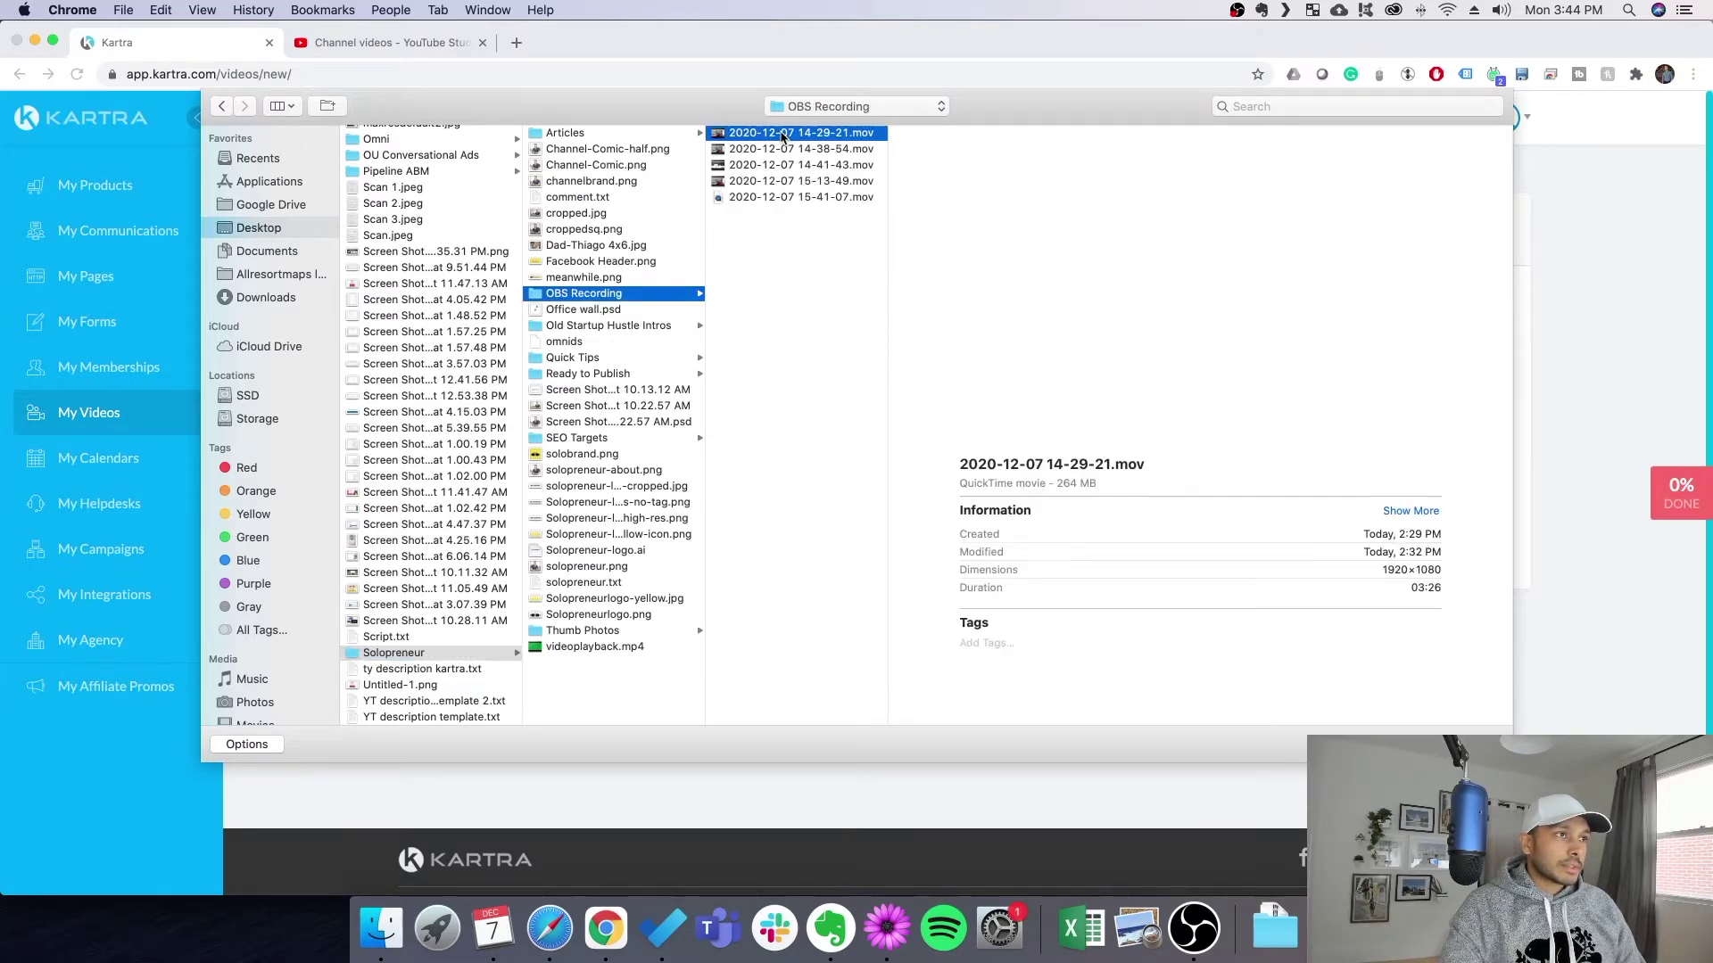
double_click(782, 136)
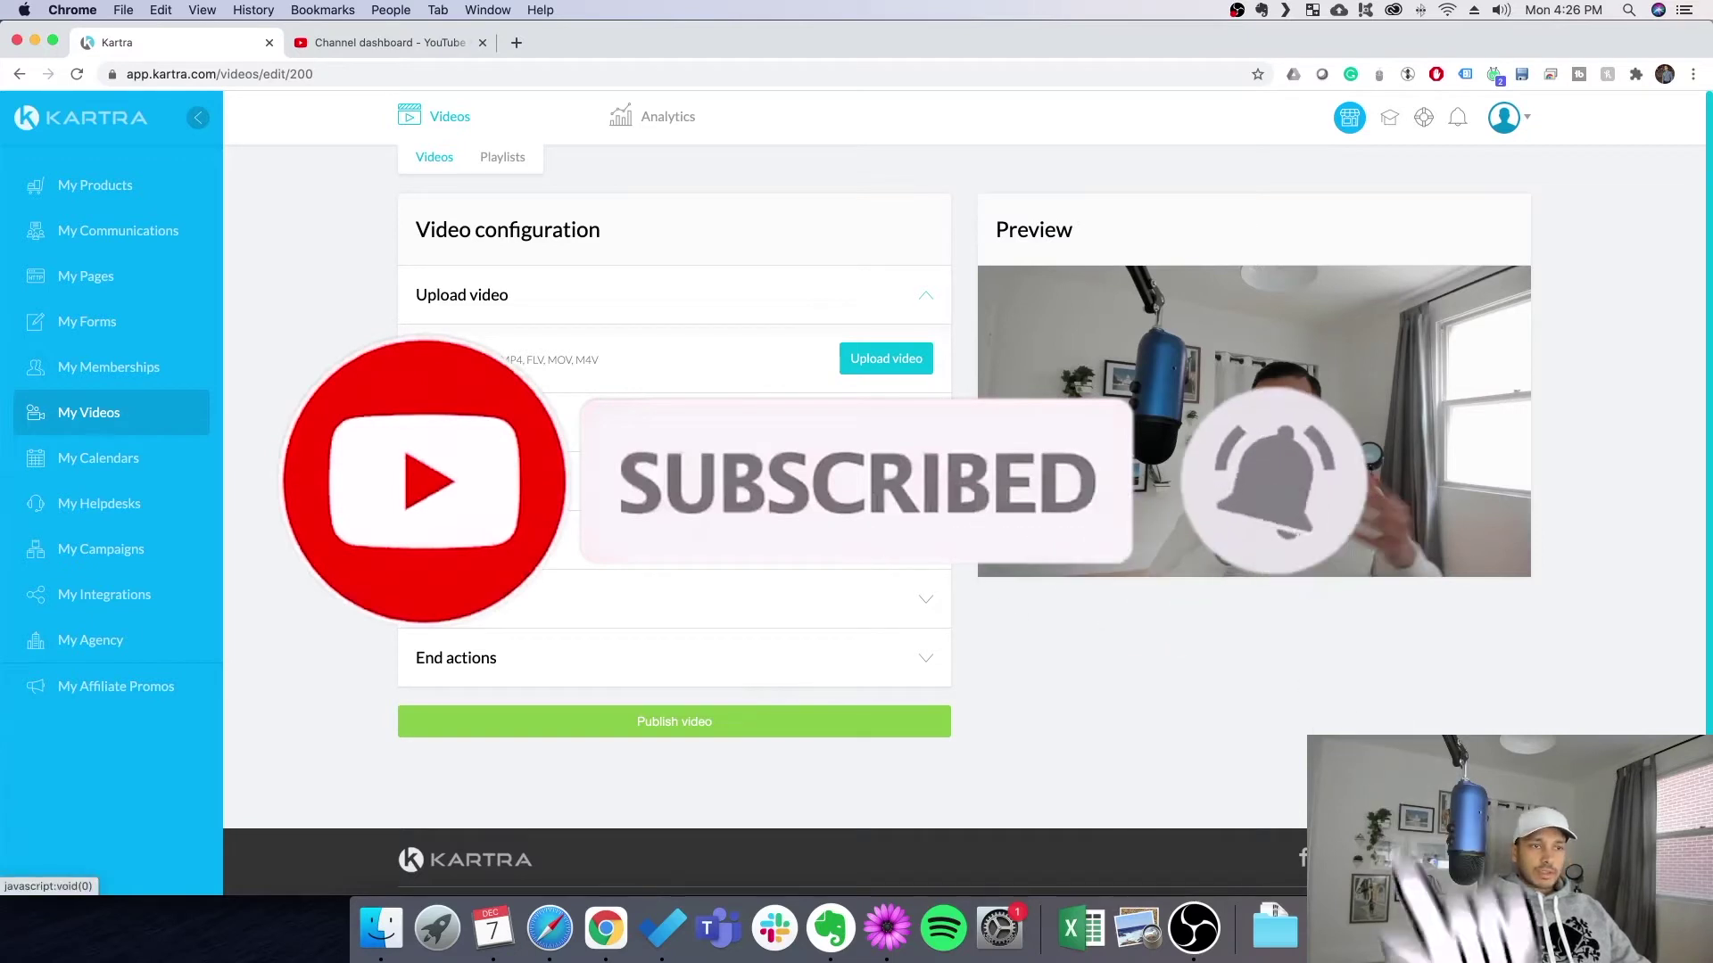
- Set Video display to Embedded with Responsive dimensions, after briefly trying Pop up
left_click(669, 423)
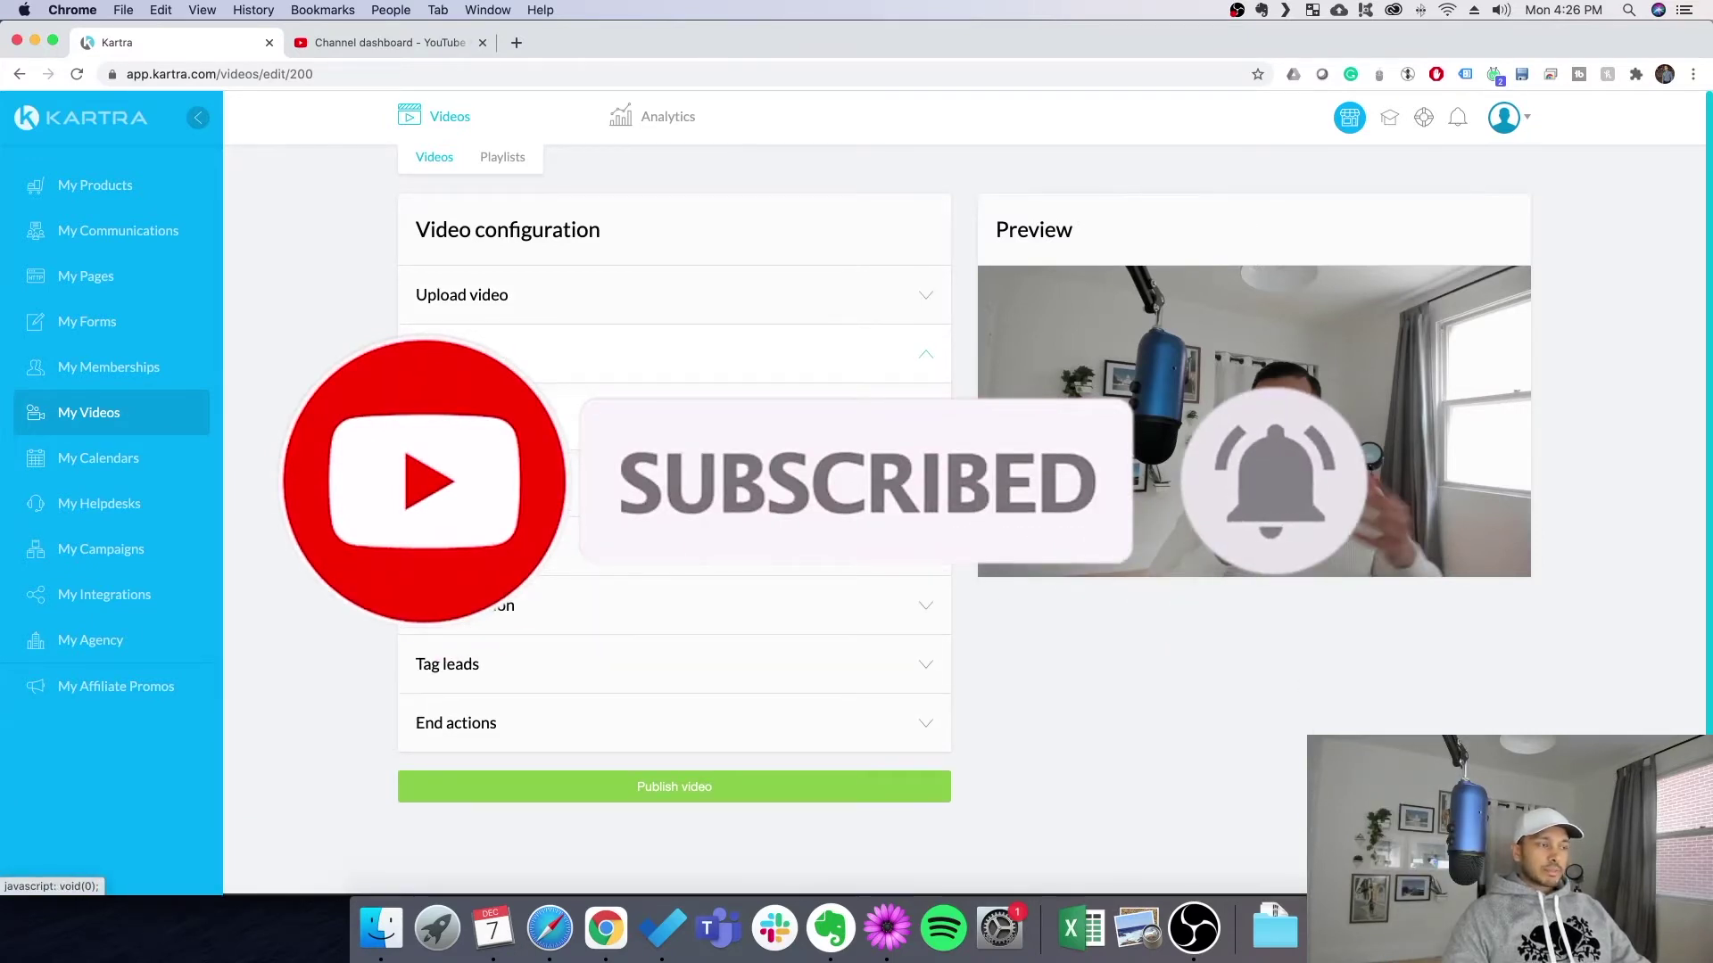
left_click(888, 425)
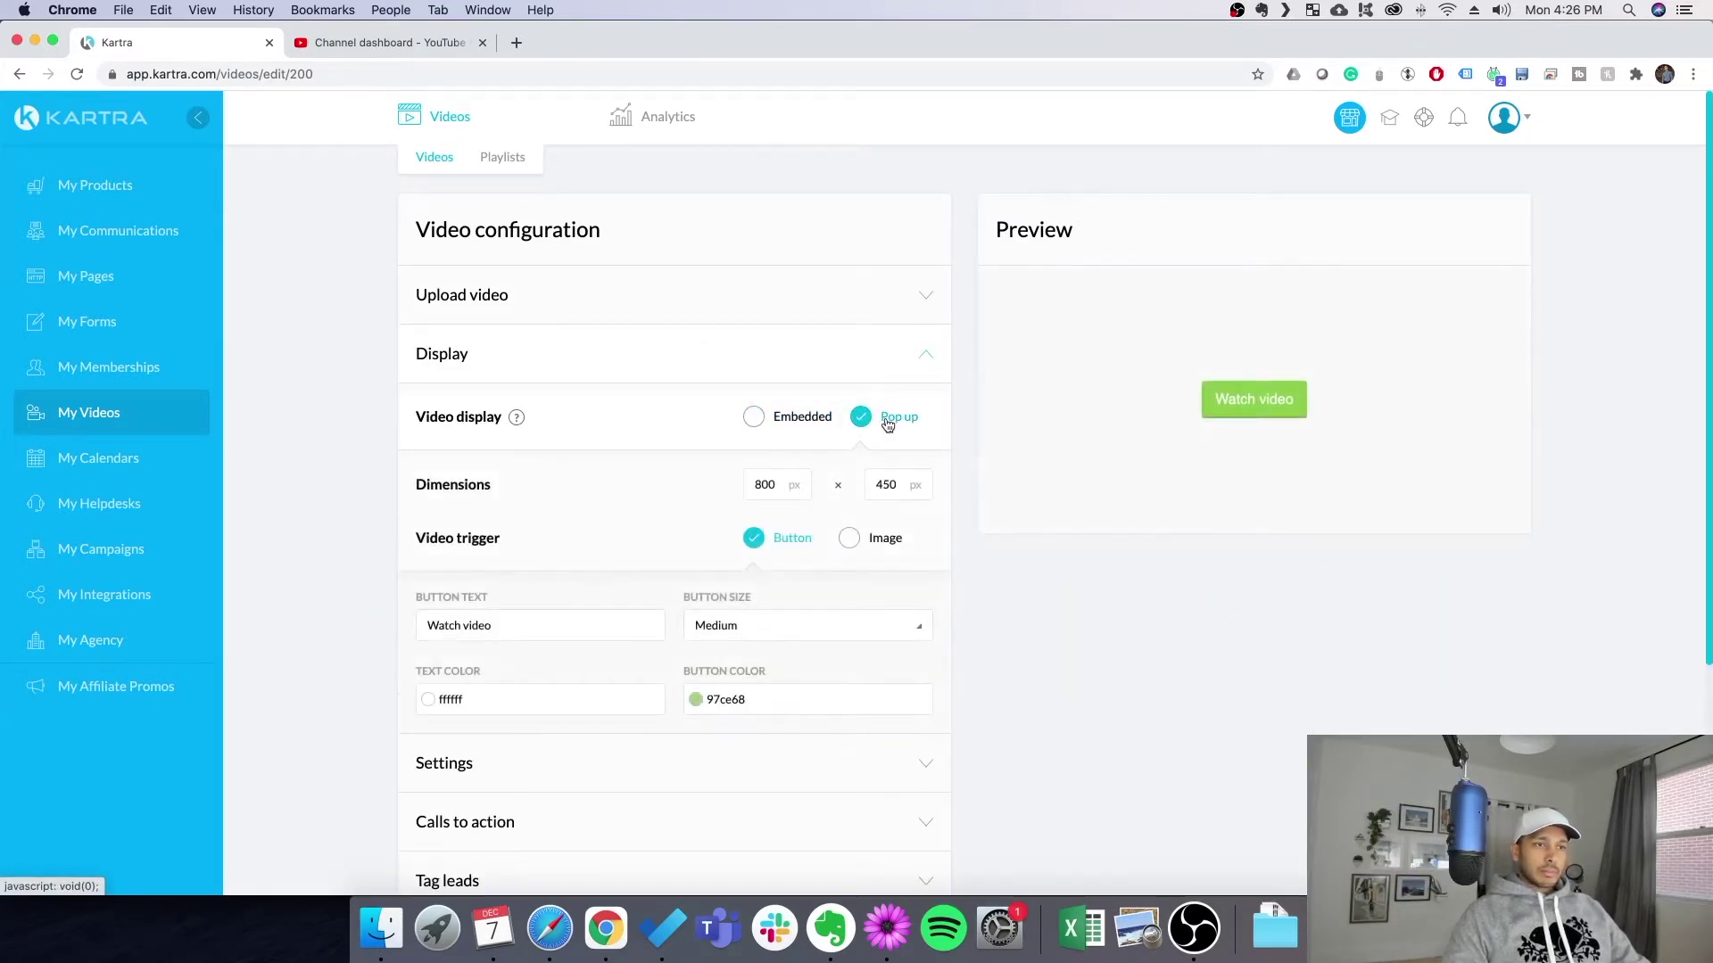
left_click(754, 418)
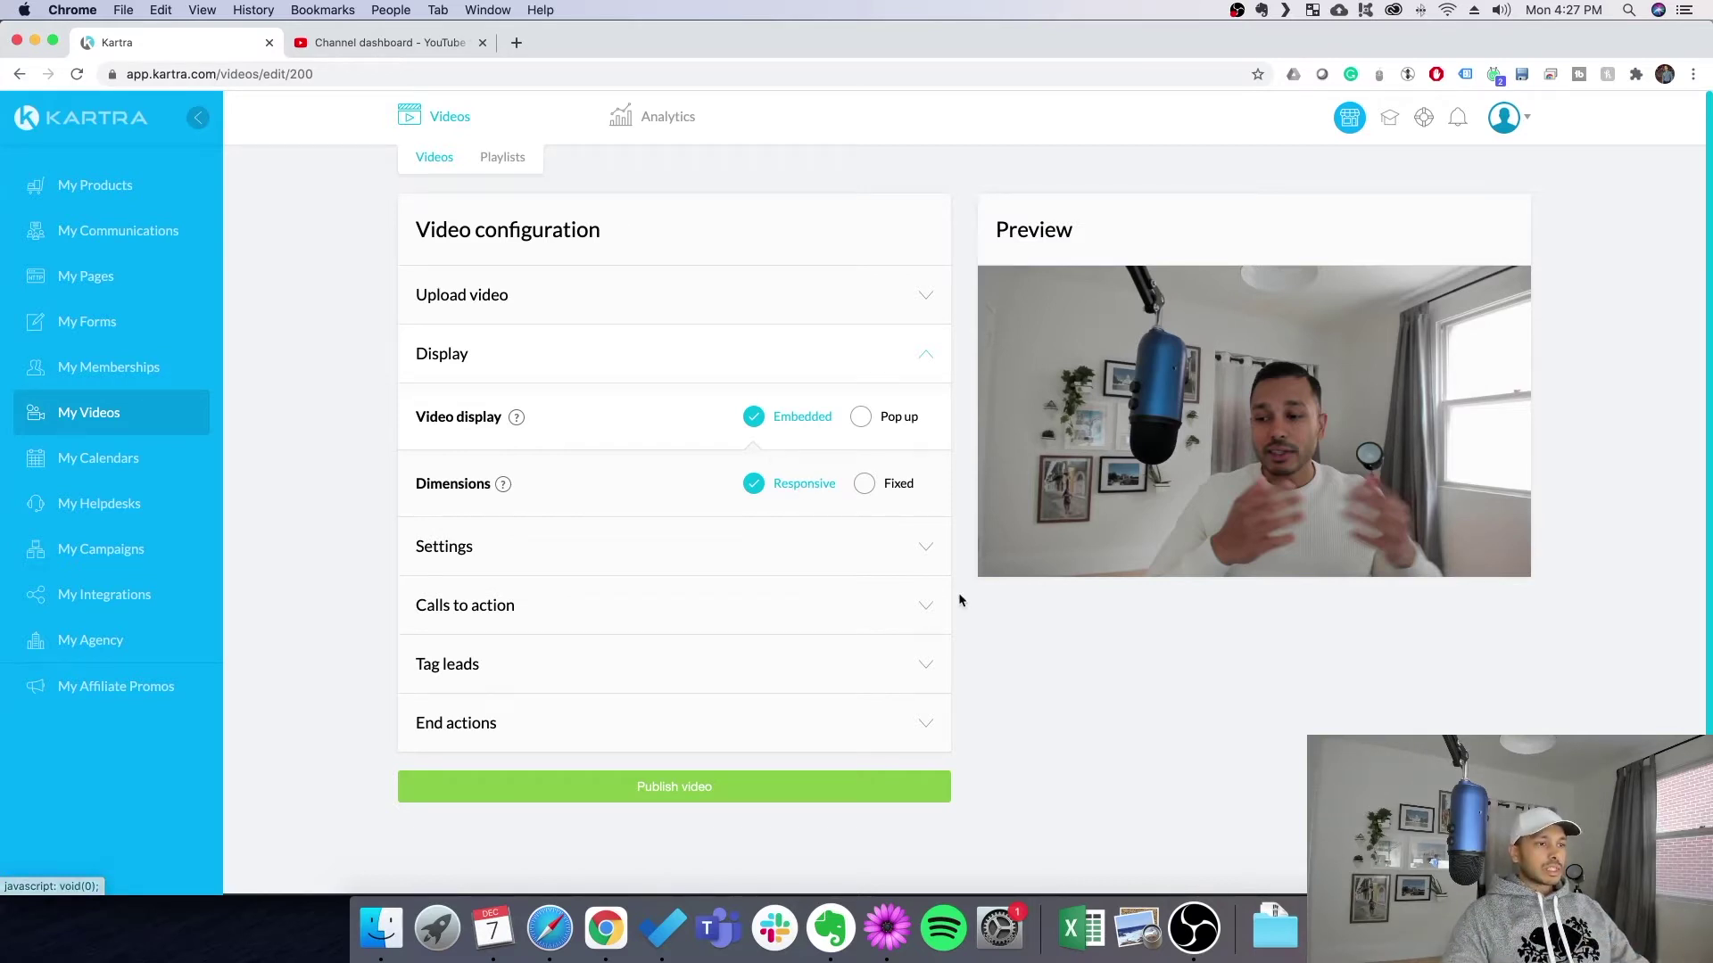
- In player Settings, upload solobrand.png as the logo watermark and change the skin colour
left_click(923, 551)
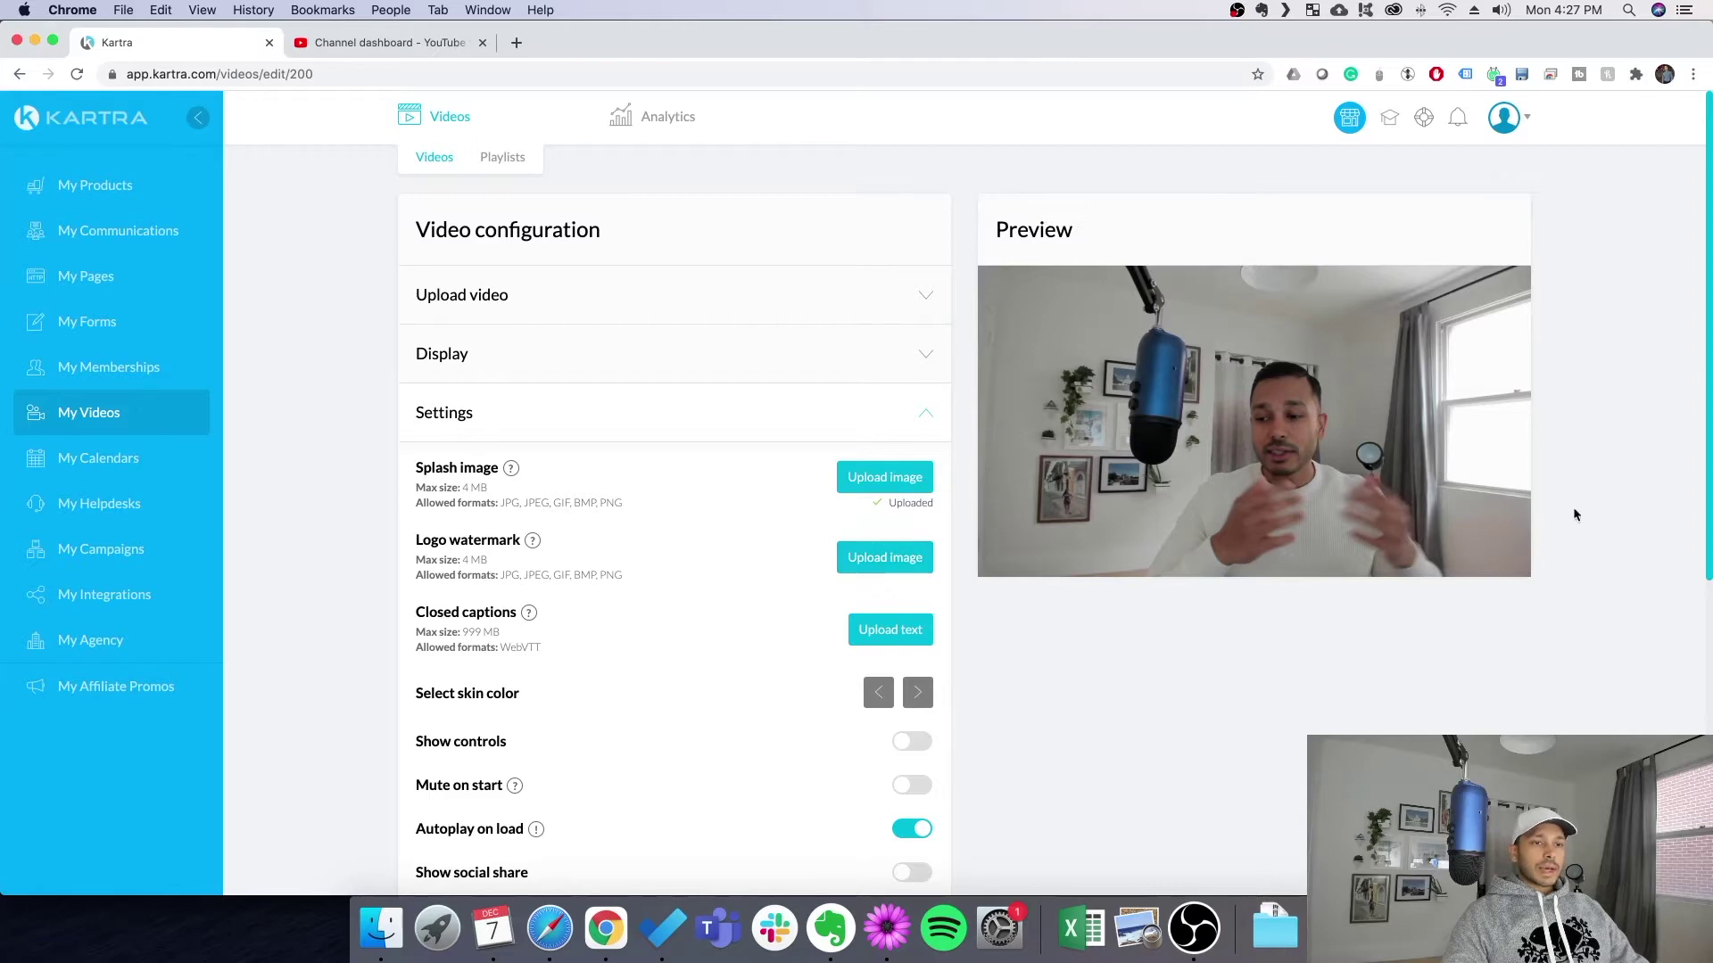
left_click(856, 560)
left_click(241, 230)
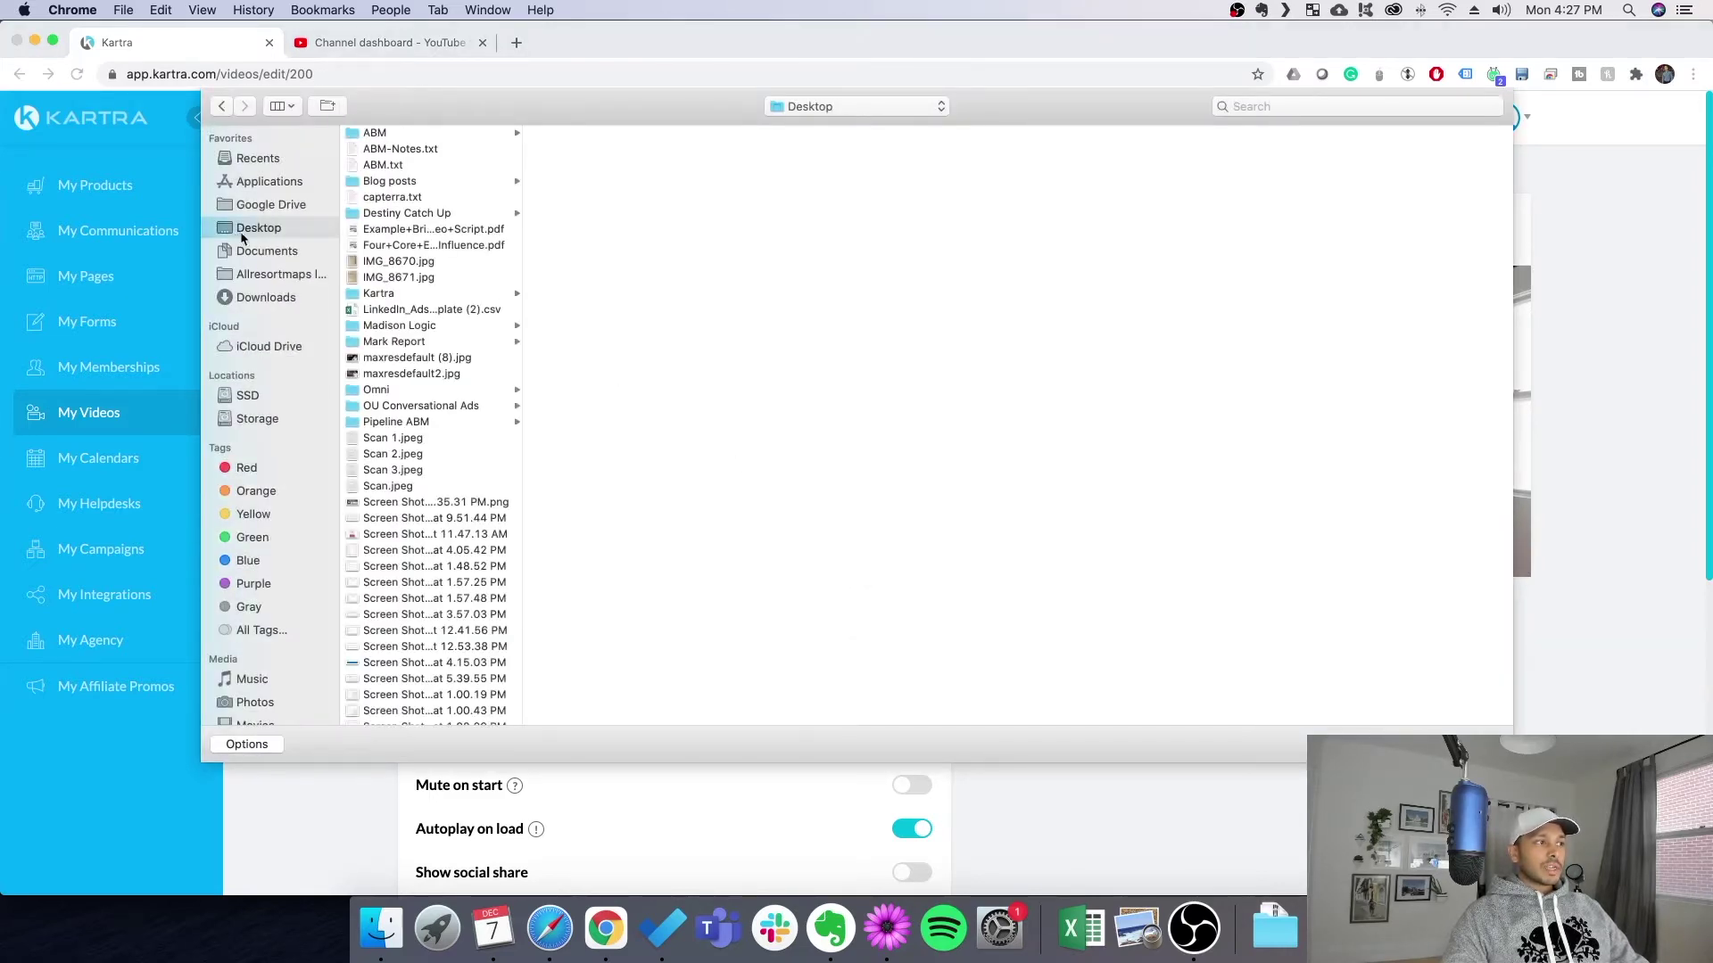
scroll(438, 664, "down", 8)
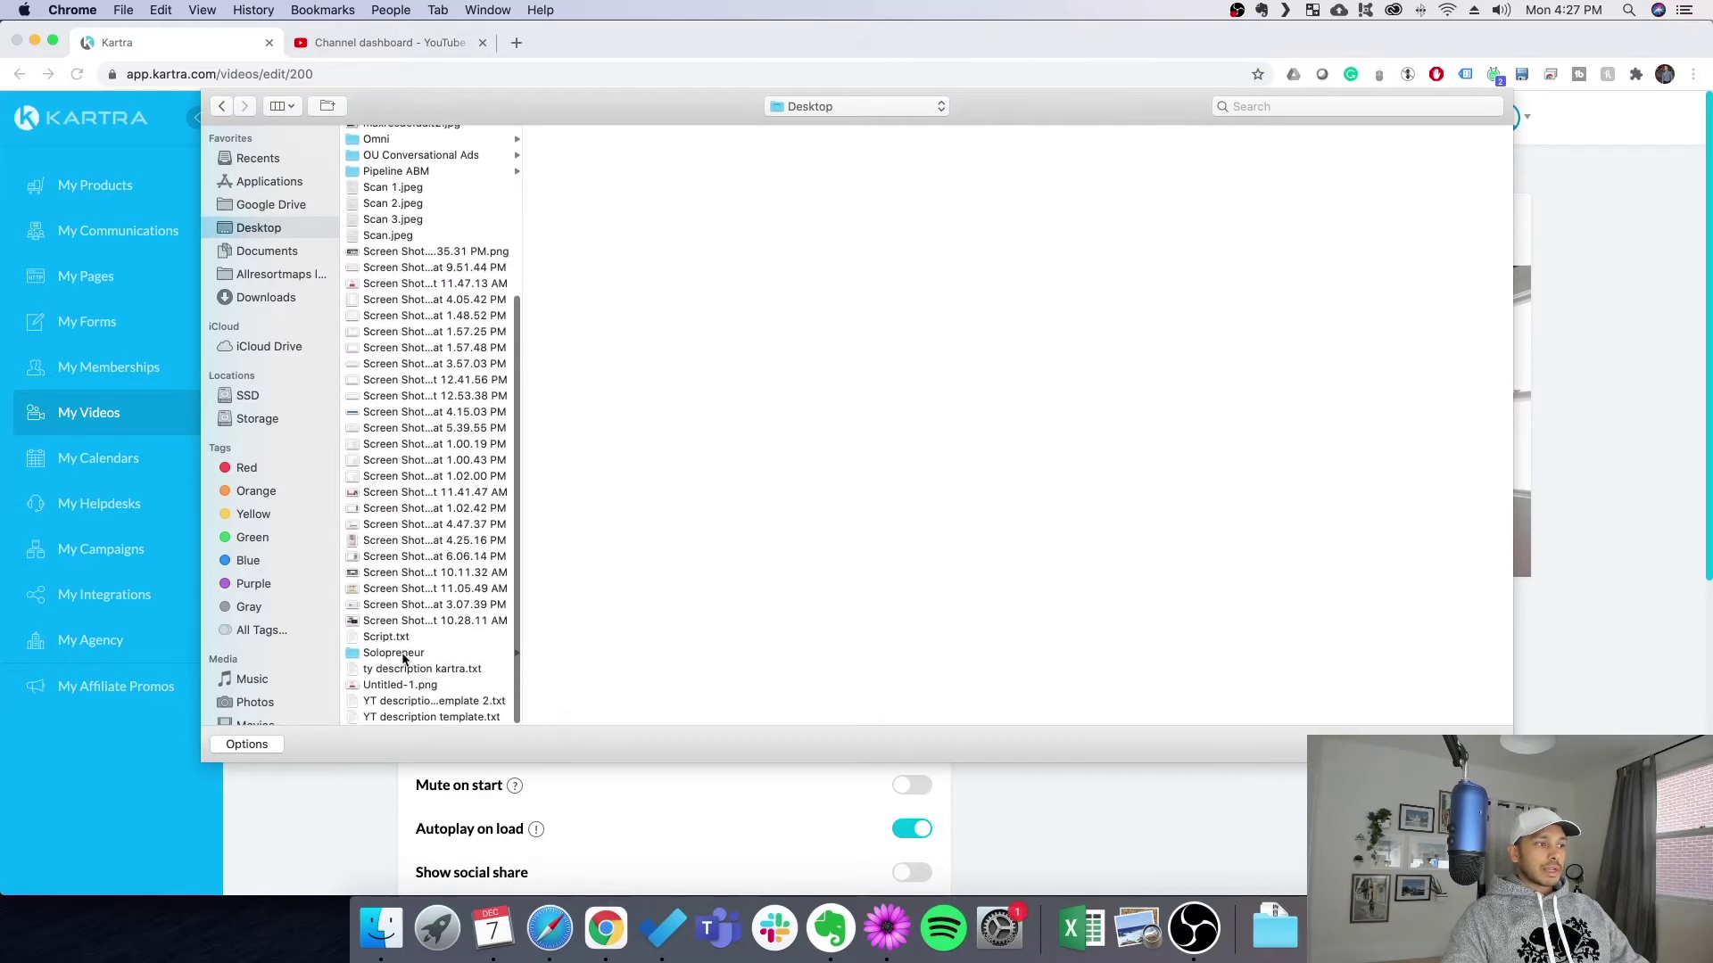
left_click(404, 656)
double_click(576, 457)
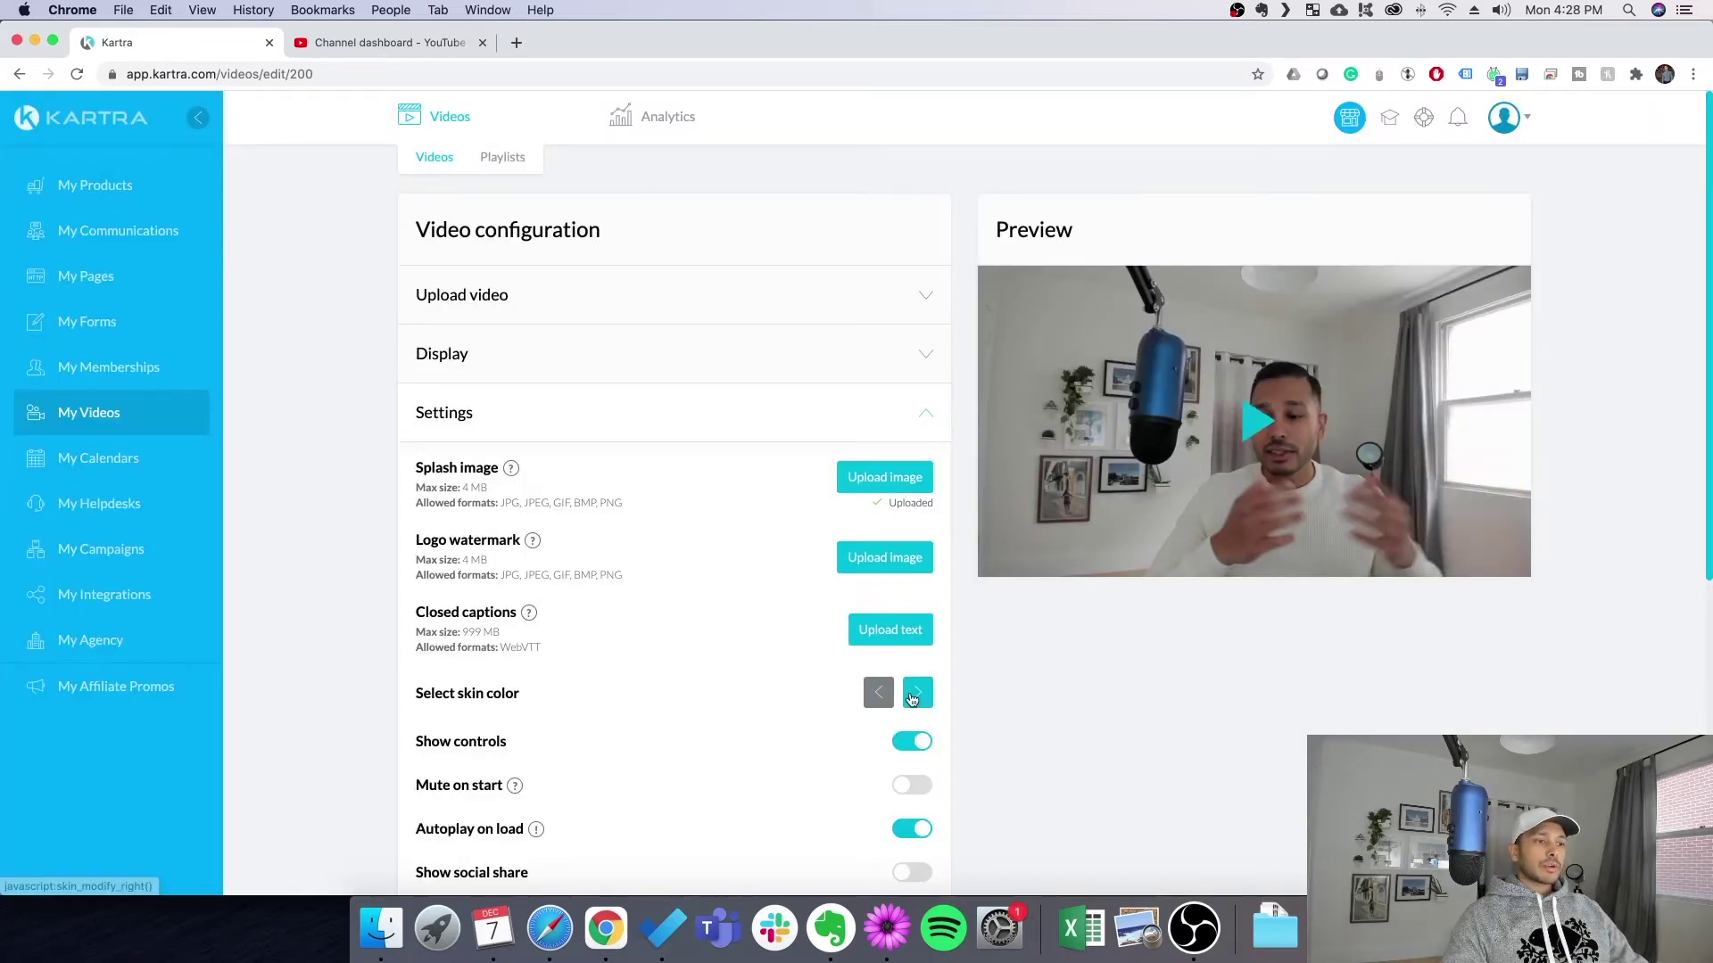
left_click(918, 693)
- Cycle the player skin colour until the play button is yellow
left_click(917, 693)
left_click(918, 693)
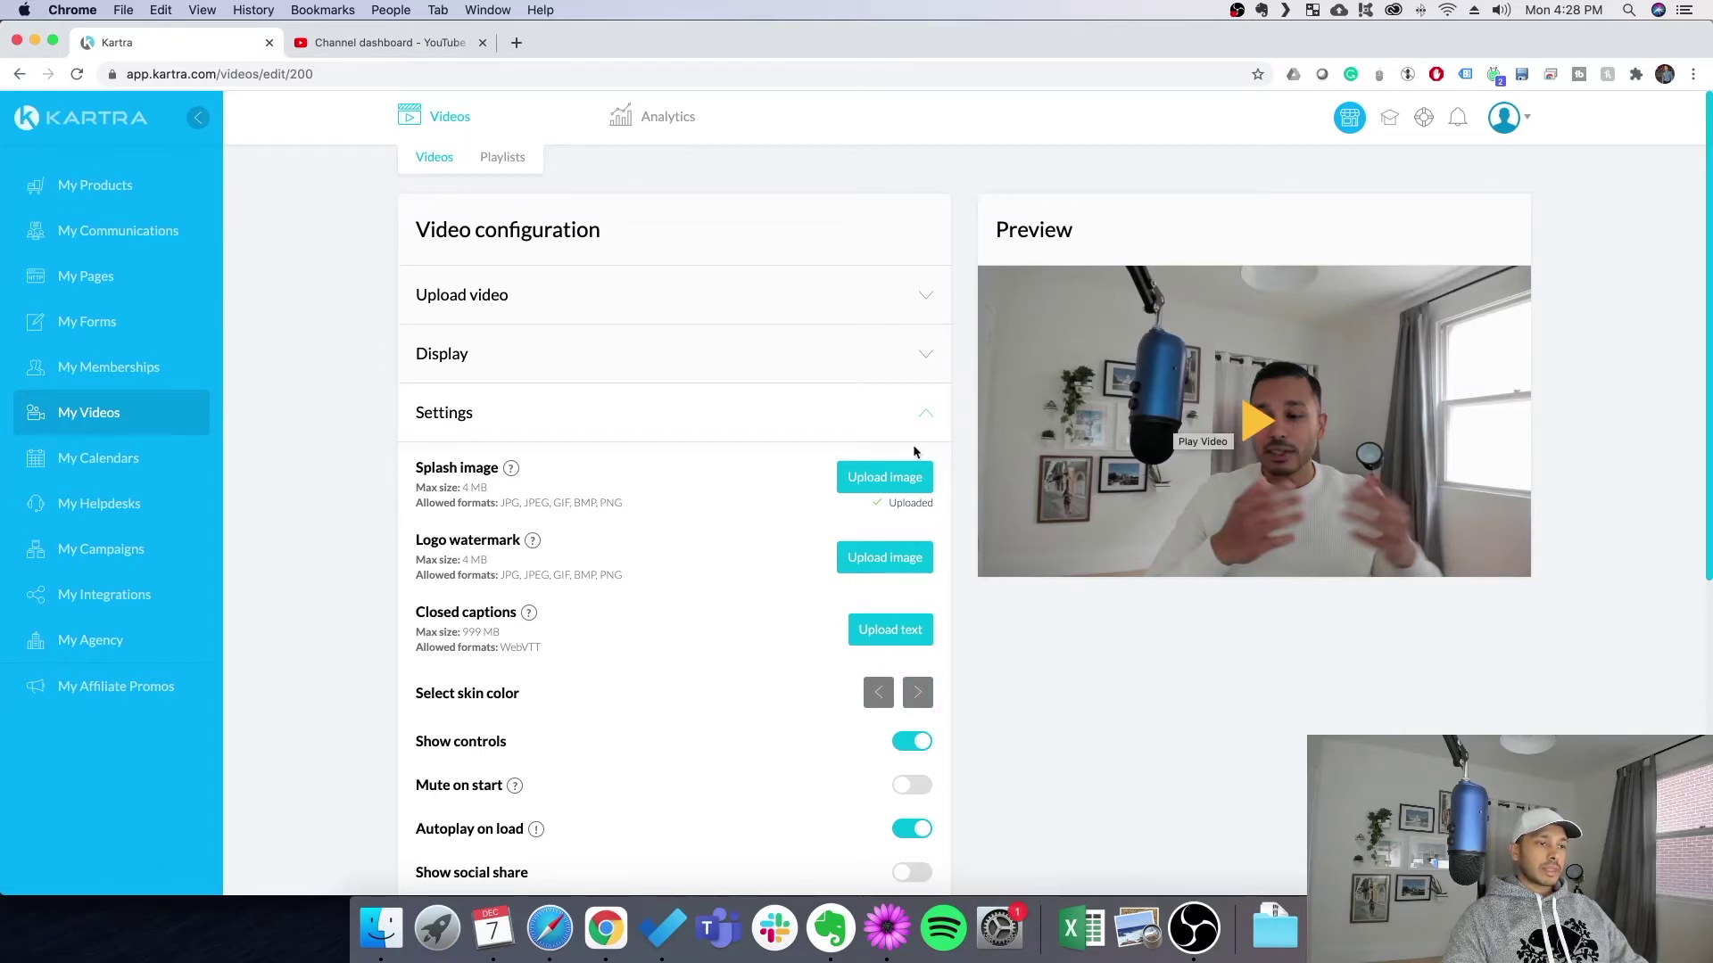
scroll(688, 671, "down", 3)
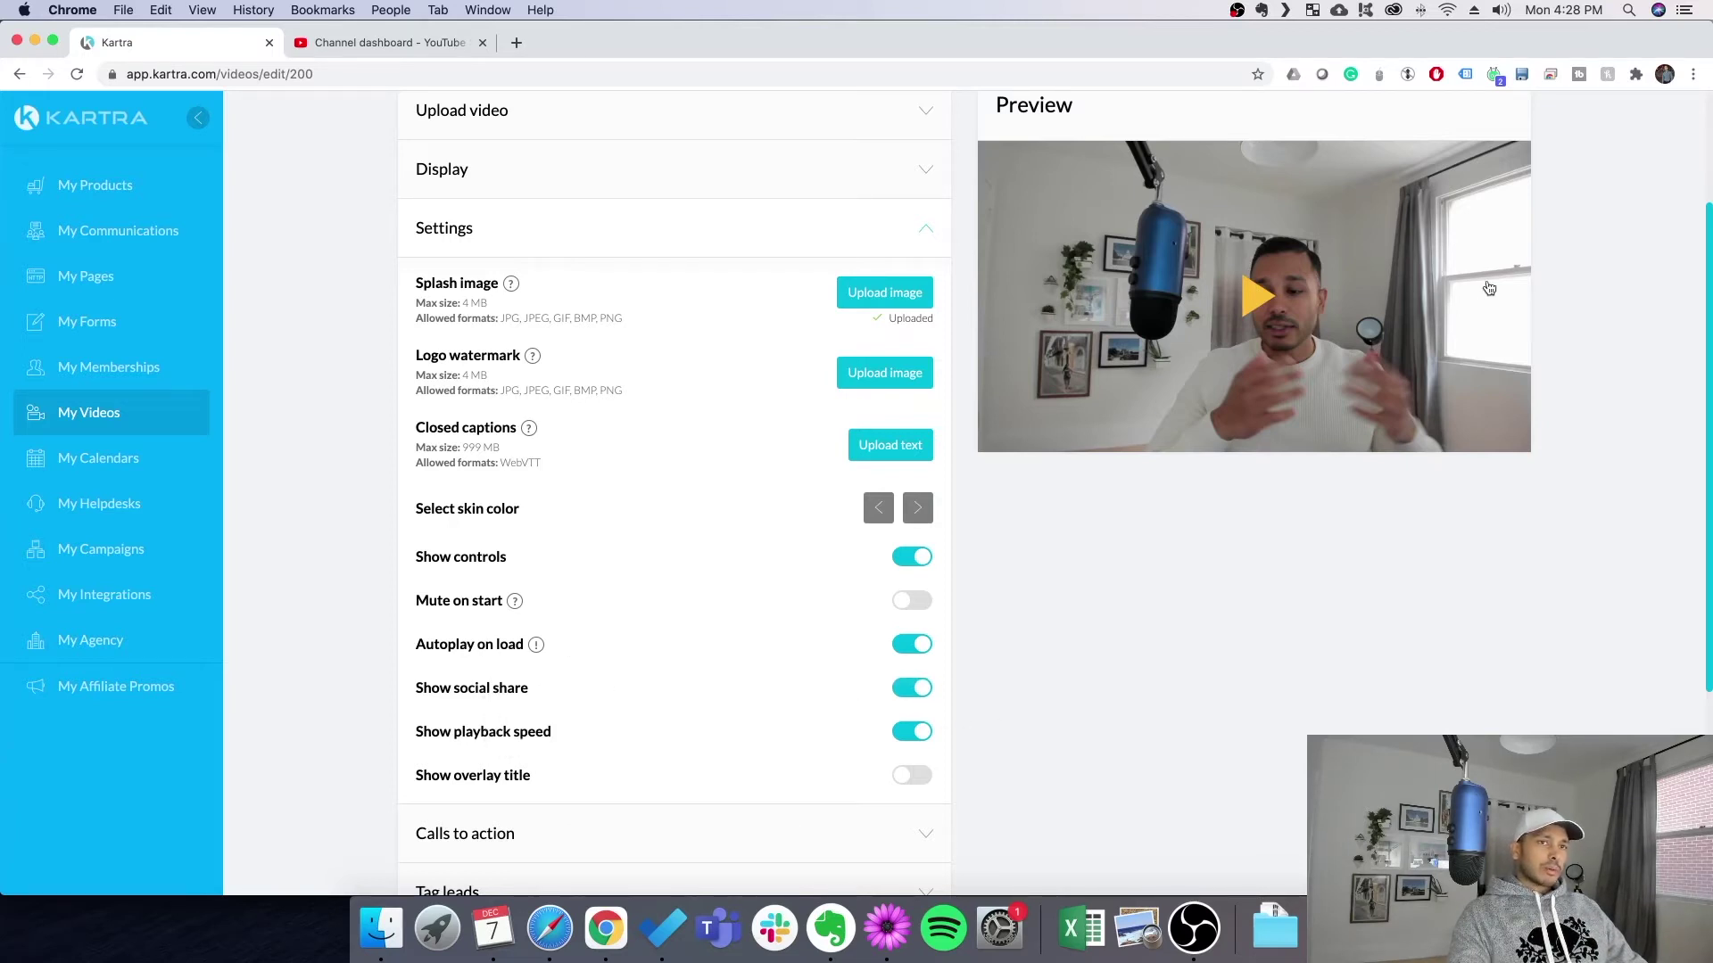
scroll(1498, 286, "up", 3)
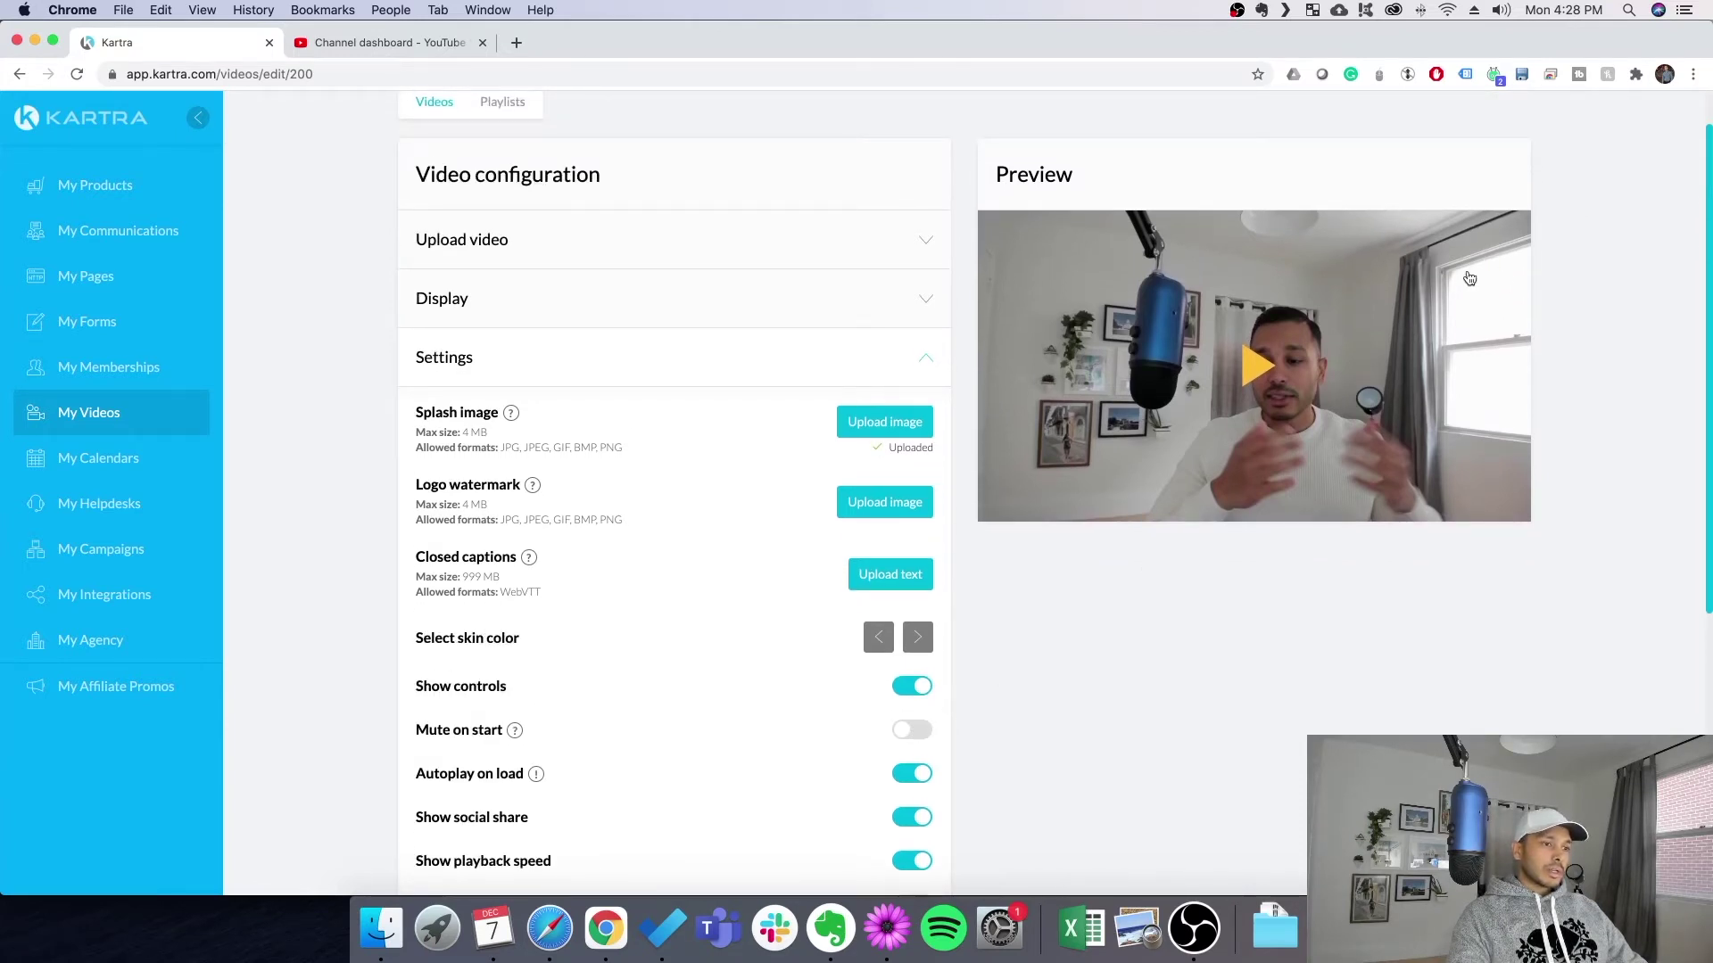
scroll(714, 546, "down", 3)
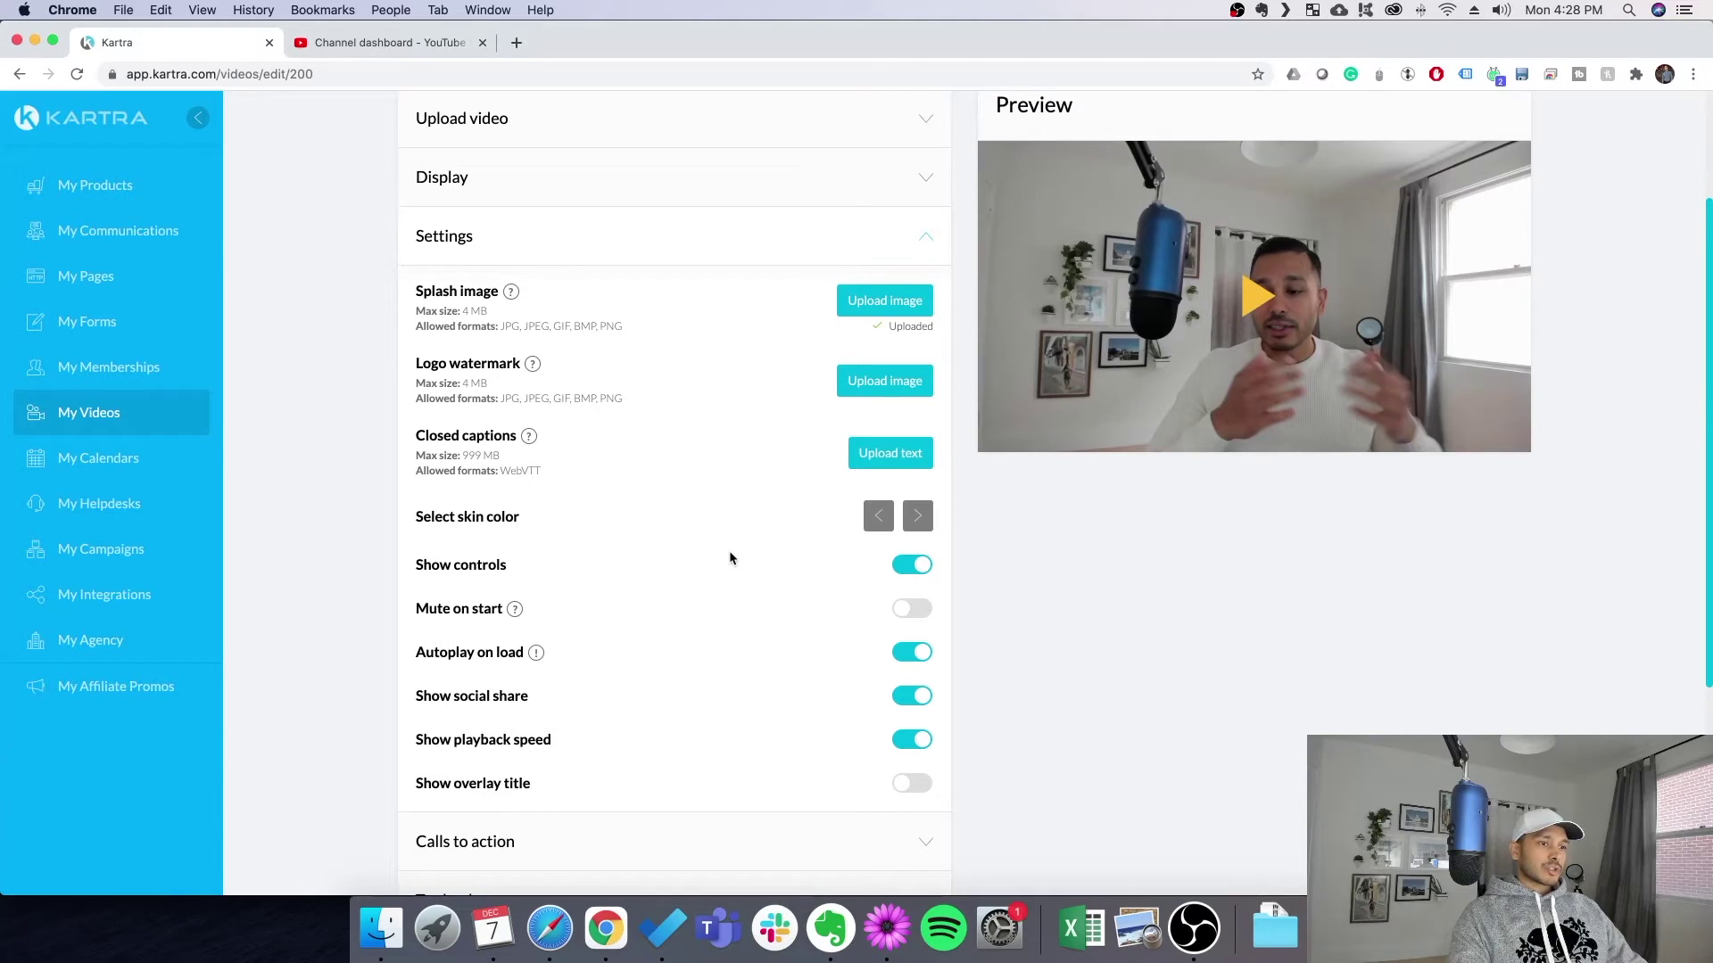
- Turn Show social share off and leave the overlay title off
left_click(908, 697)
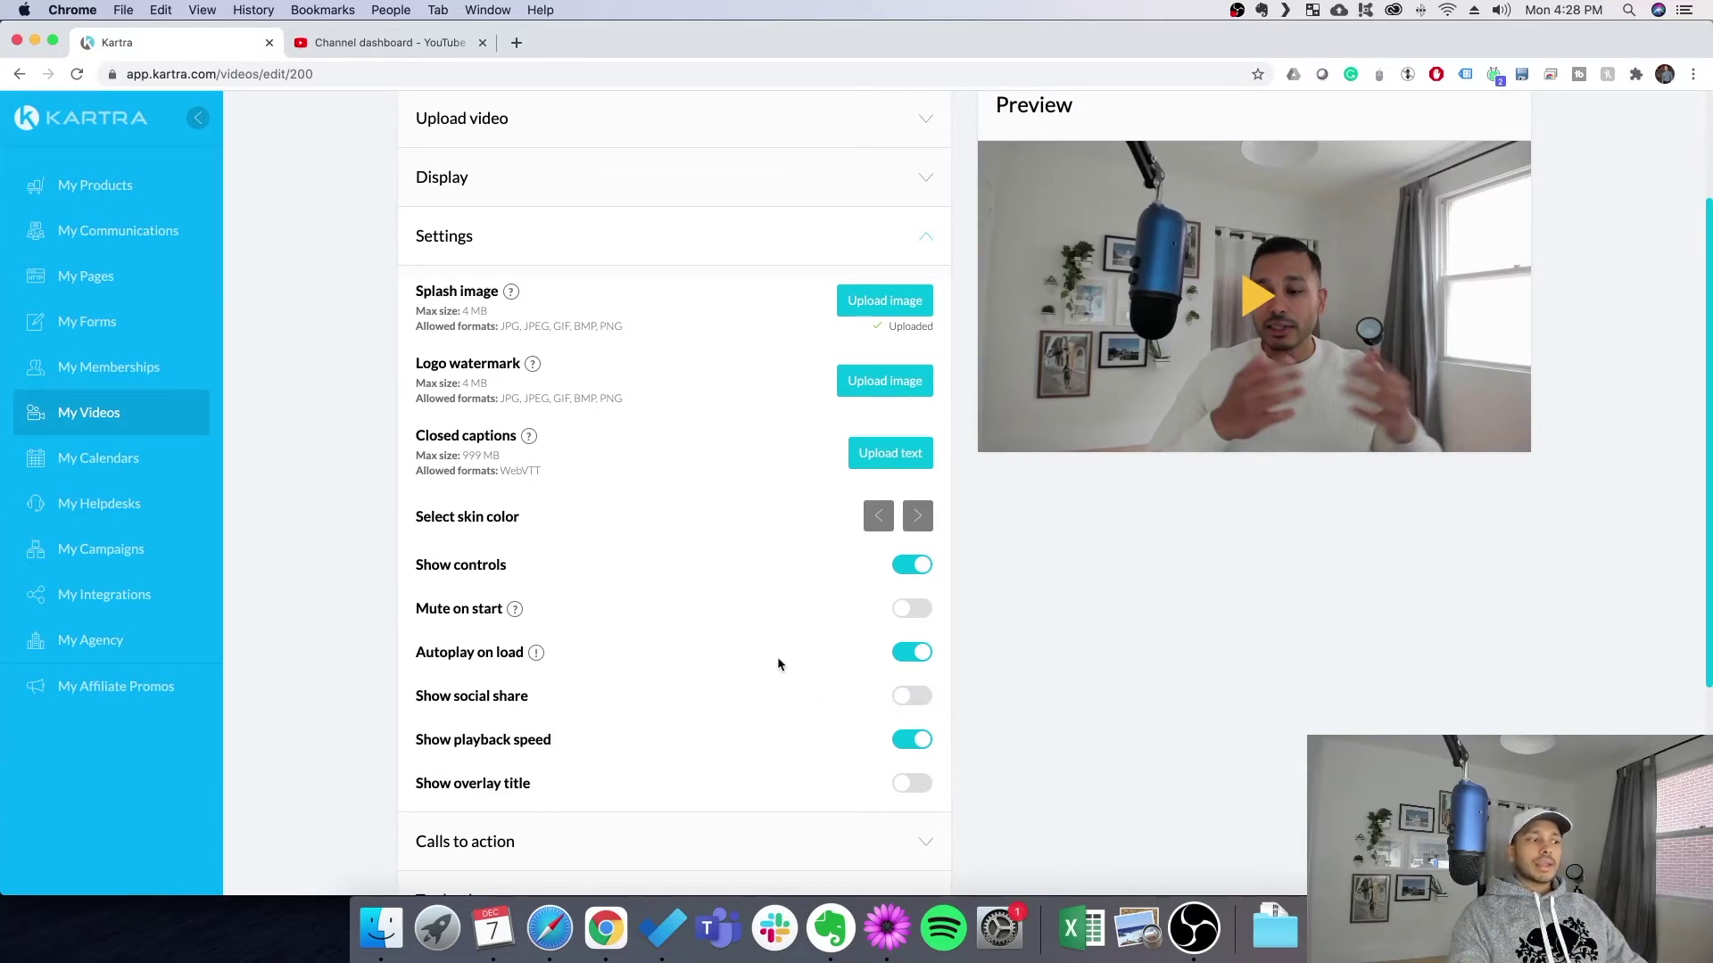
scroll(783, 660, "down", 2)
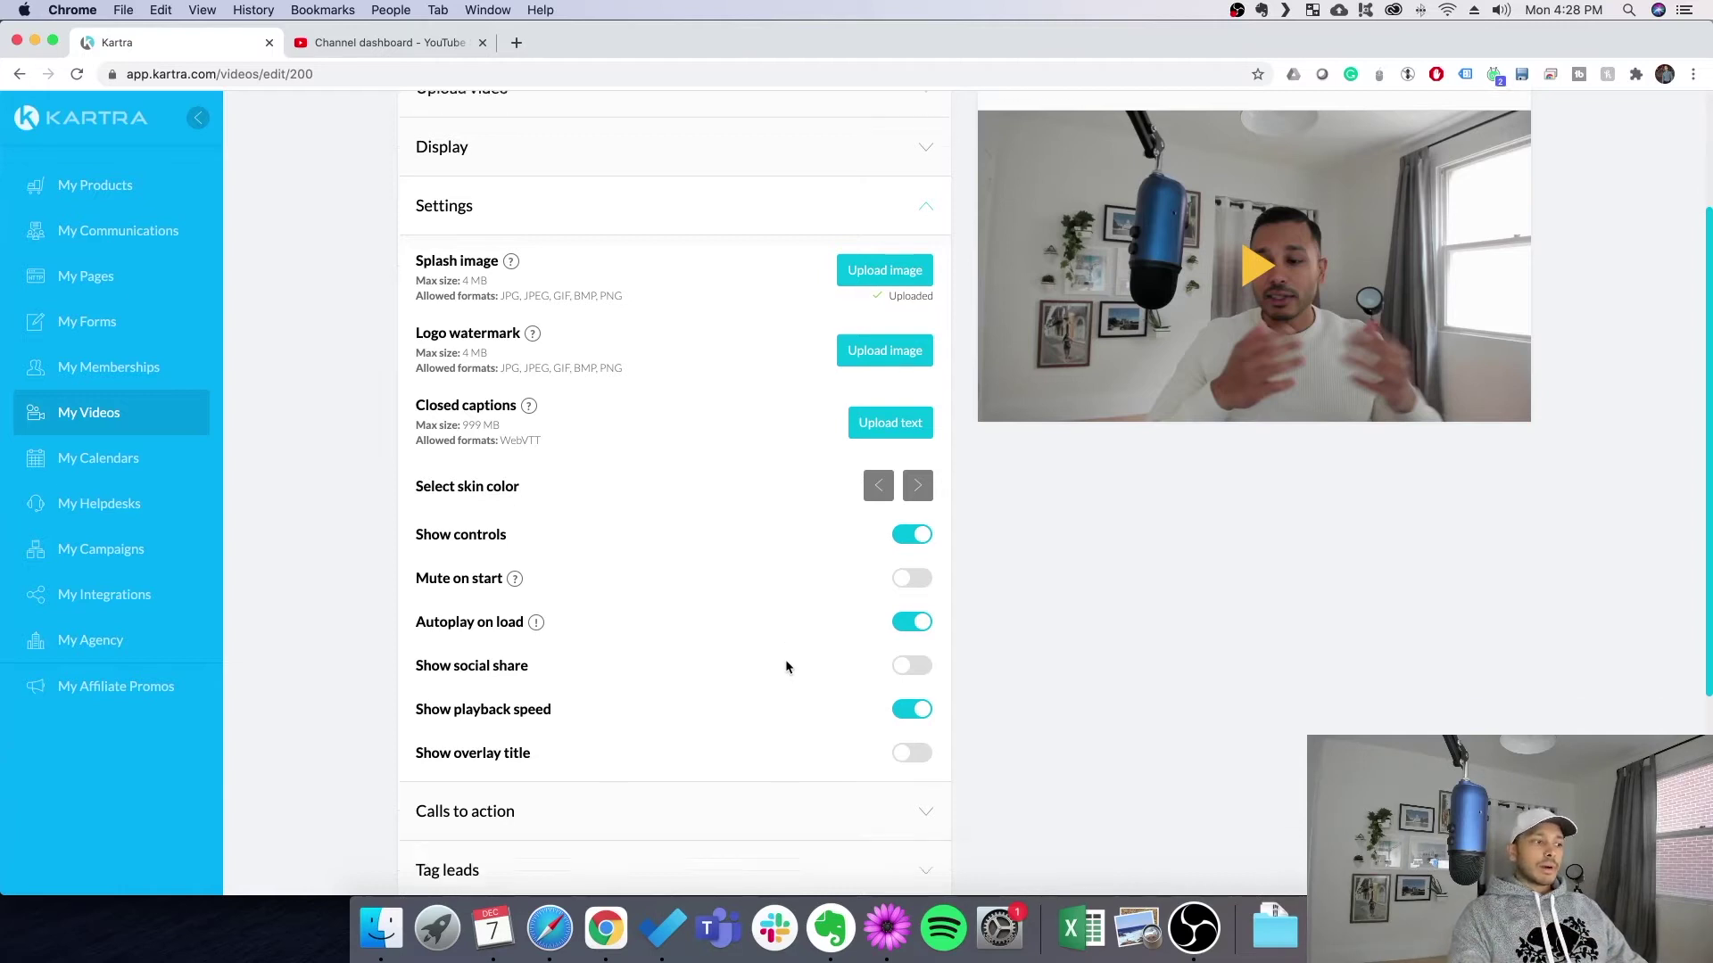
left_click(910, 714)
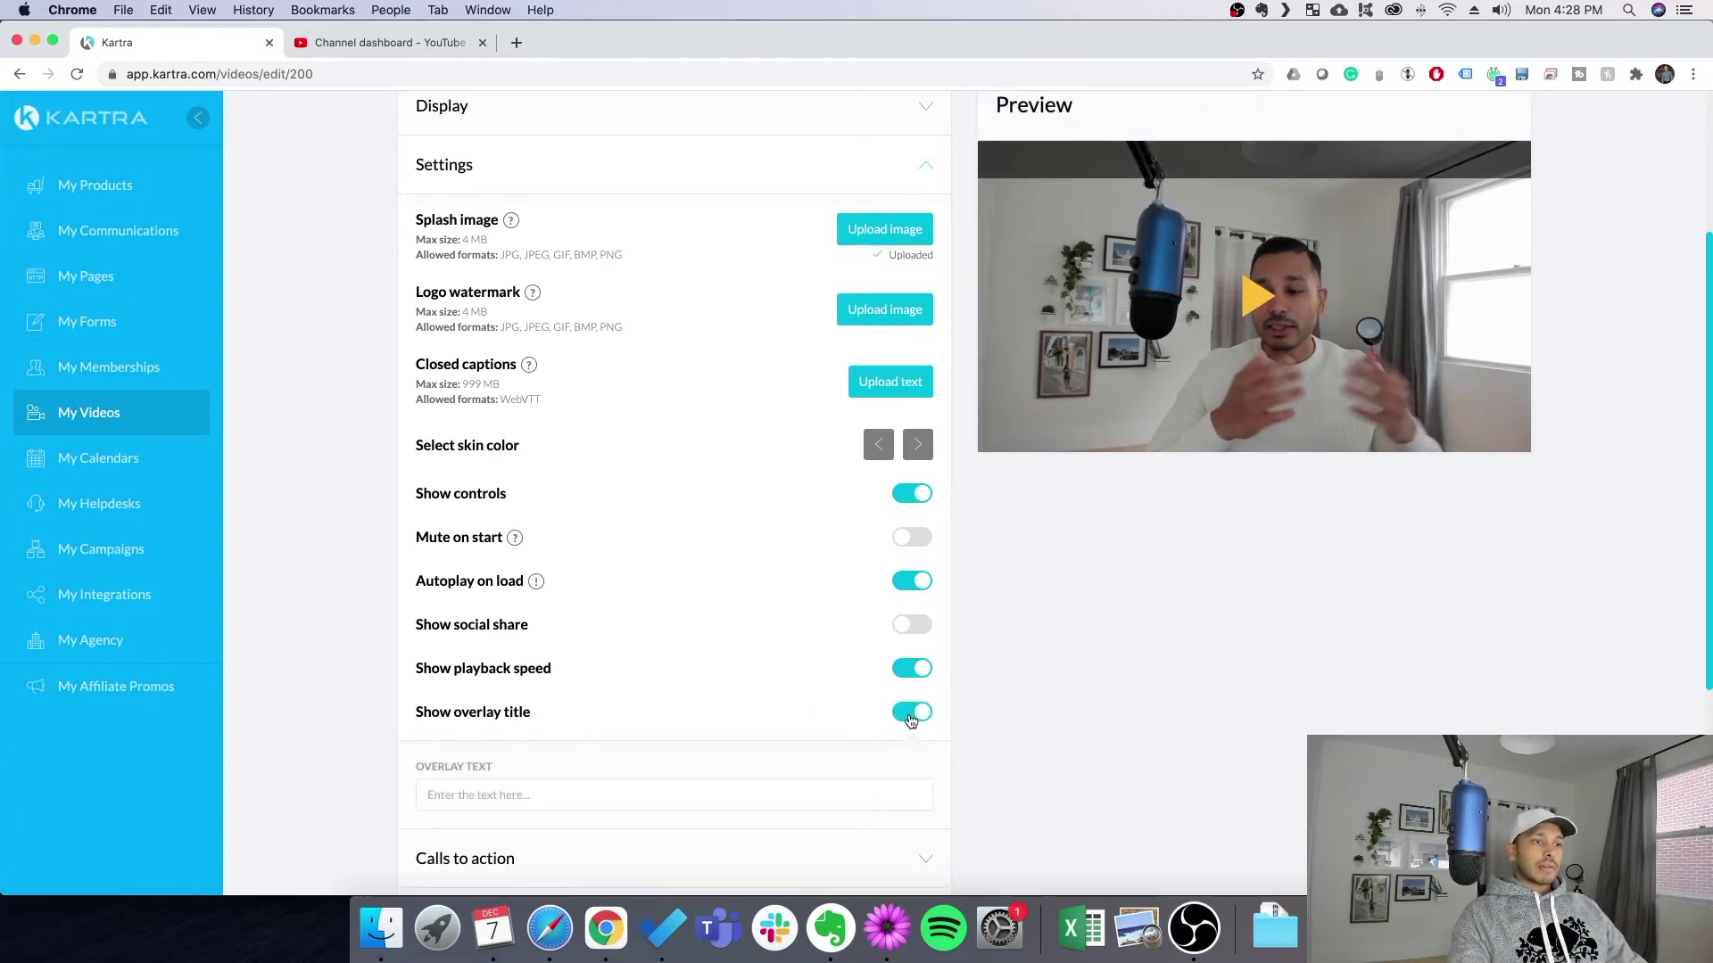
left_click(911, 713)
left_click(913, 626)
left_click(915, 629)
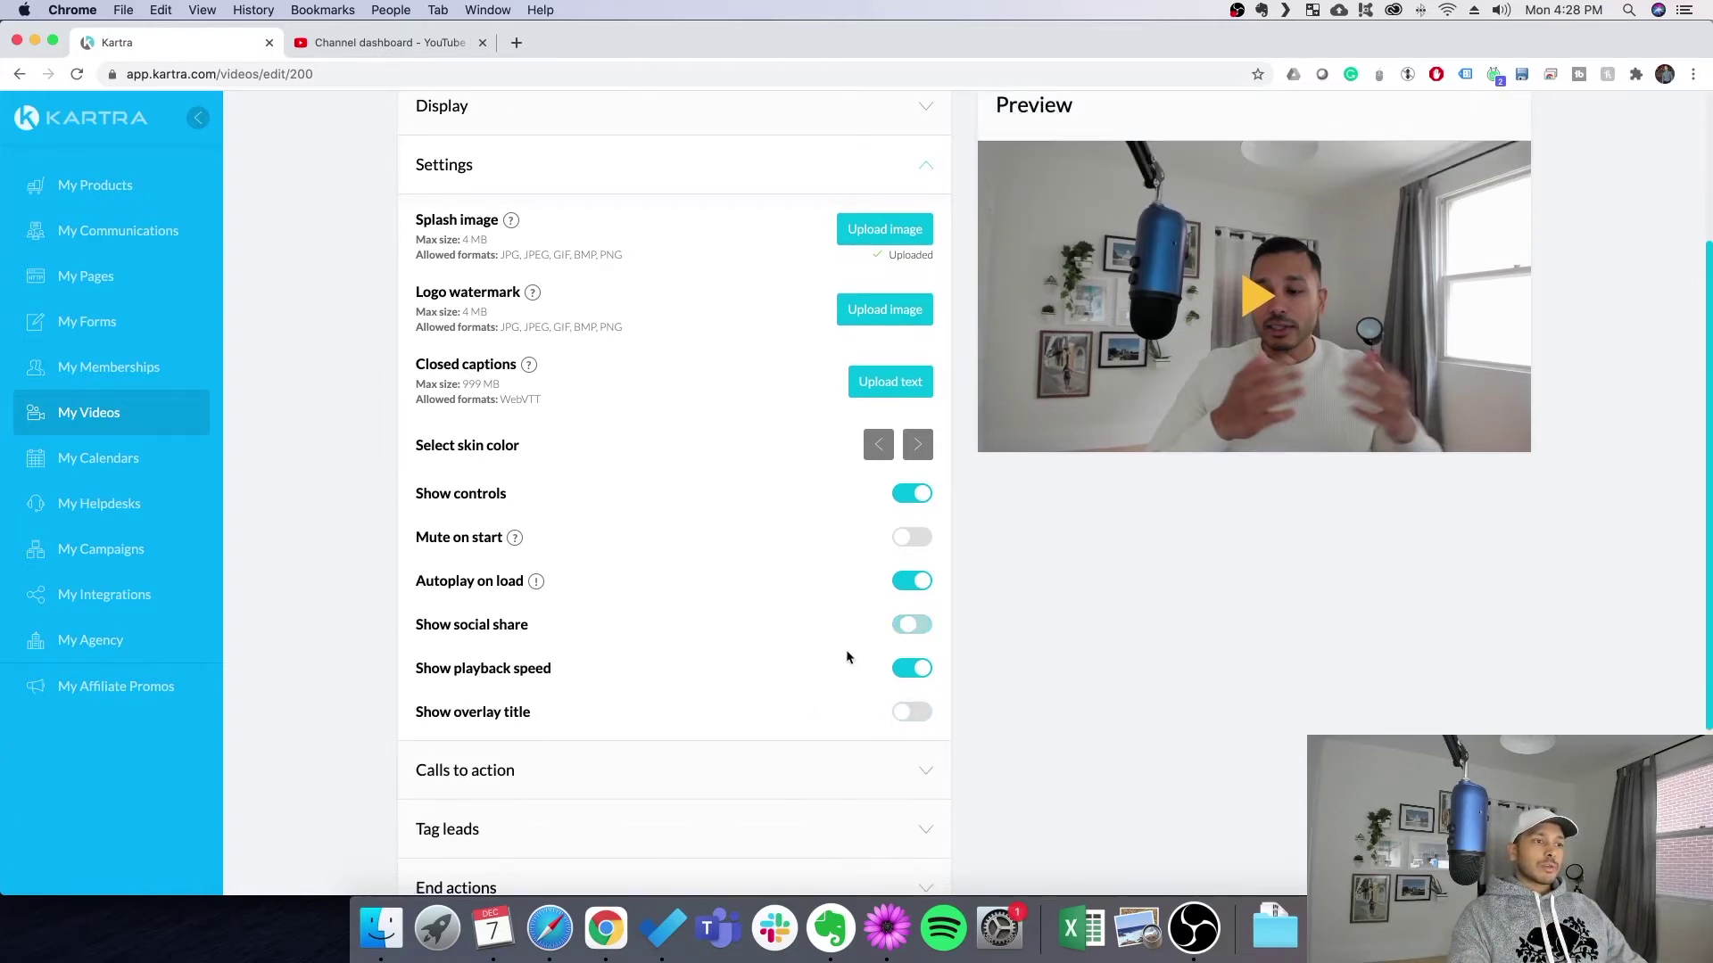
- Start a new Opt-in call to action from the Calls to action section
scroll(857, 678, "down", 3)
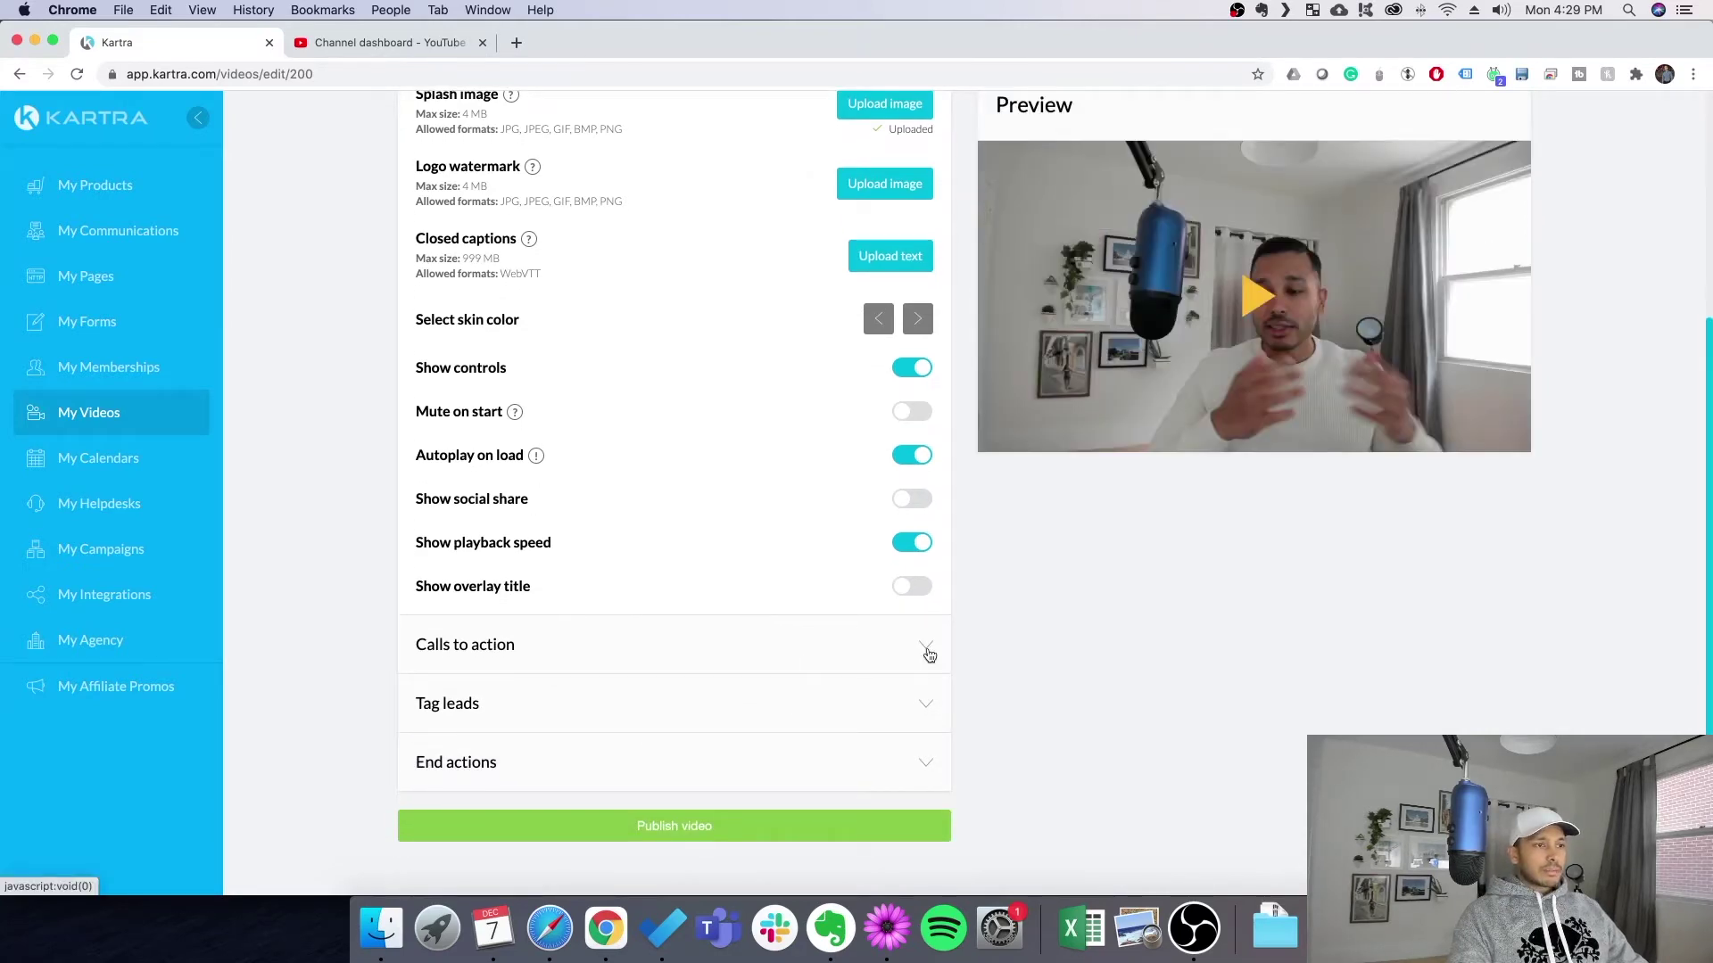
left_click(927, 648)
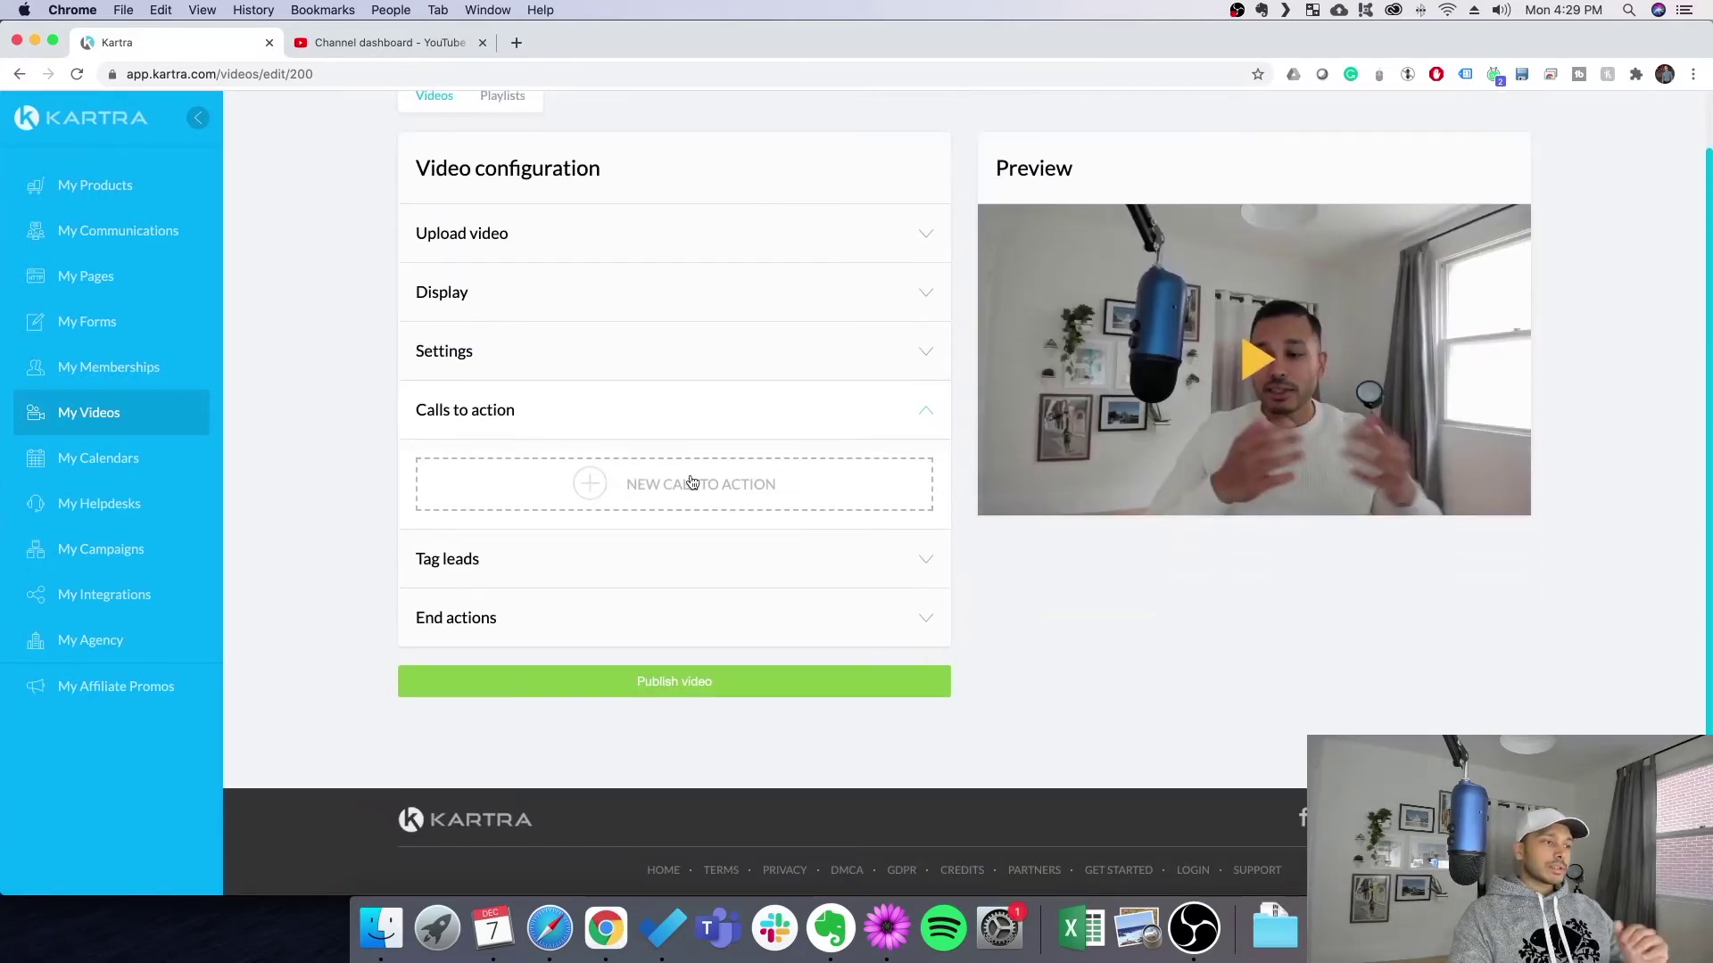
left_click(688, 483)
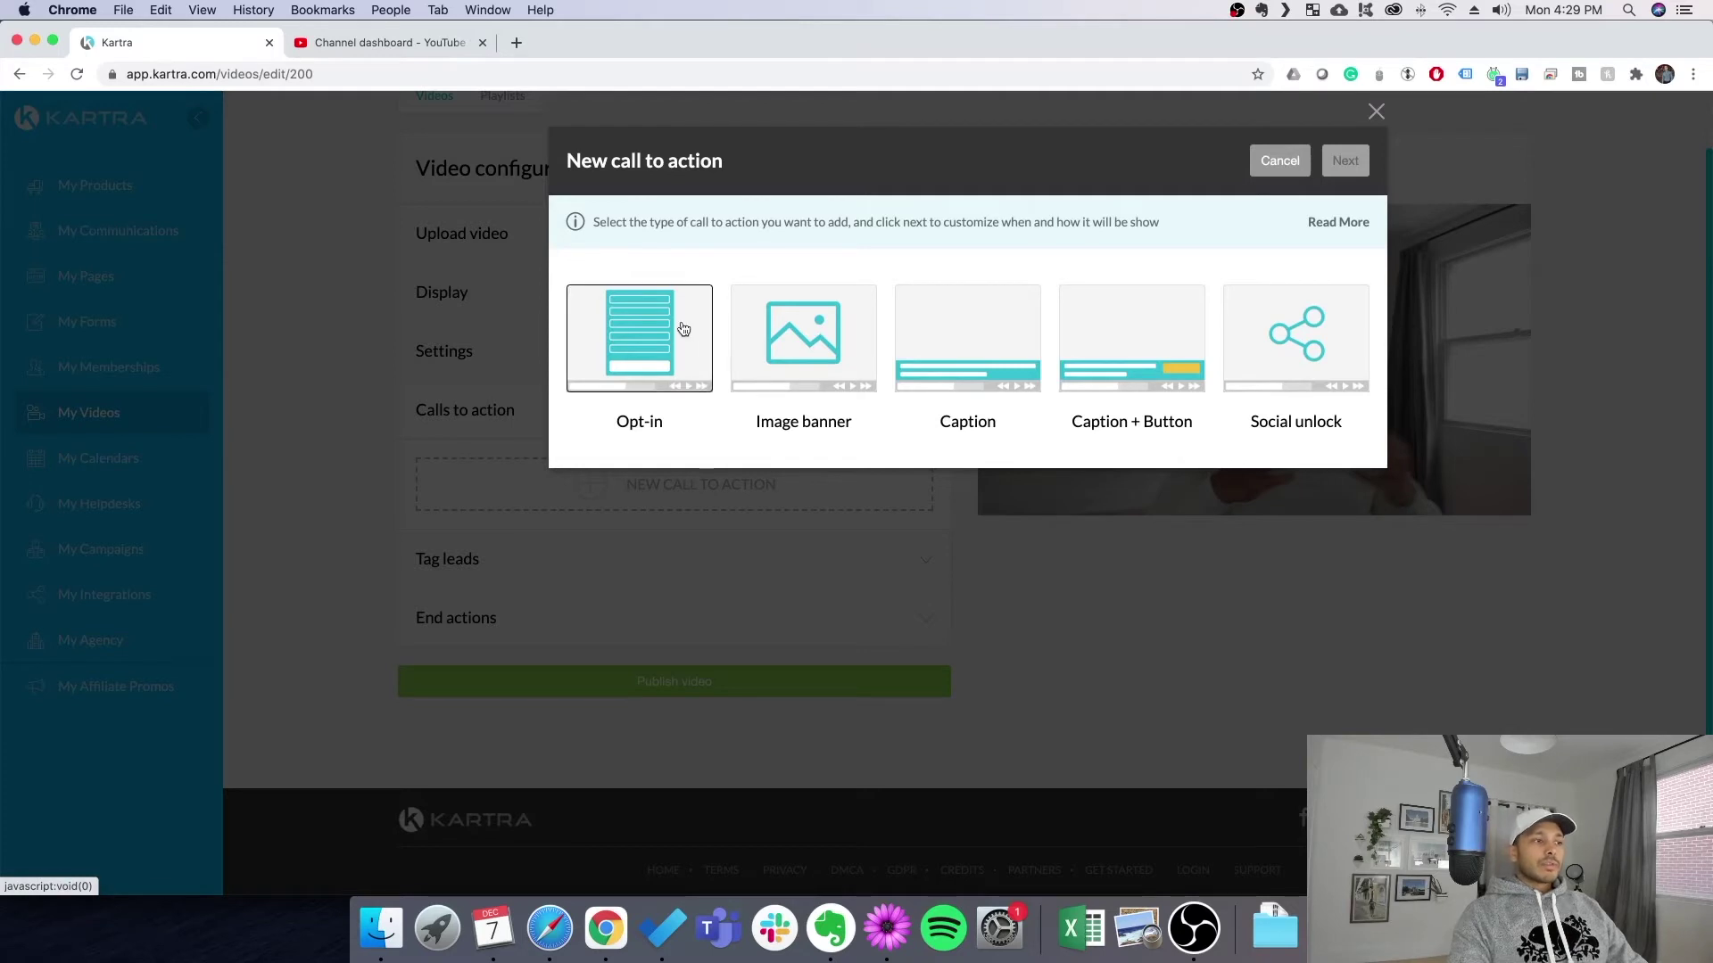
left_click(660, 357)
left_click(1347, 165)
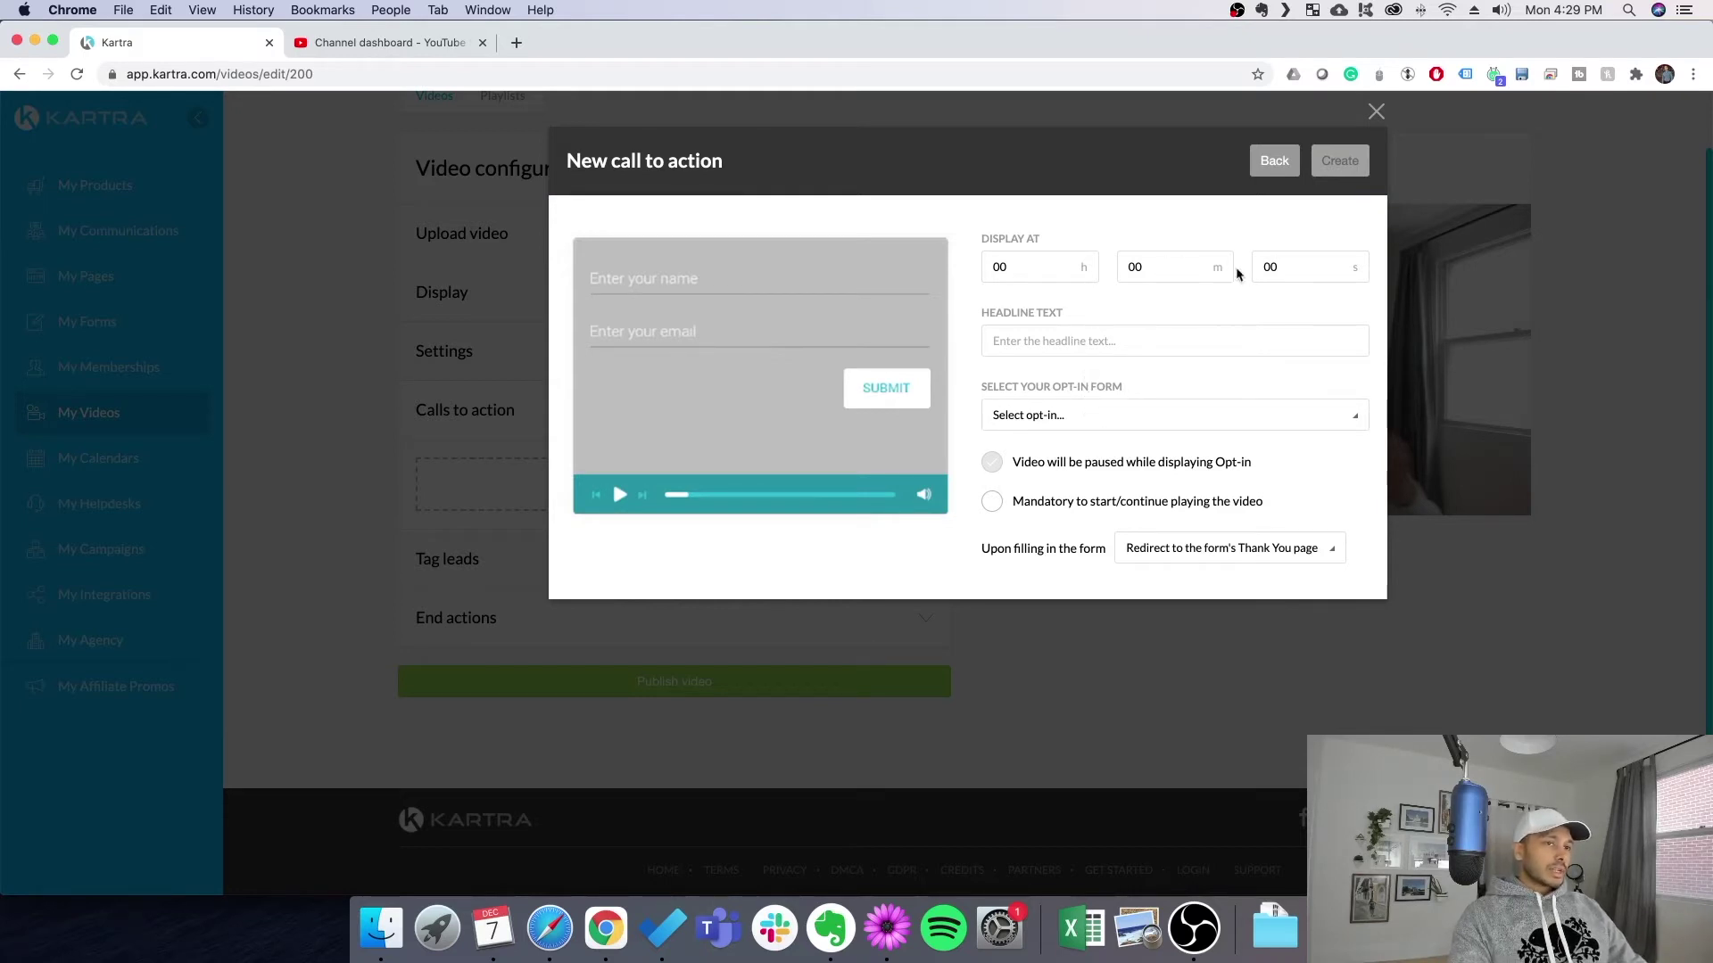
- Enter headline 'sfdfs', choose the 30-Day-Trial-Video form, and make it mandatory
left_click(1039, 337)
type("sfdfs")
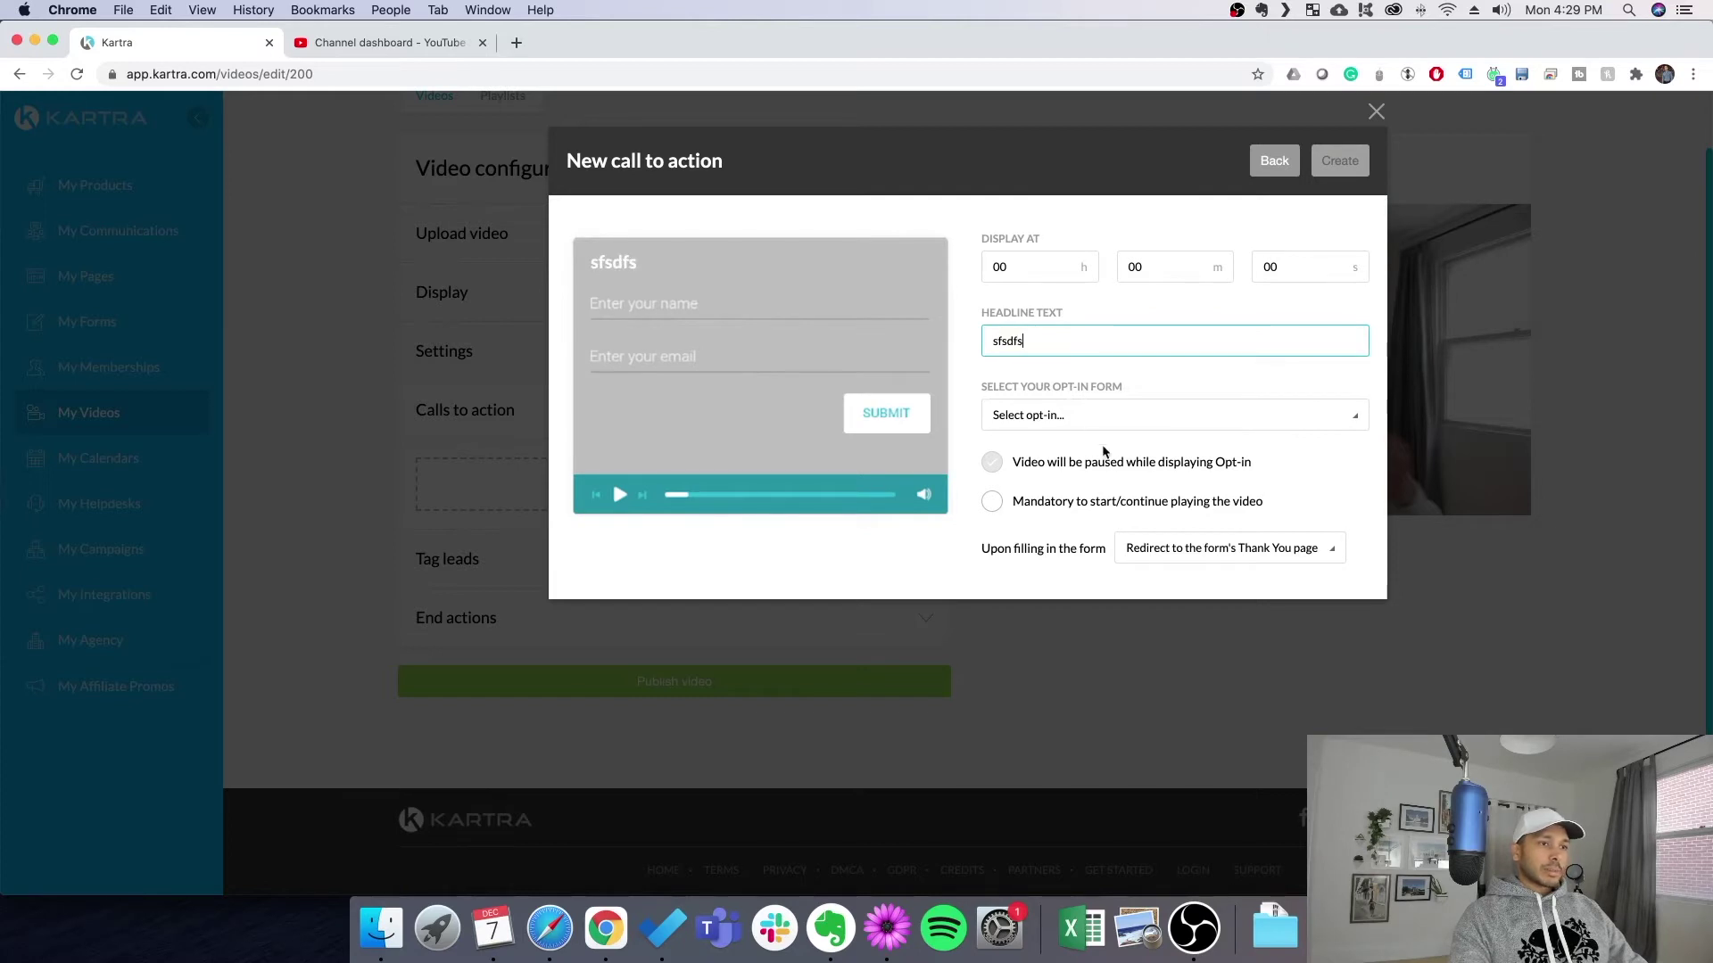
left_click(1075, 418)
left_click(1049, 481)
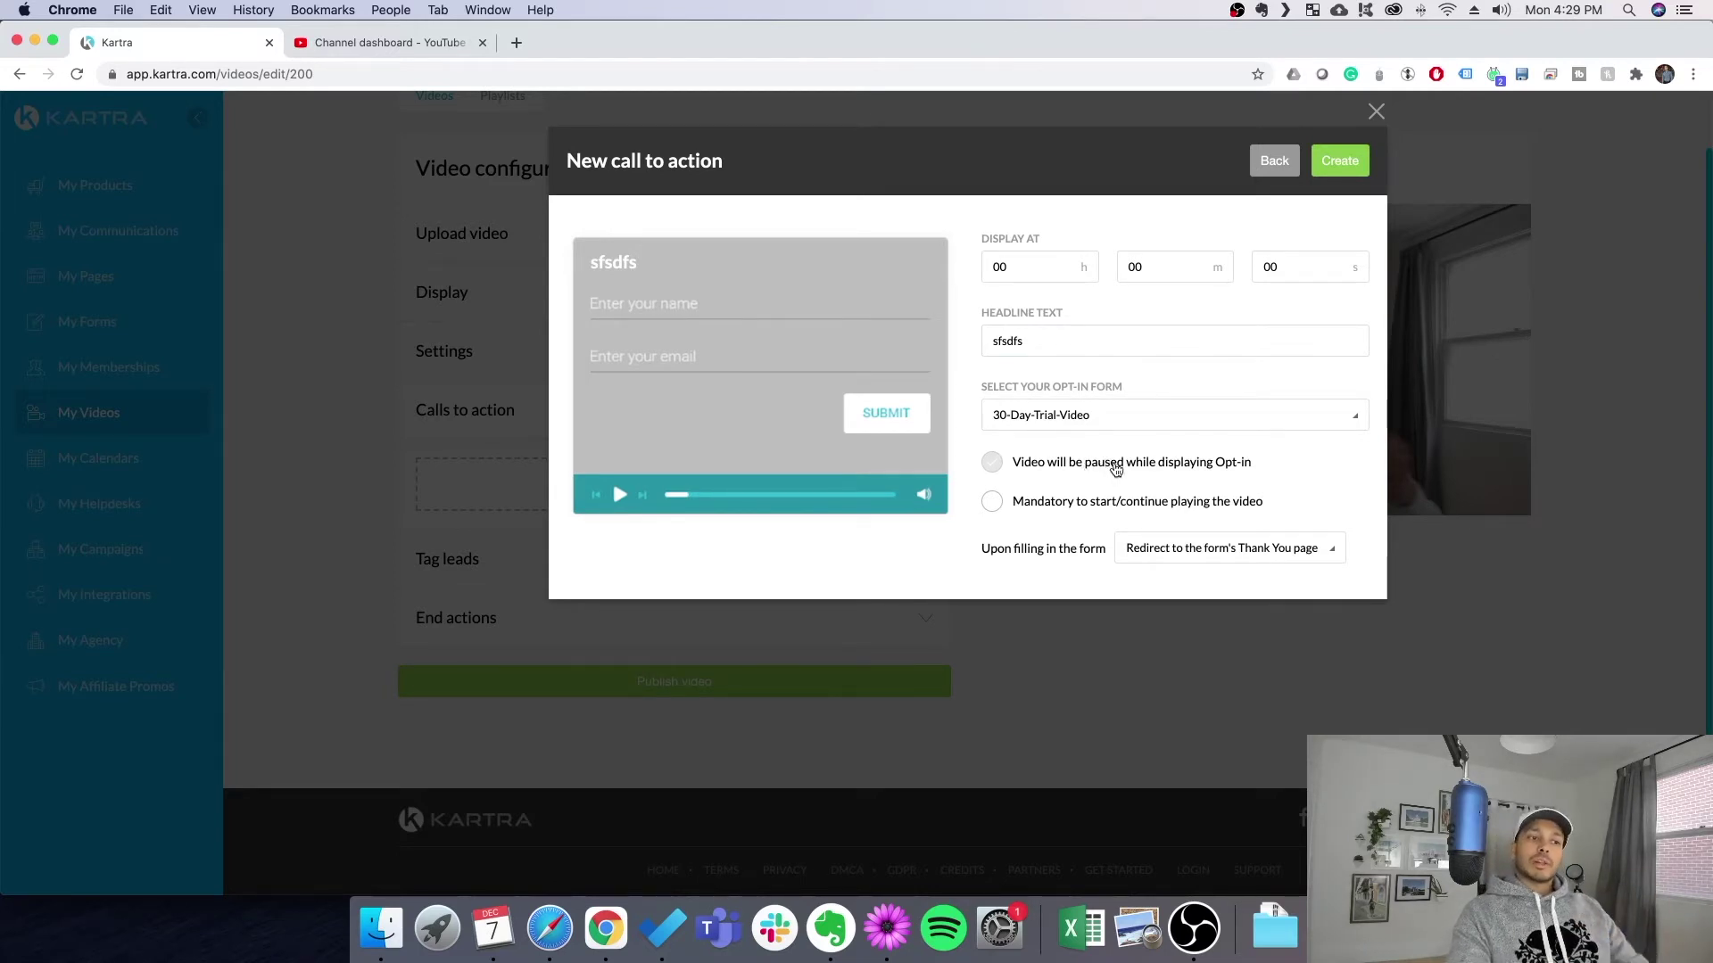
left_click(1081, 505)
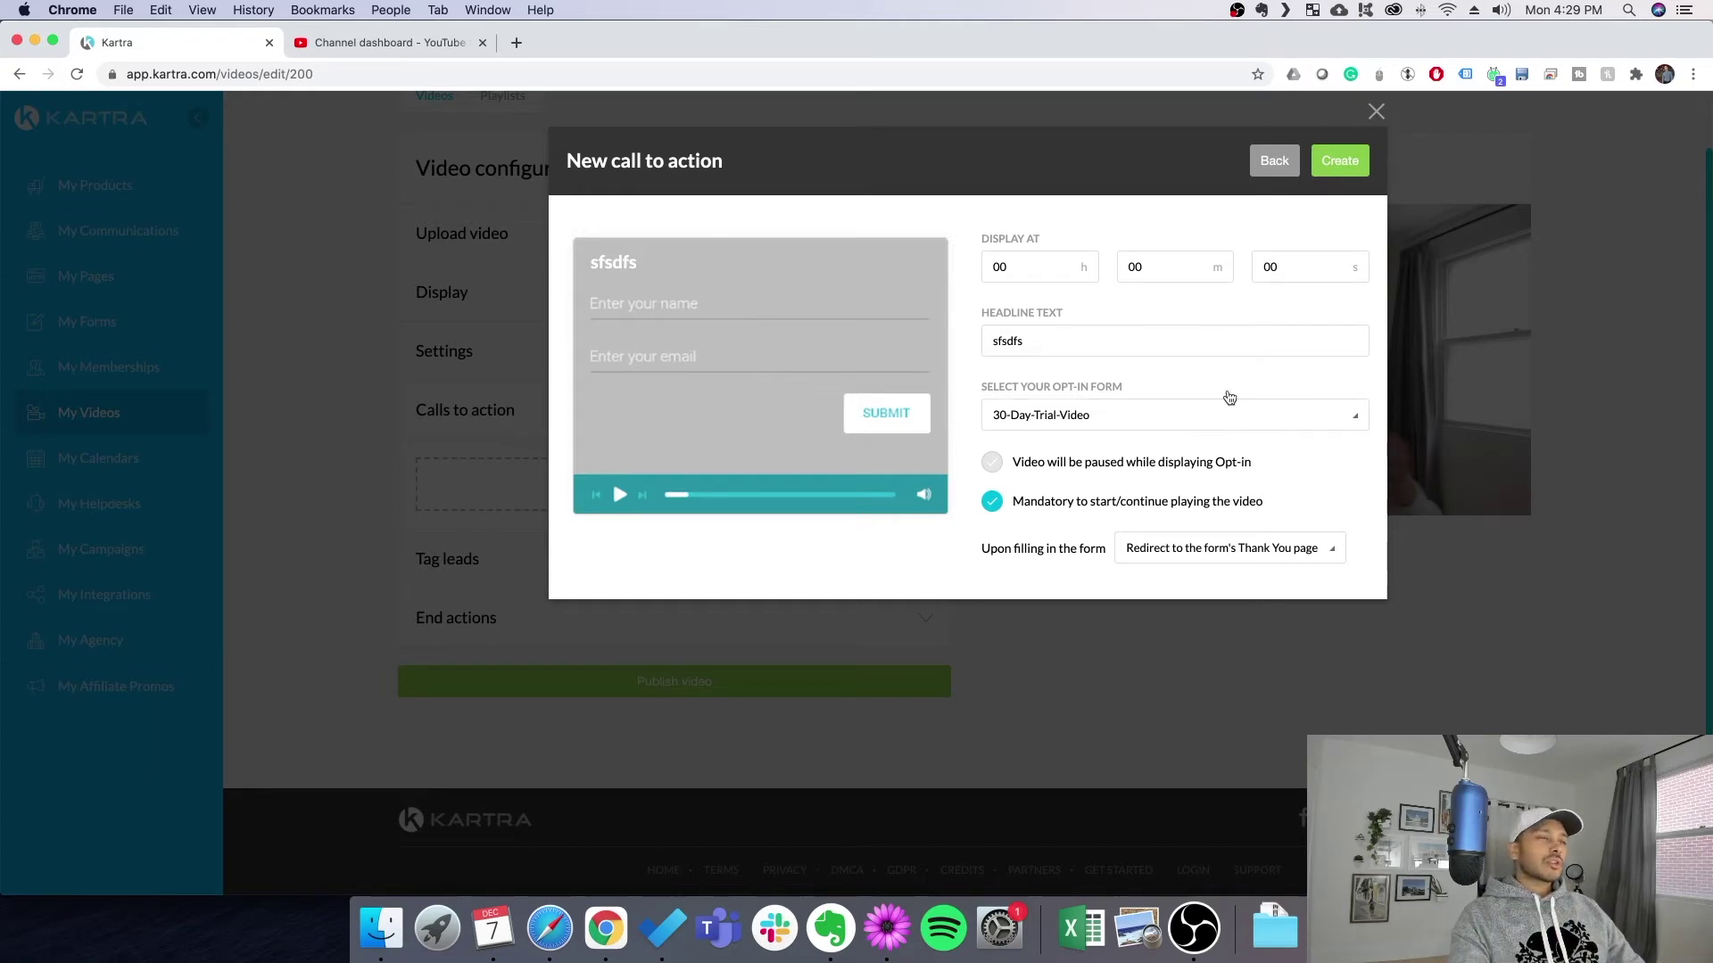
- Preview the Image banner and Caption call-to-action settings
left_click(1284, 163)
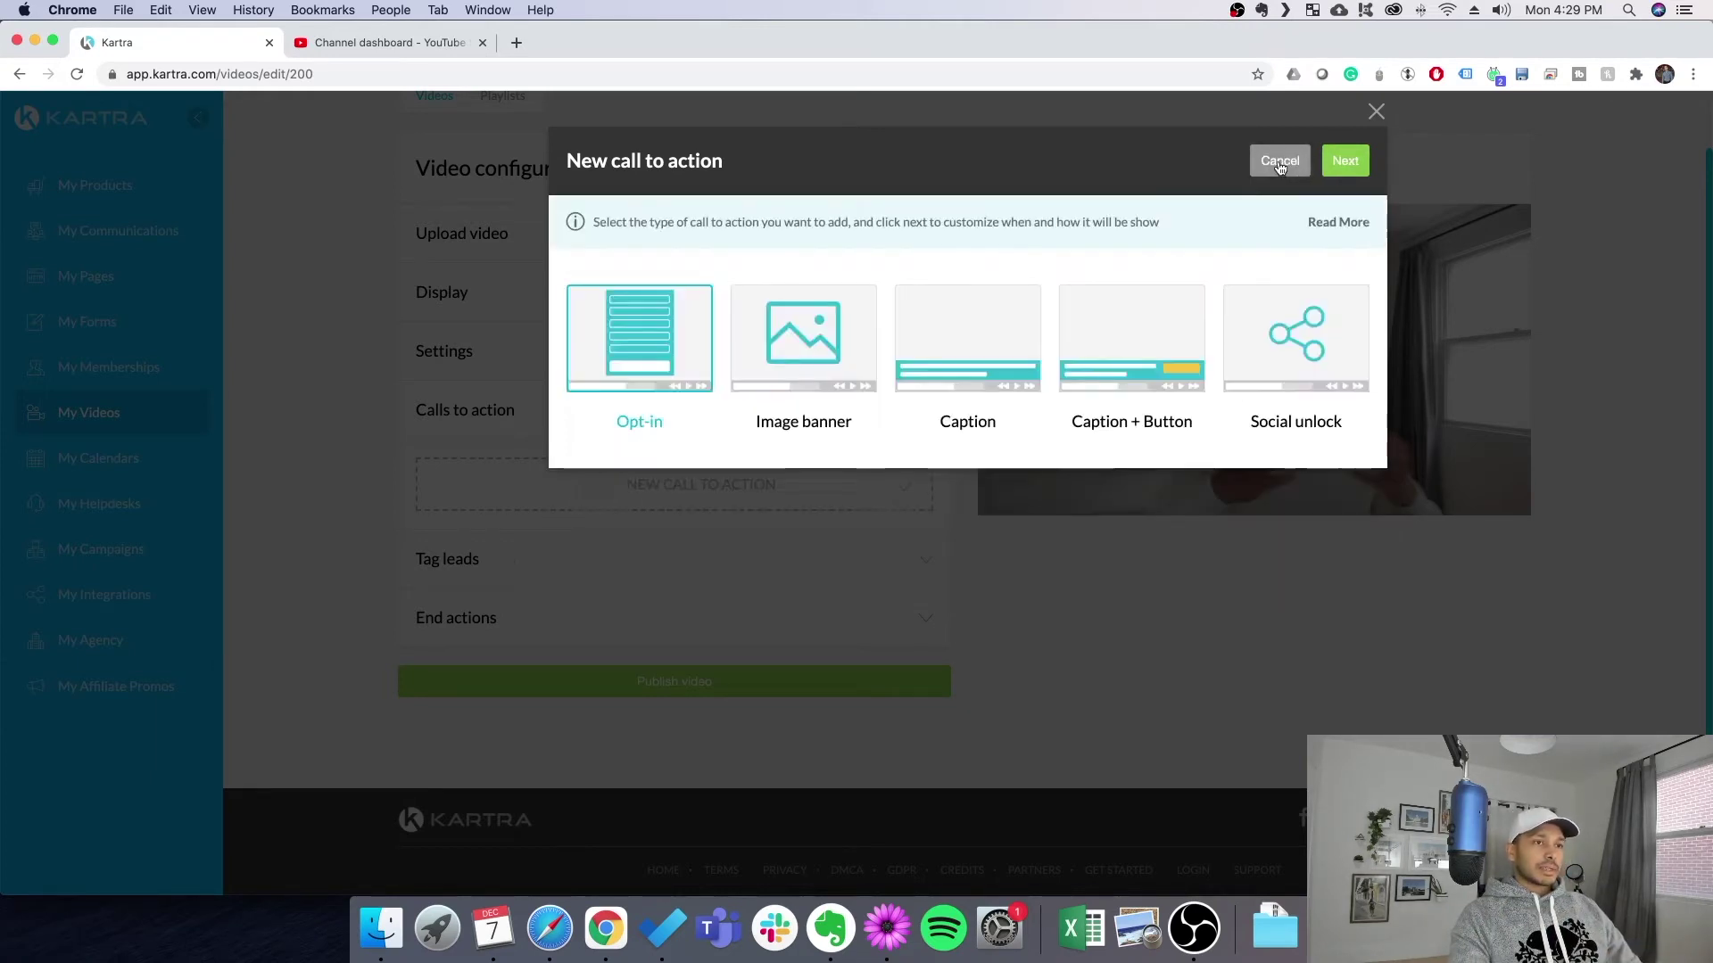
left_click(804, 357)
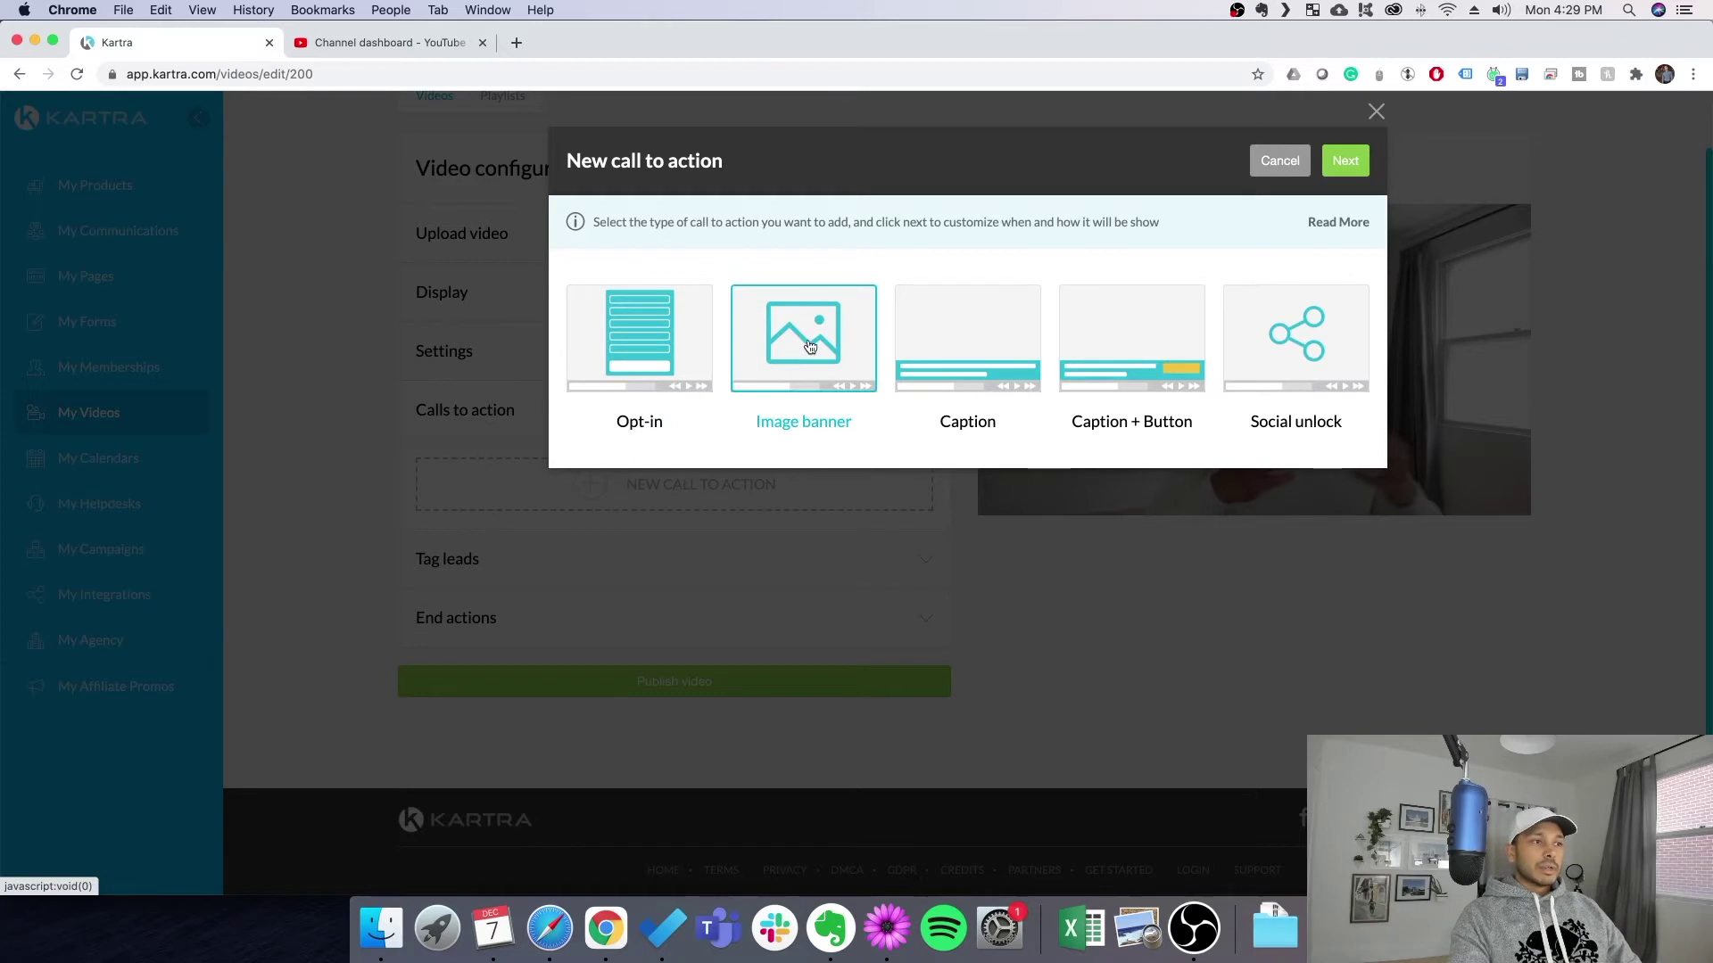
left_click(1356, 169)
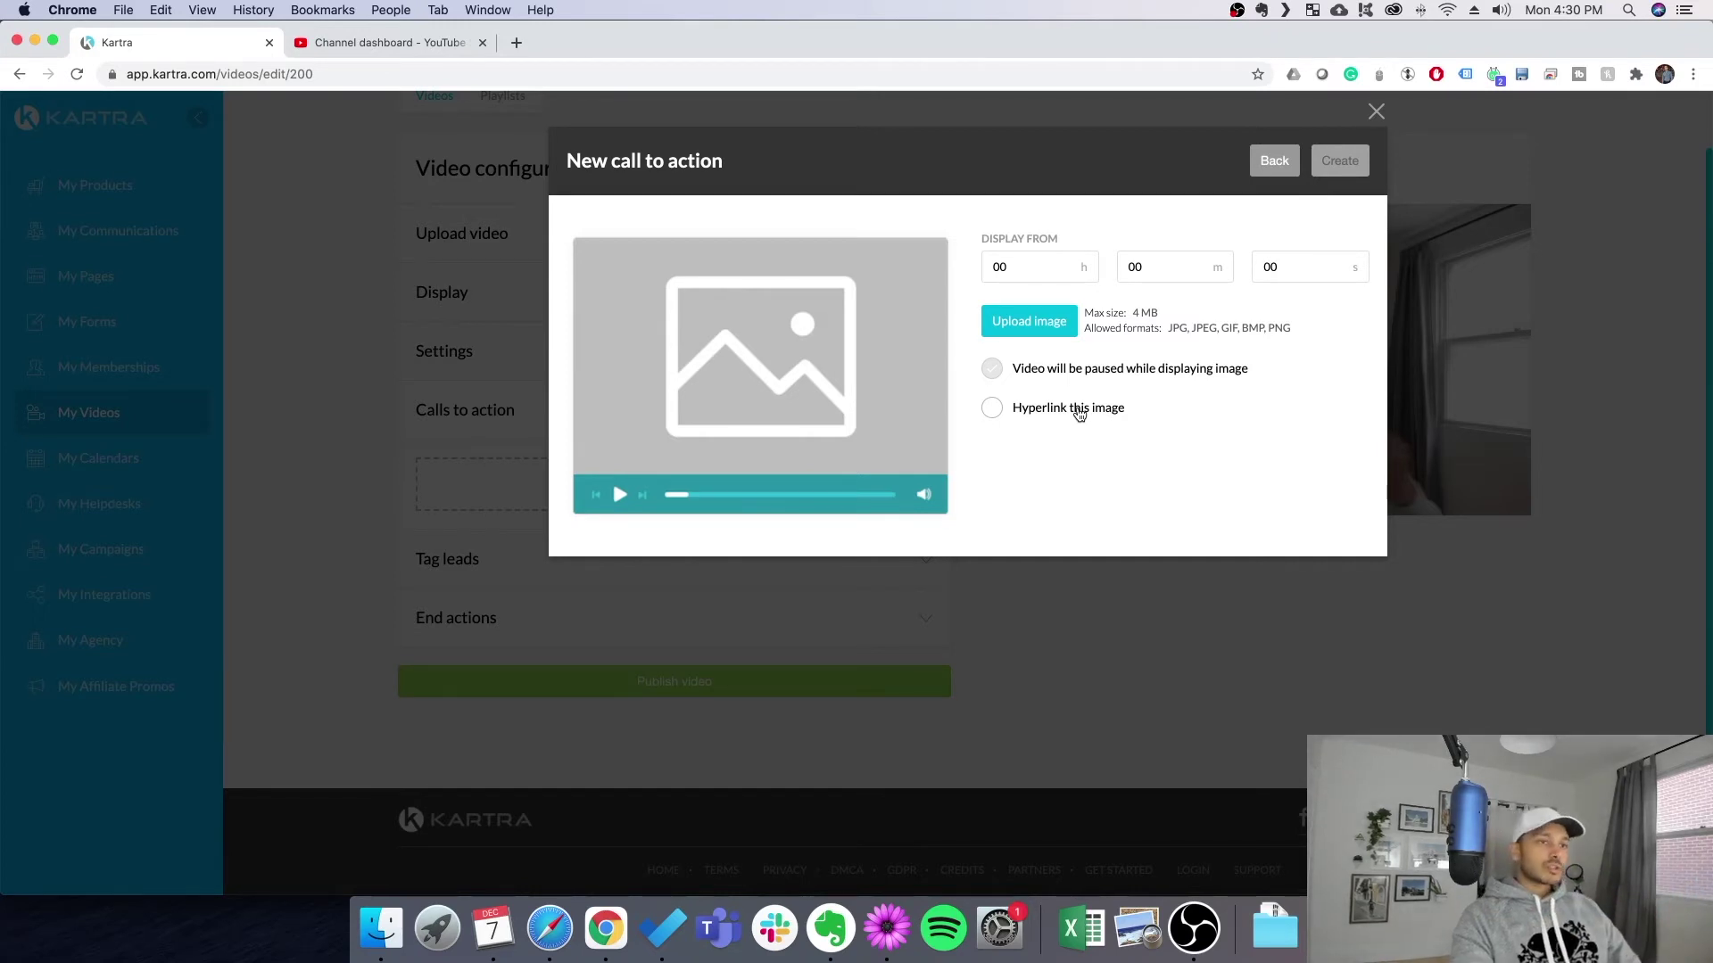
left_click(1274, 161)
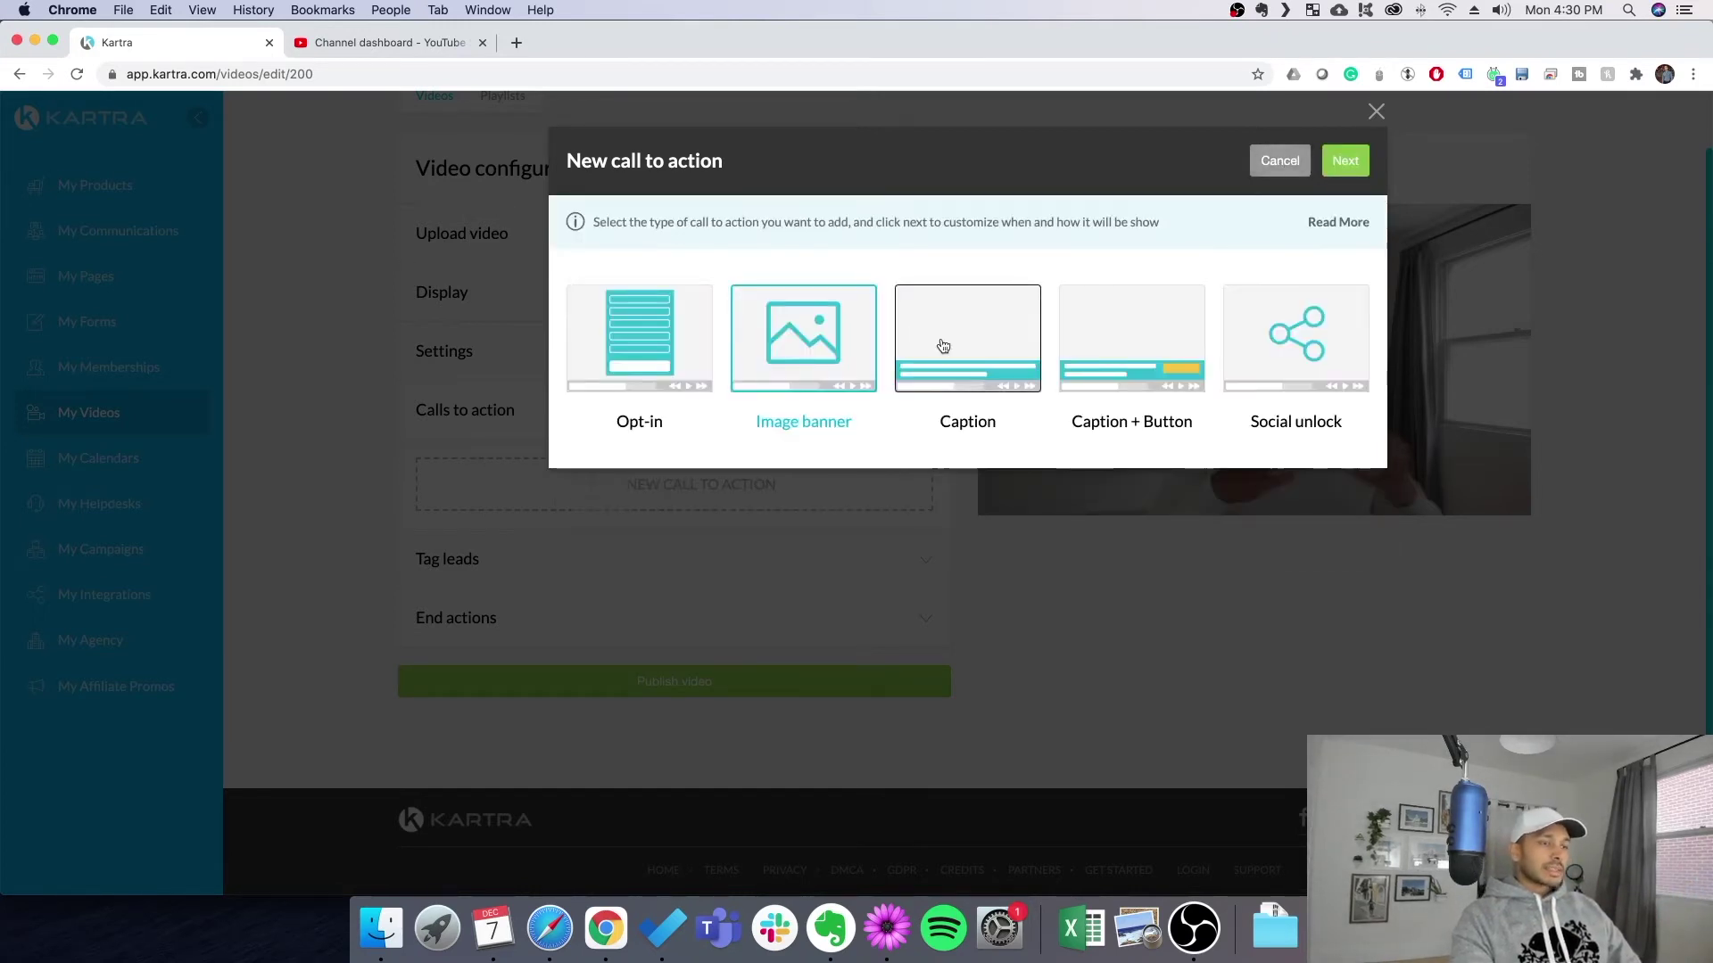
left_click(936, 377)
left_click(1346, 160)
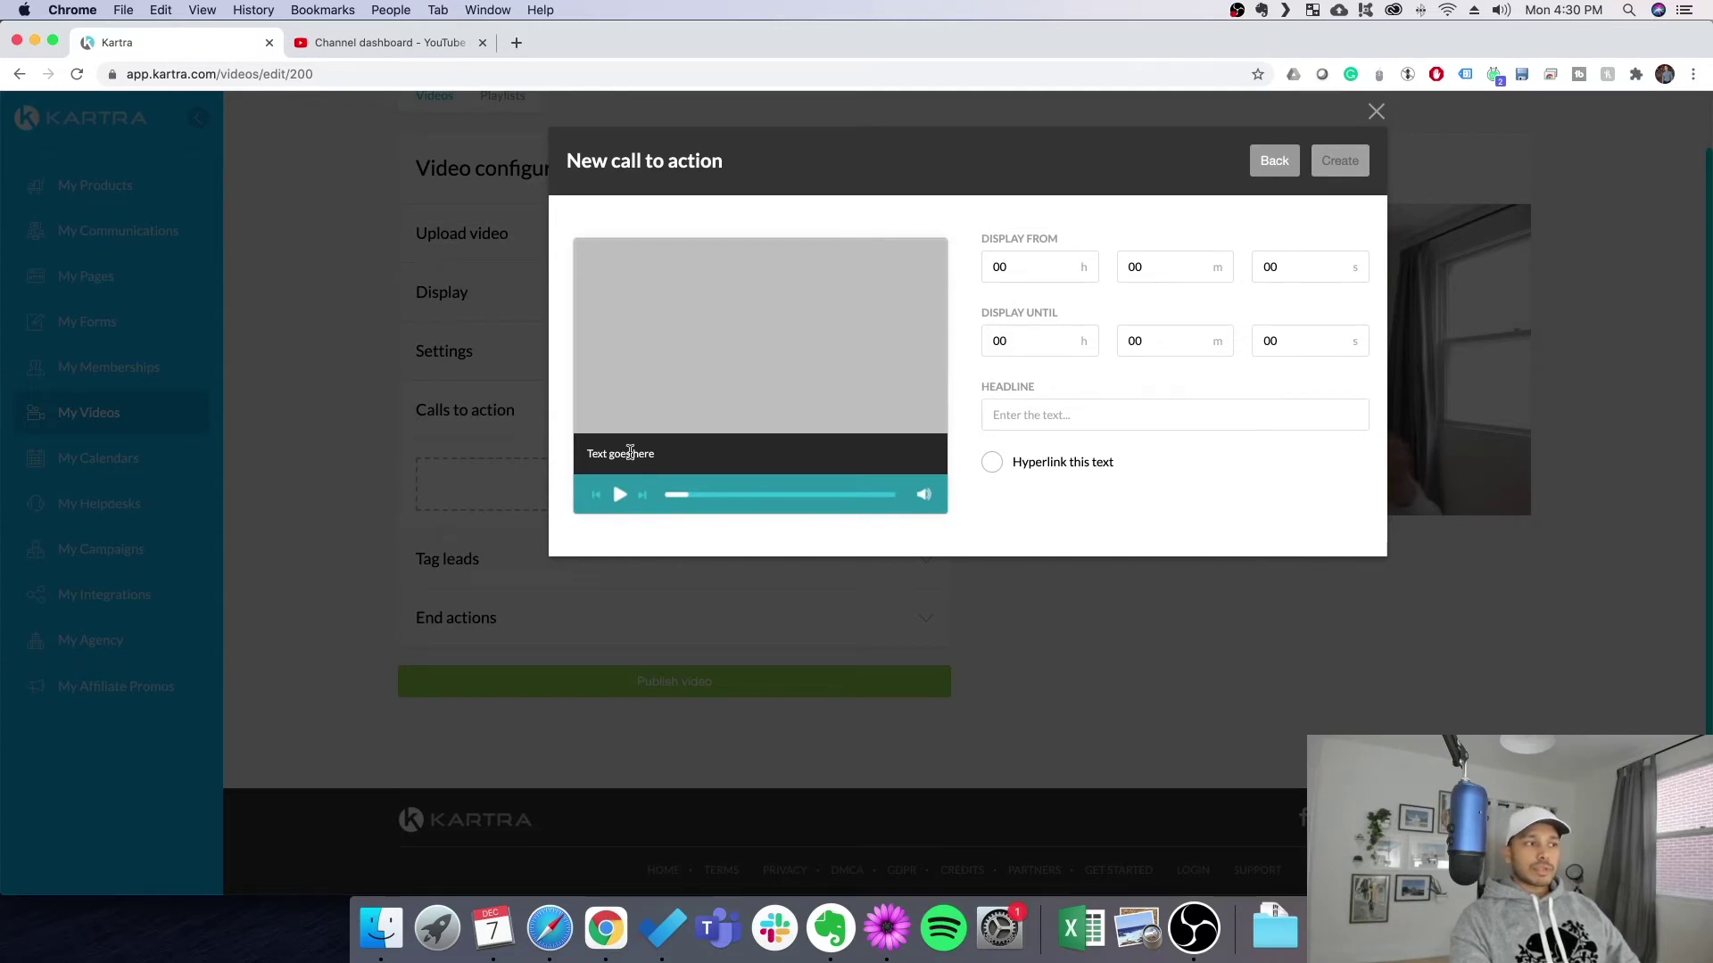
- Preview the Caption + Button and Social unlock settings, then return to the type chooser
left_click(1274, 160)
left_click(1133, 339)
left_click(1345, 160)
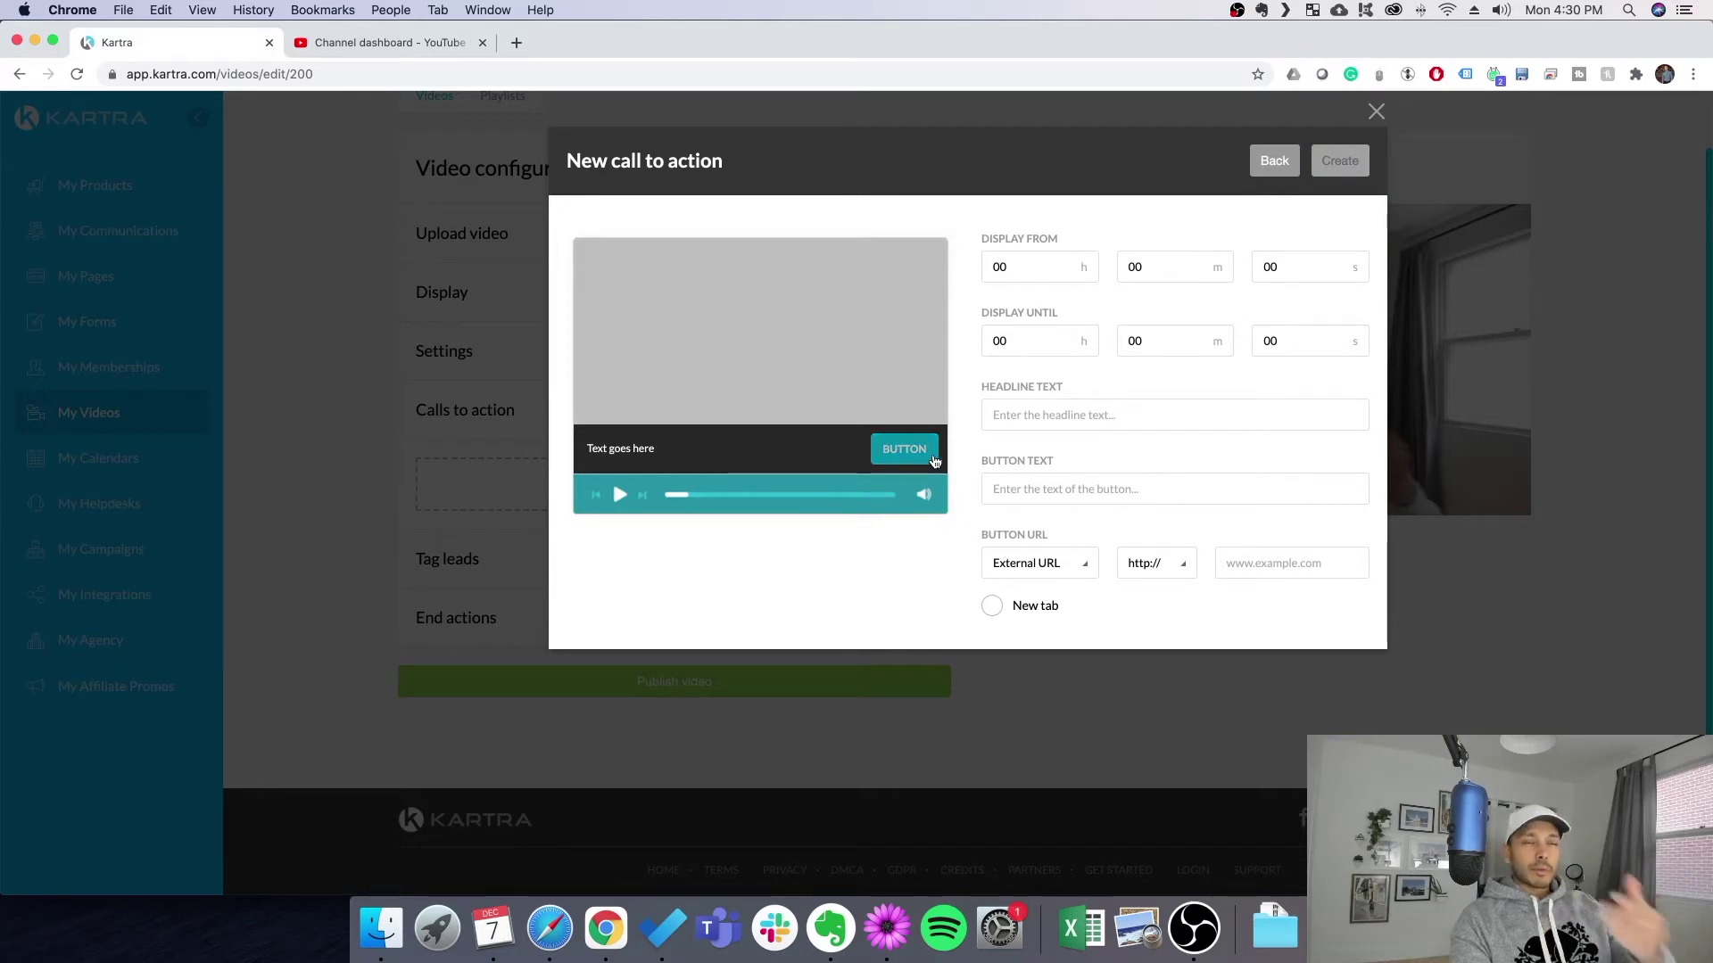
left_click(1274, 160)
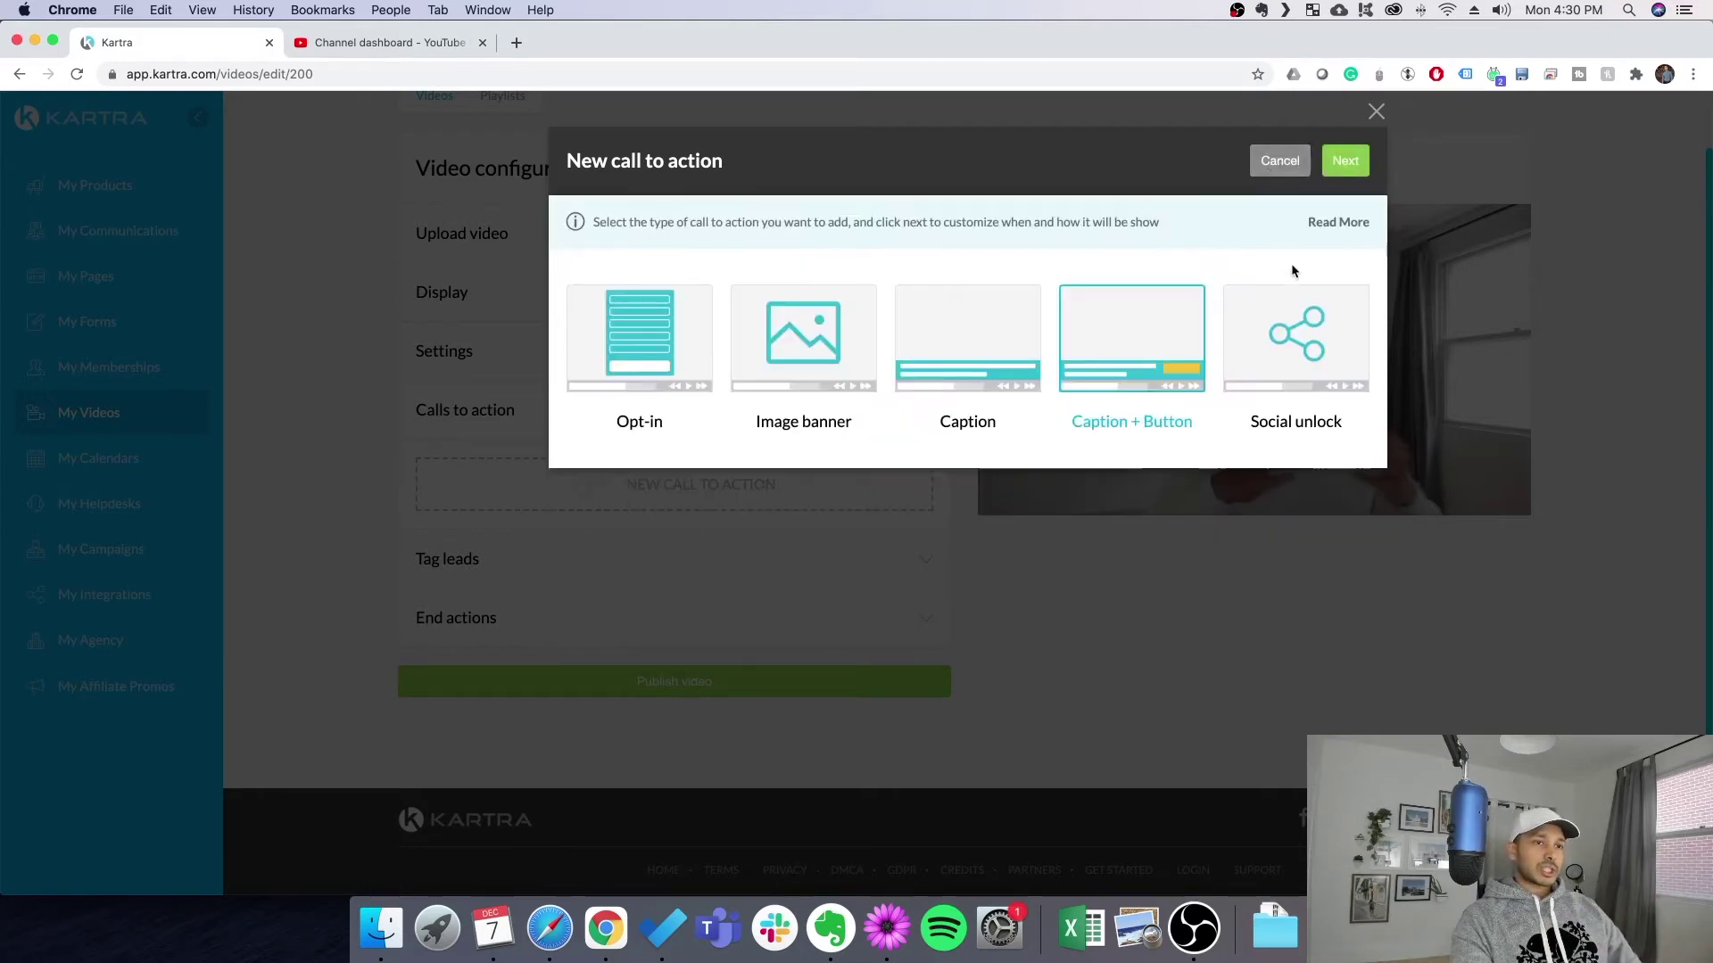
left_click(1312, 351)
left_click(1345, 161)
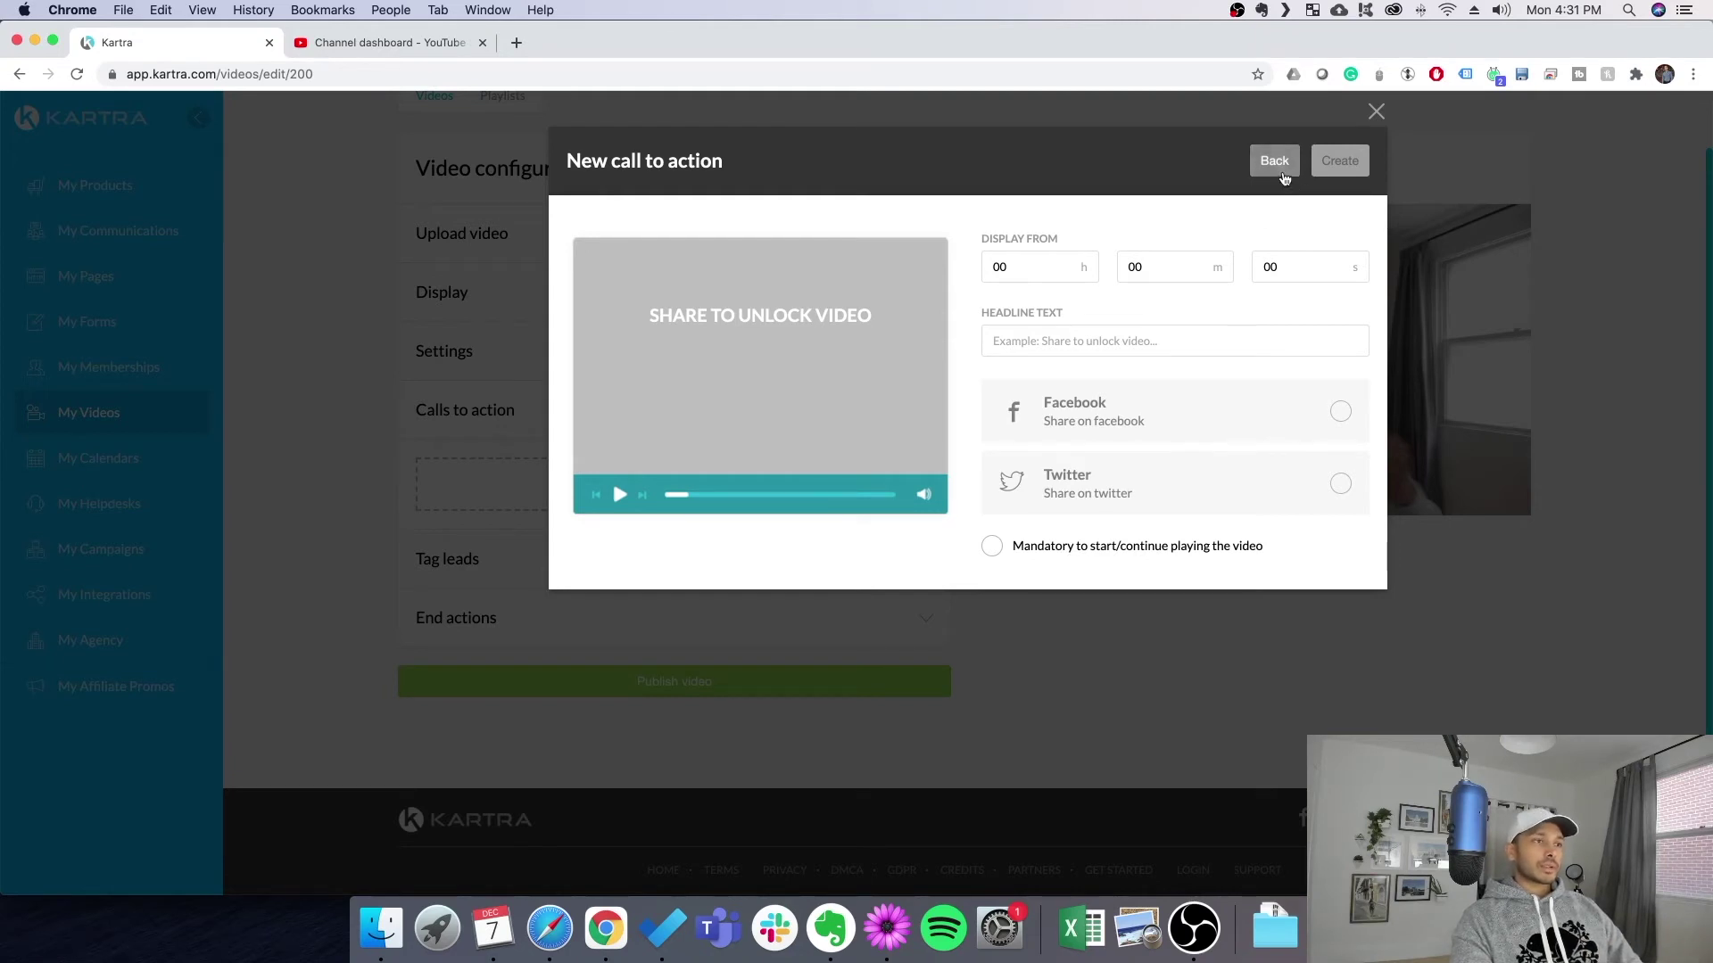
left_click(1285, 171)
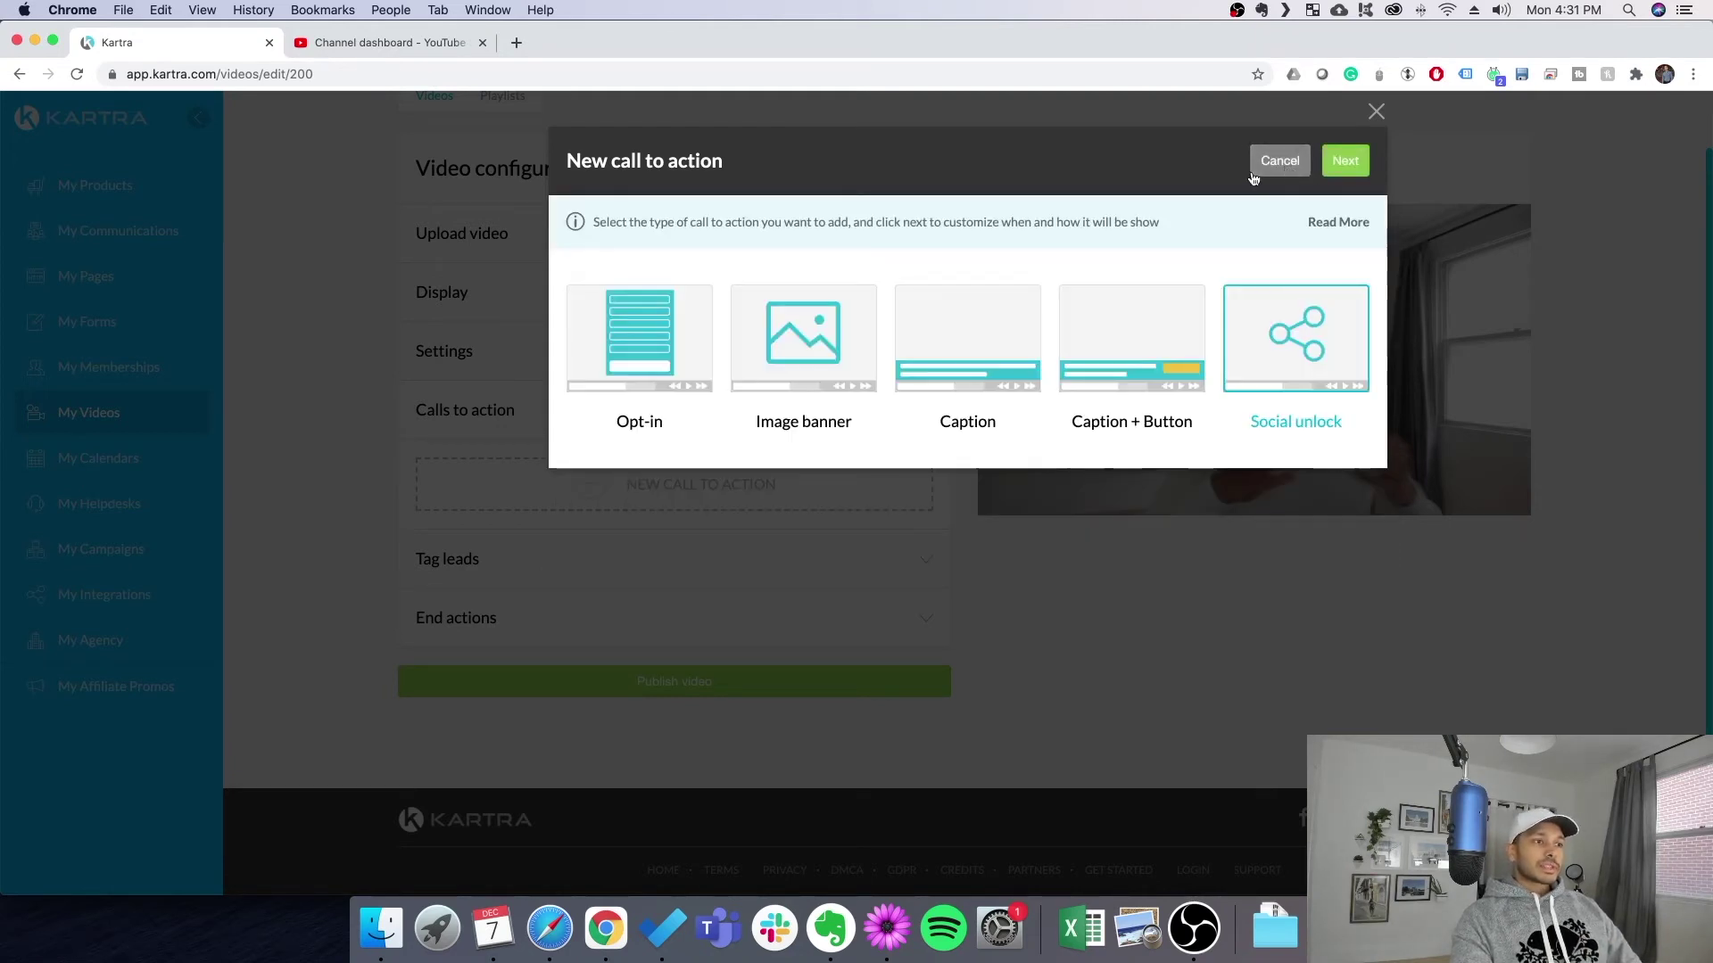
- Create the sfsdfs opt-in call to action, preview it playing, and expand Tag leads
left_click(639, 343)
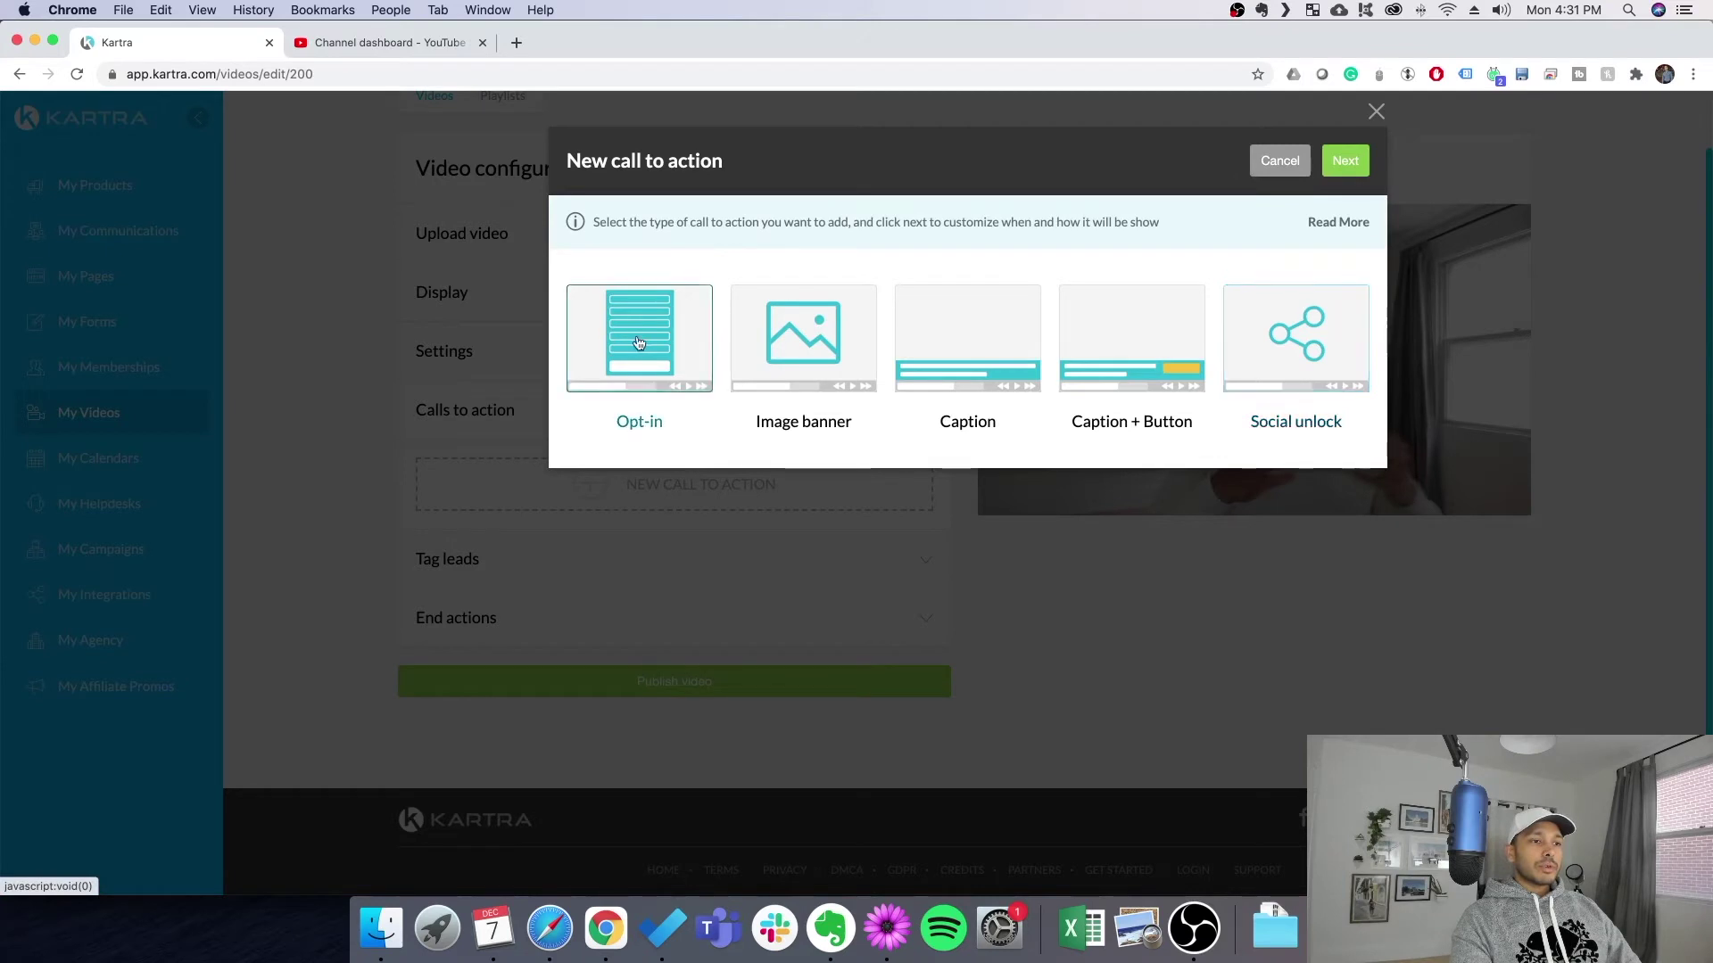
left_click(1337, 171)
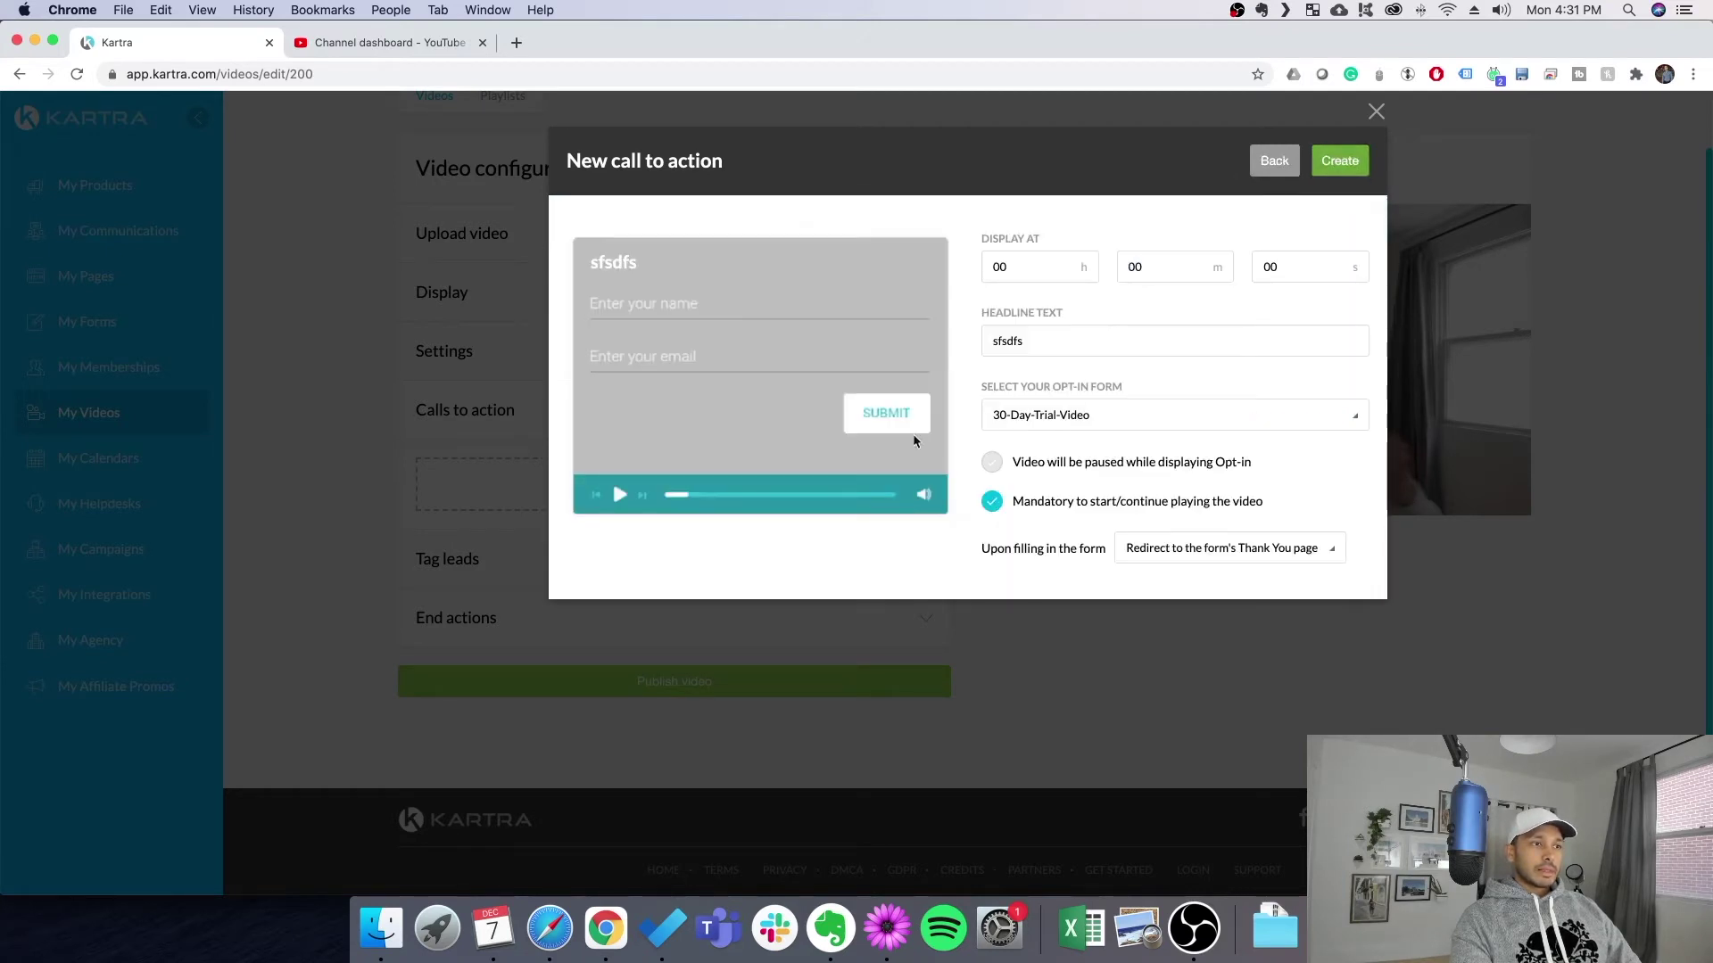
left_click(1036, 340)
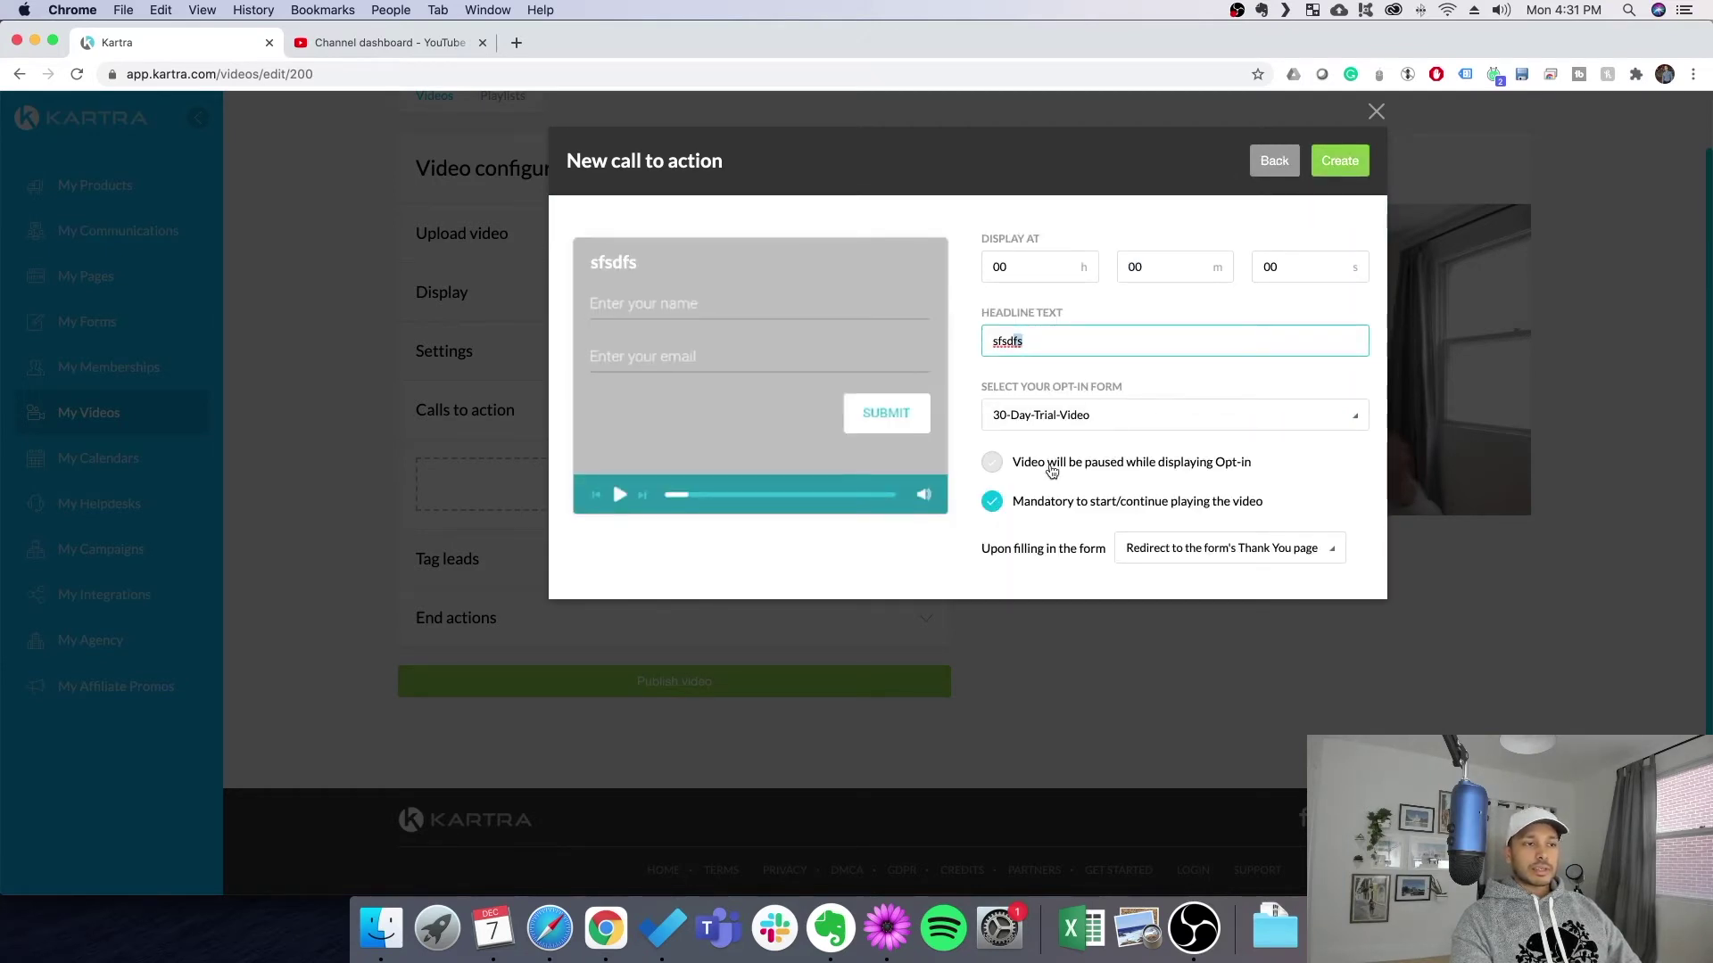
left_click(1341, 161)
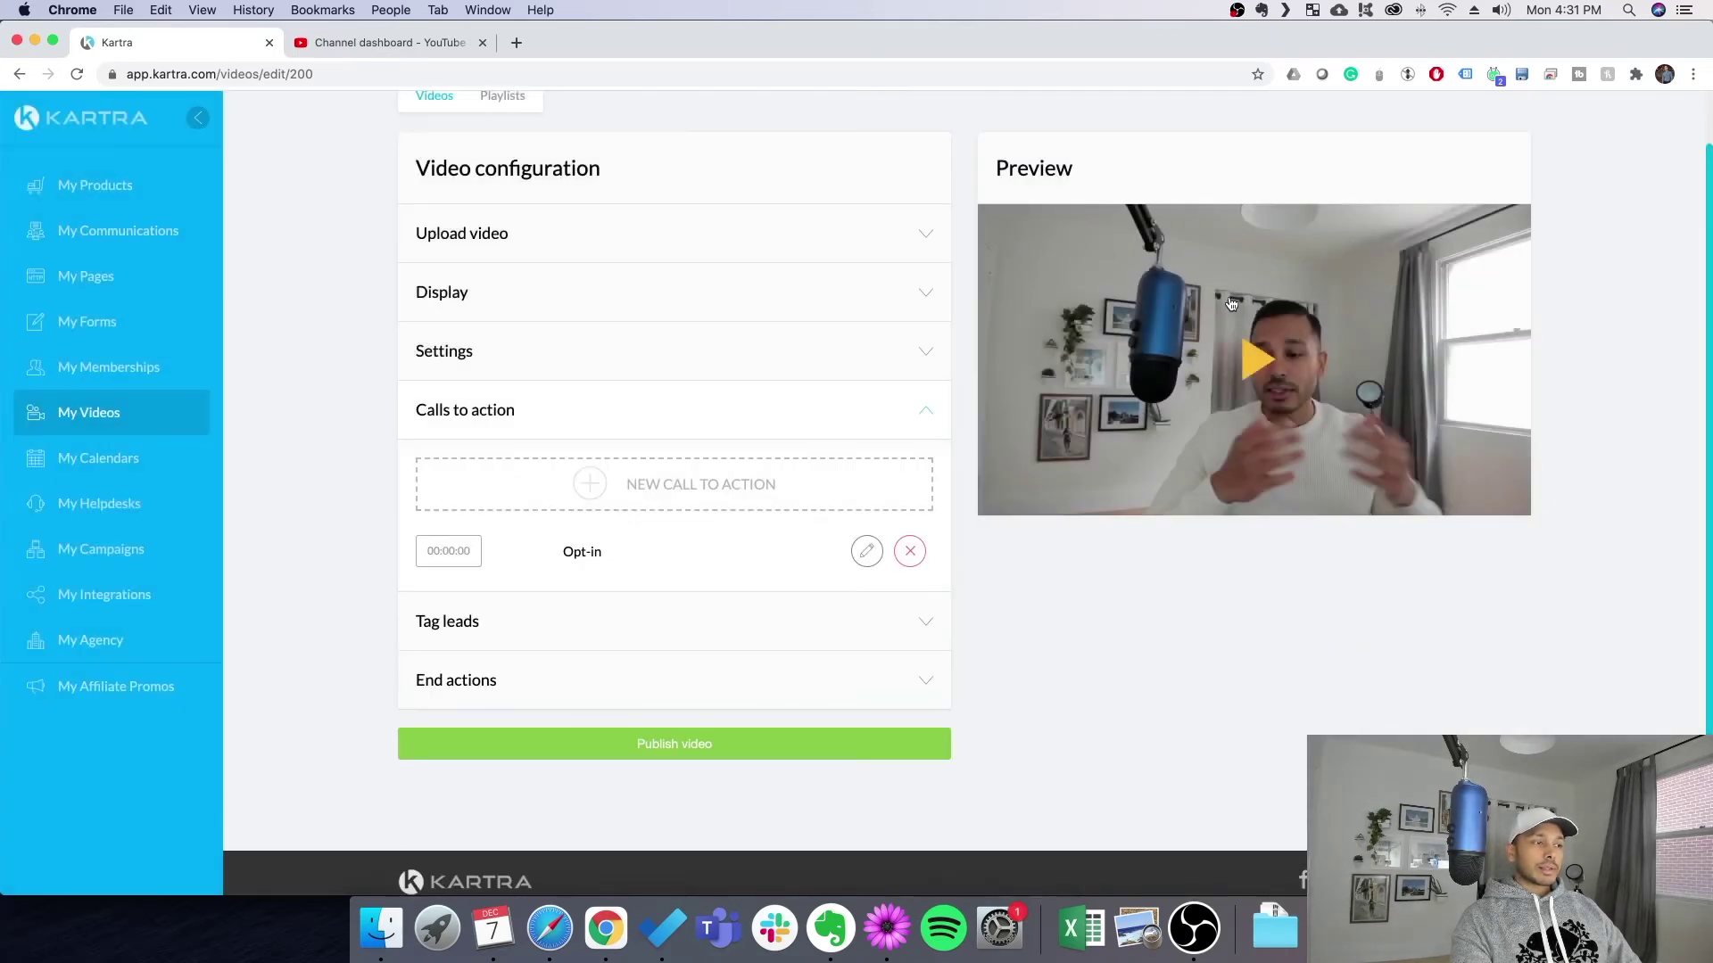
left_click(1240, 360)
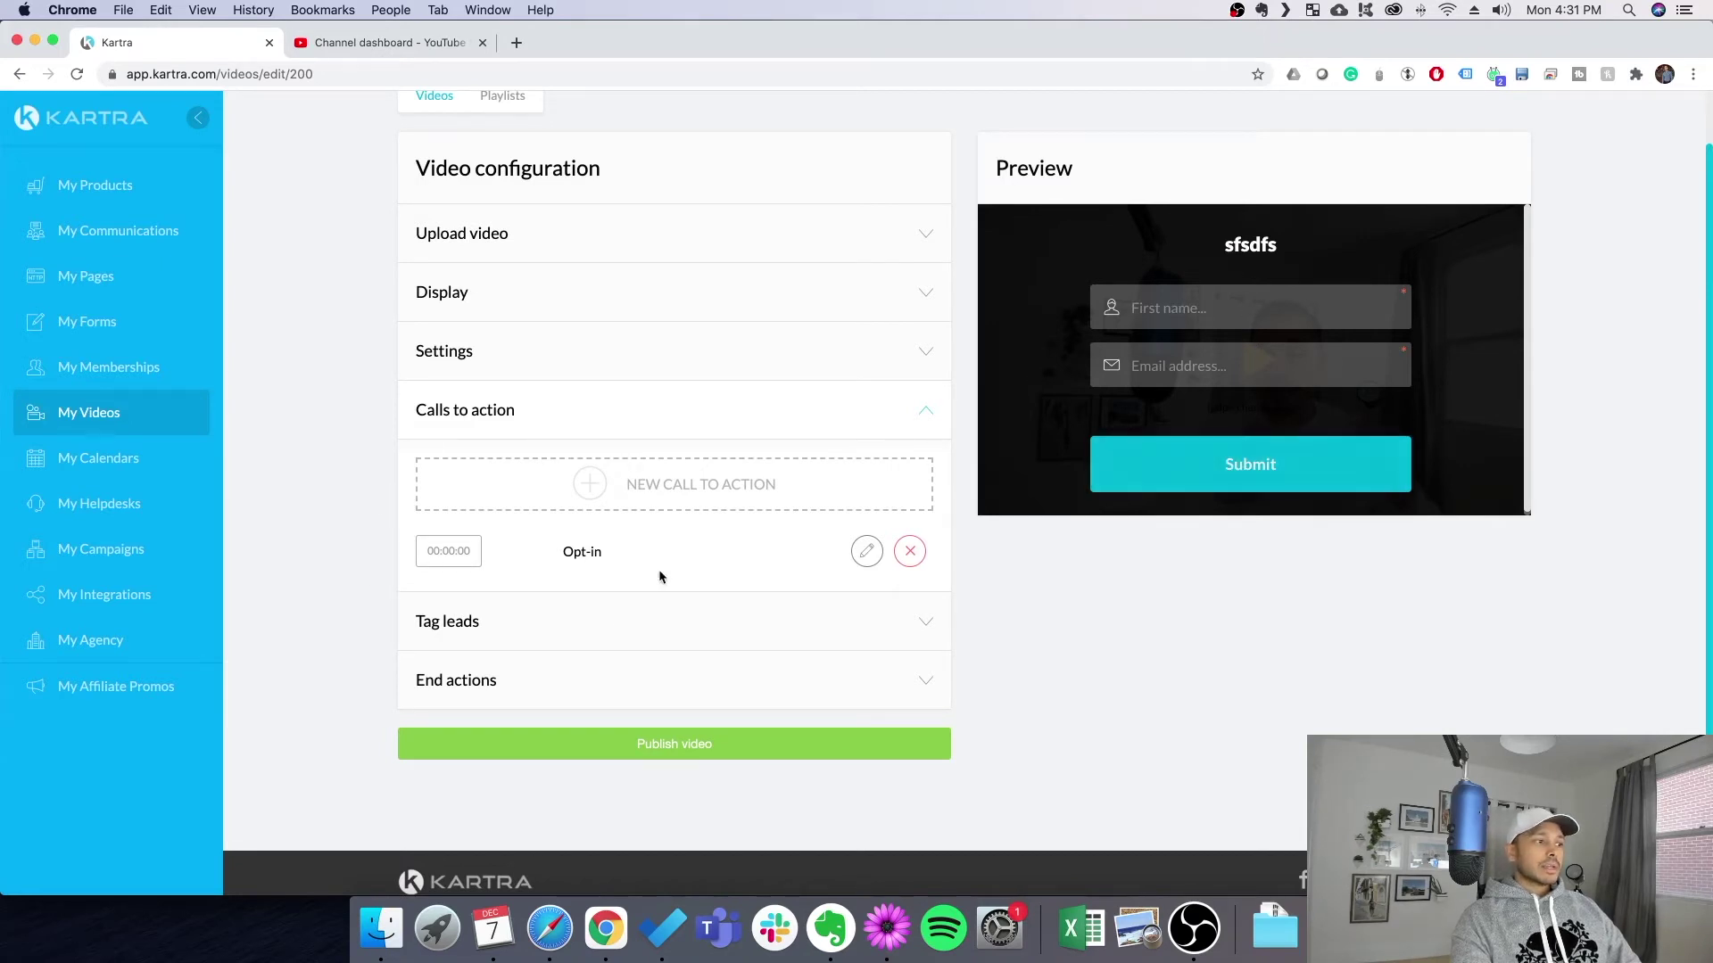
left_click(920, 623)
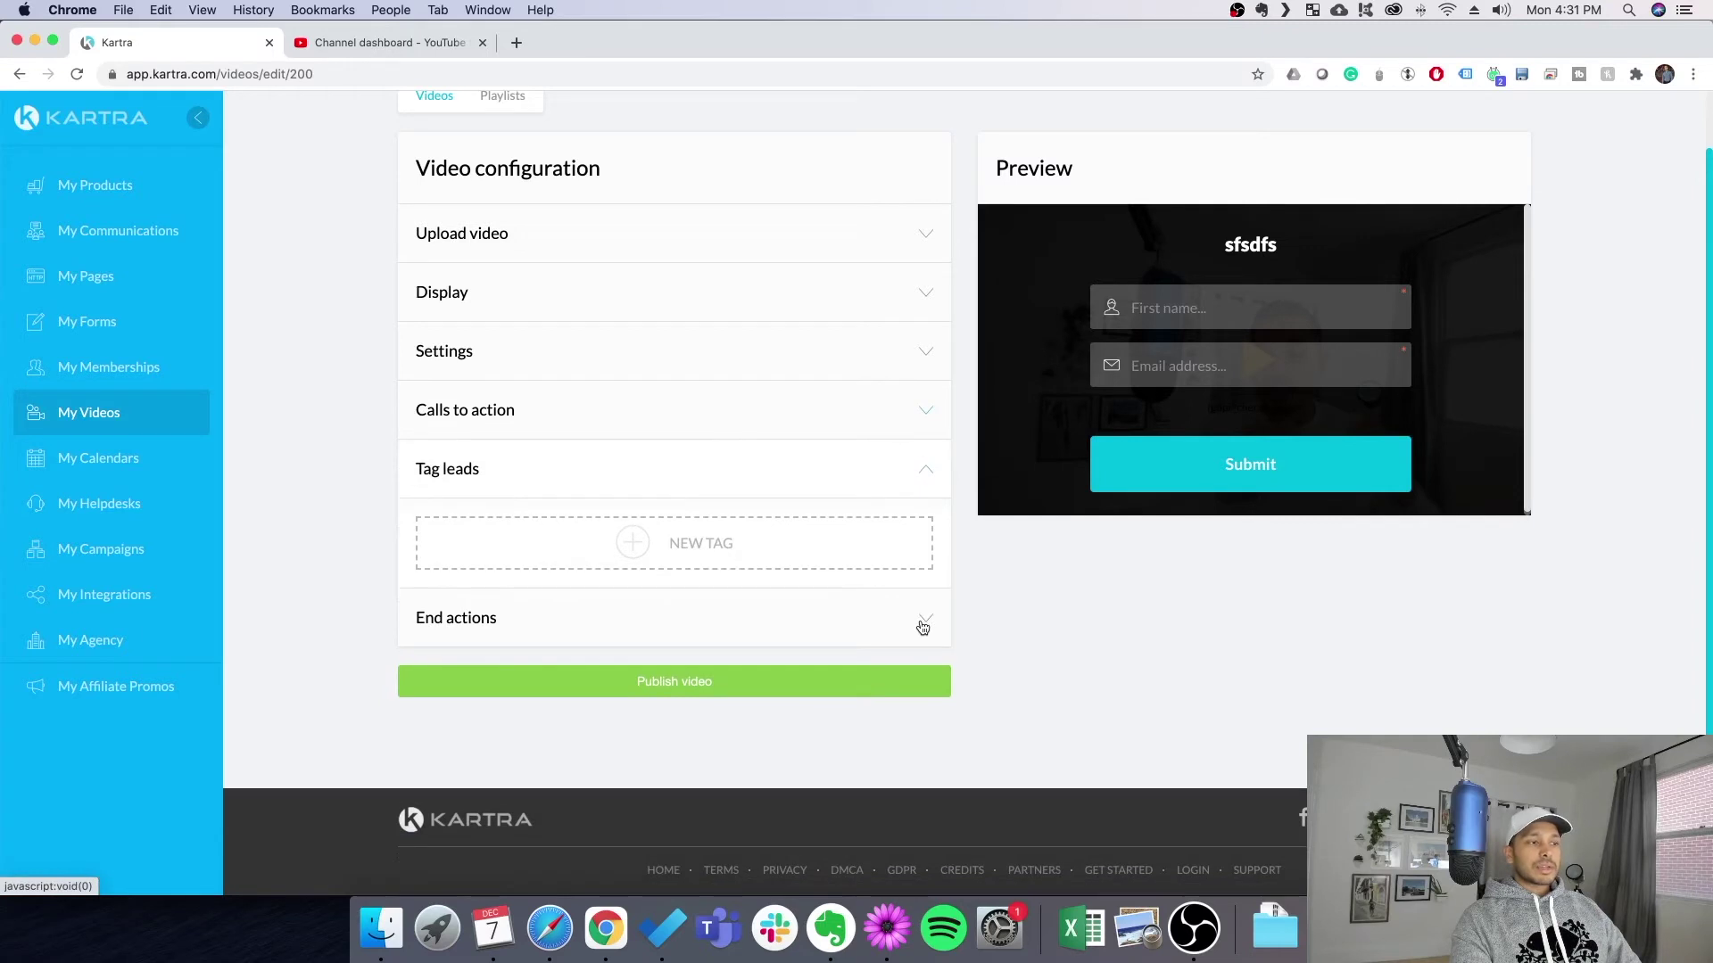
- Start a new tag and explore the timed and Opt-in call-to-action trigger options
left_click(670, 546)
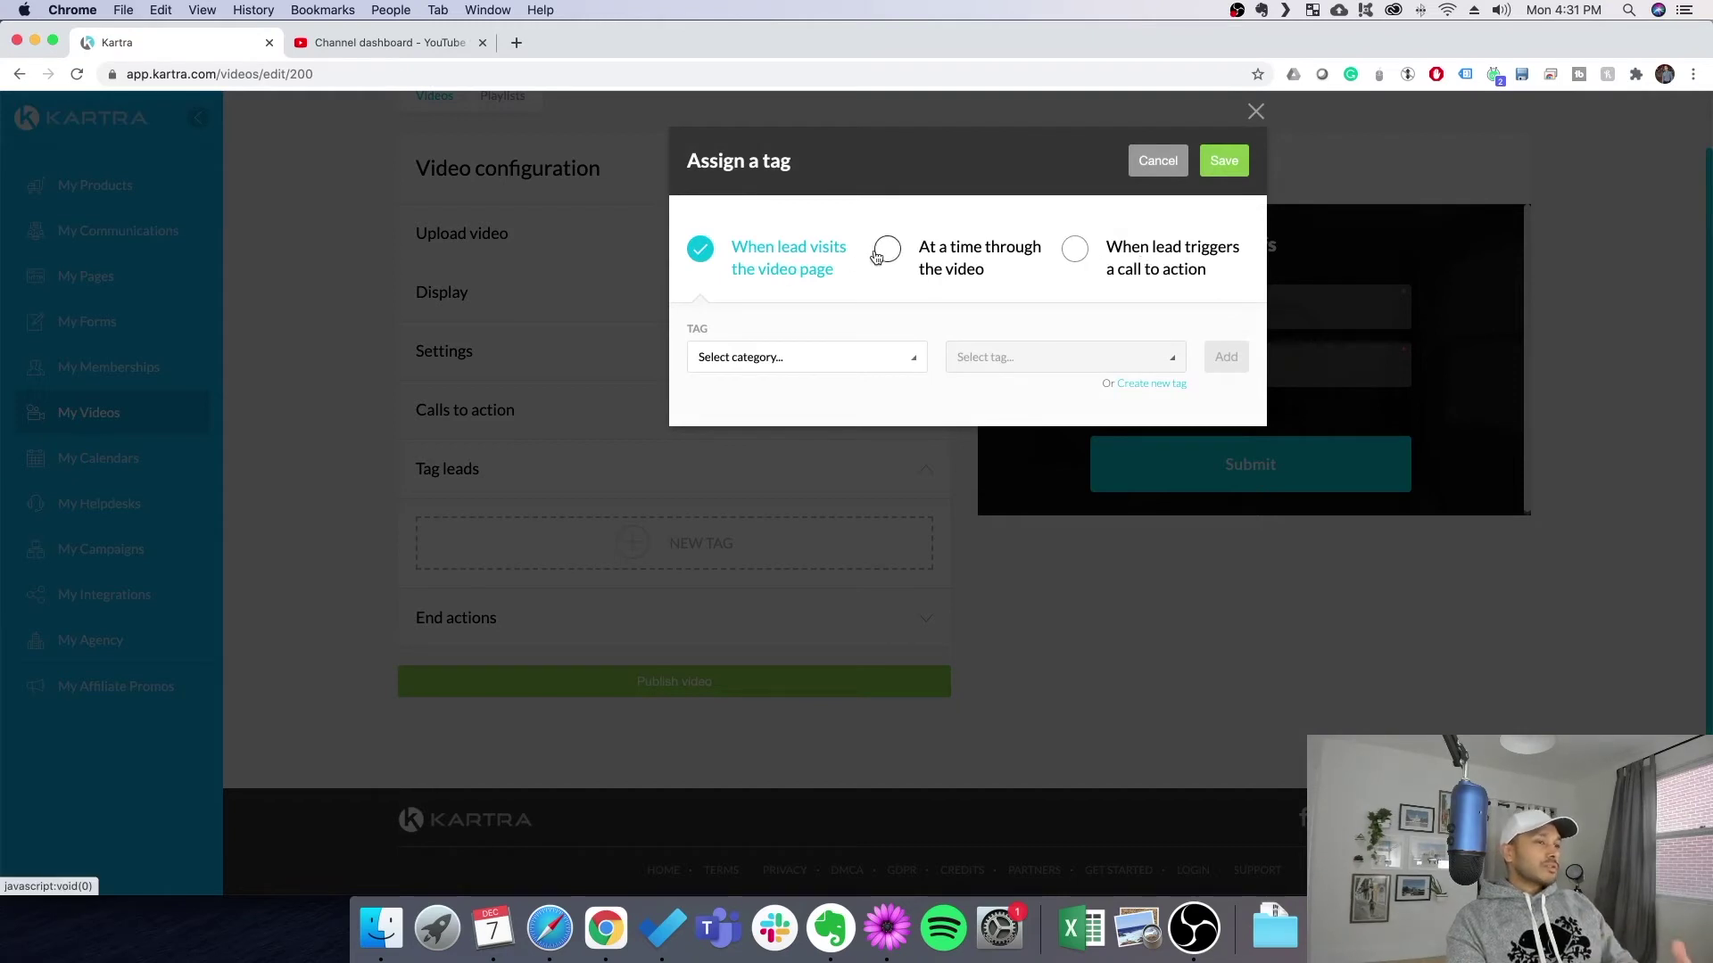
left_click(776, 357)
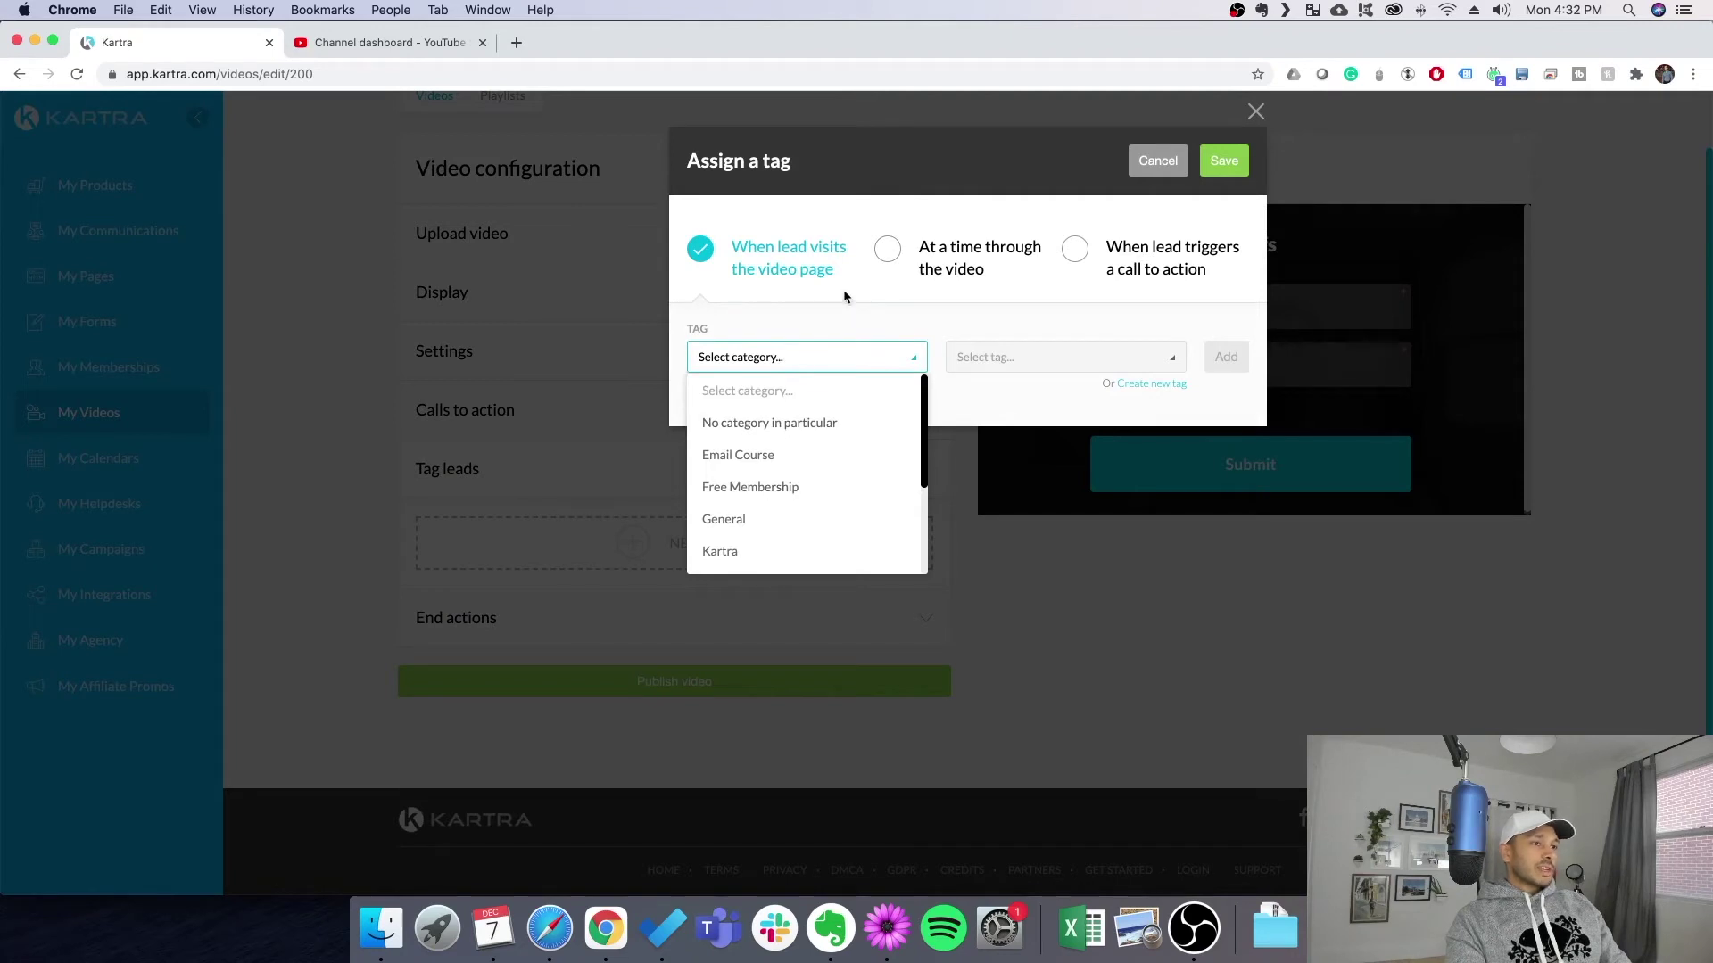
left_click(883, 278)
left_click(951, 254)
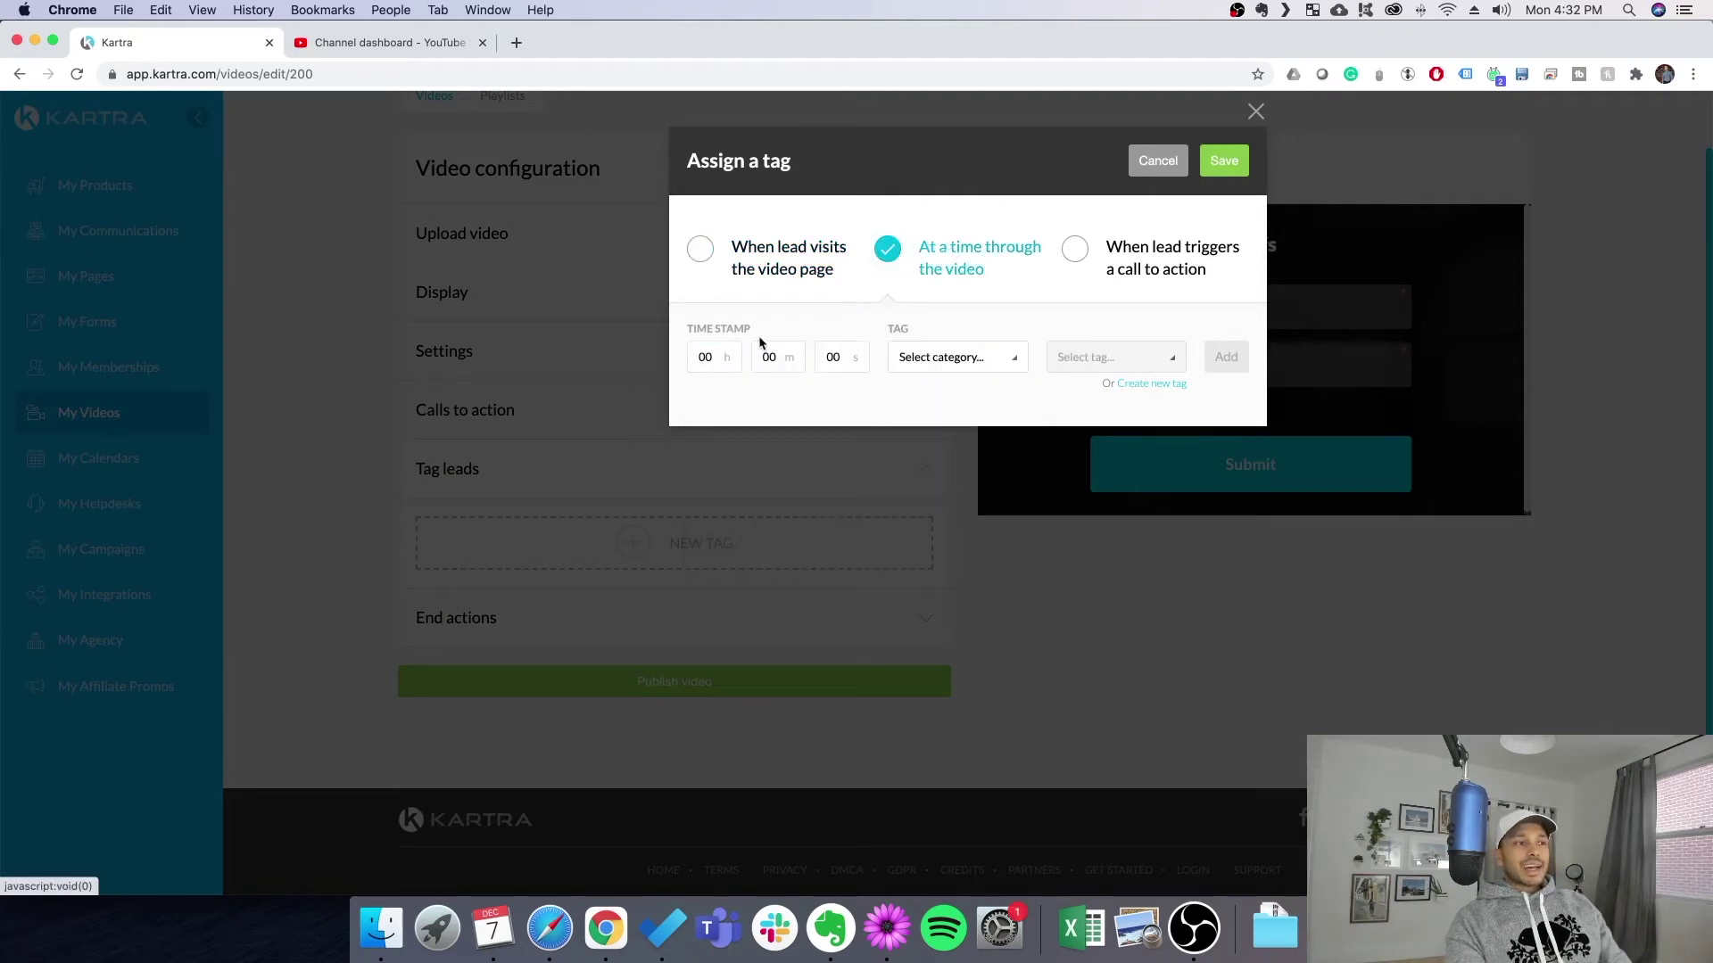
left_click(932, 359)
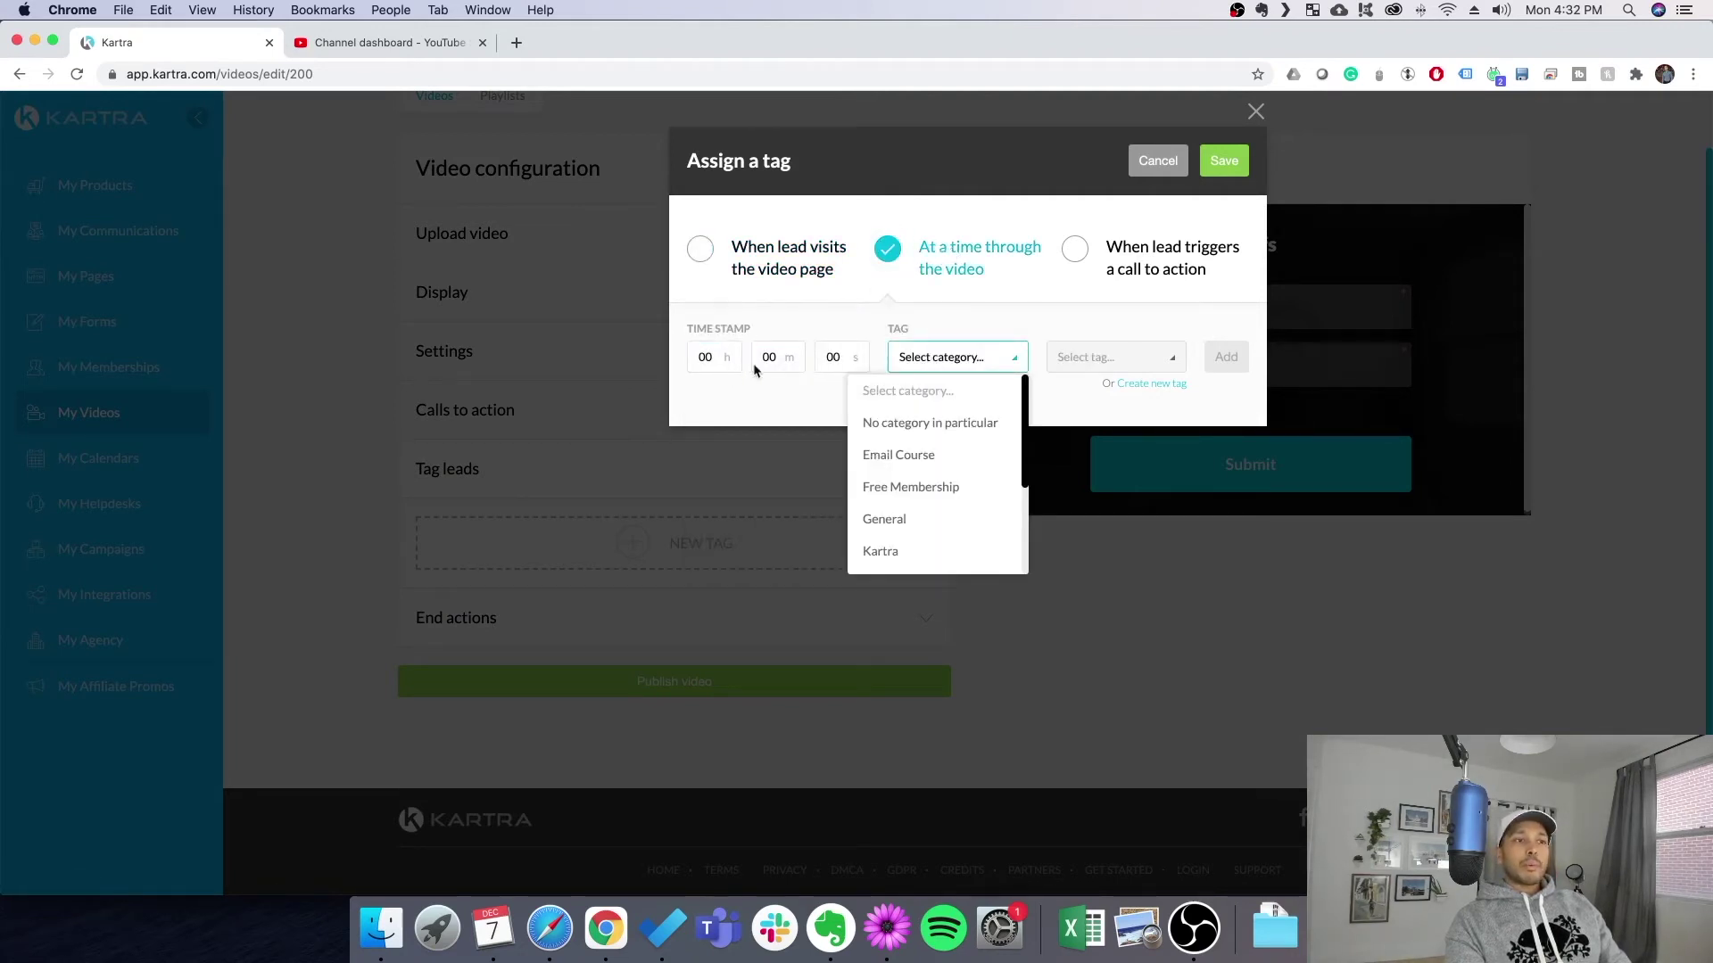
left_click(1163, 260)
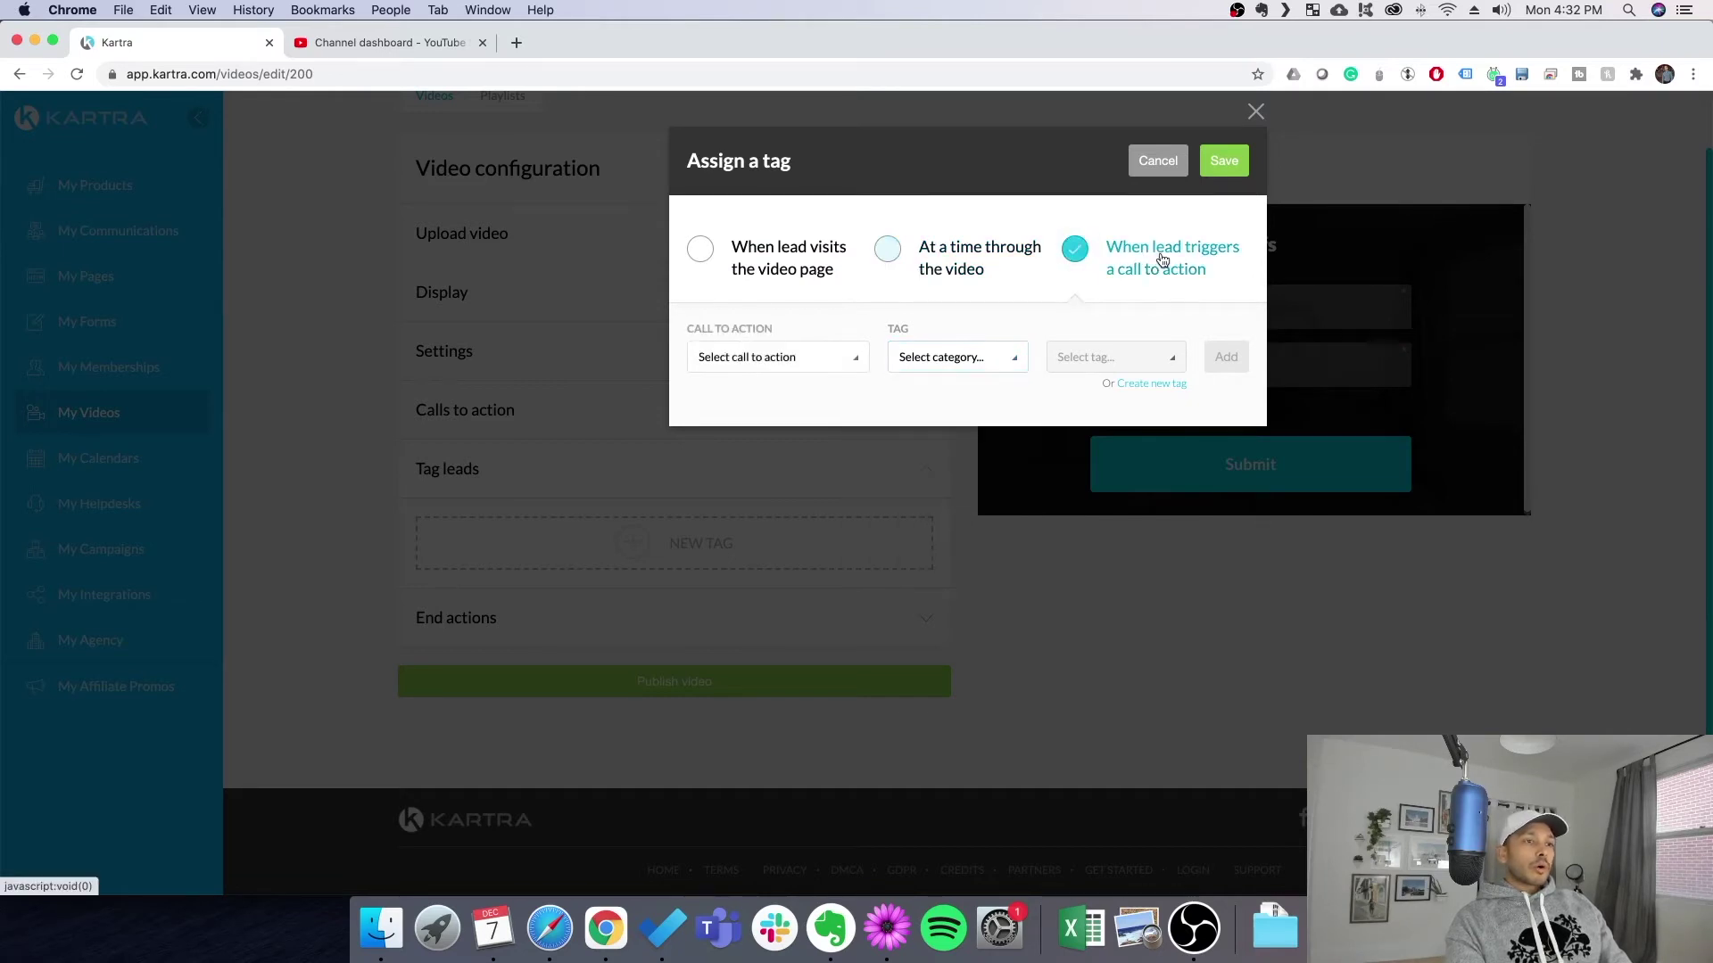
left_click(785, 360)
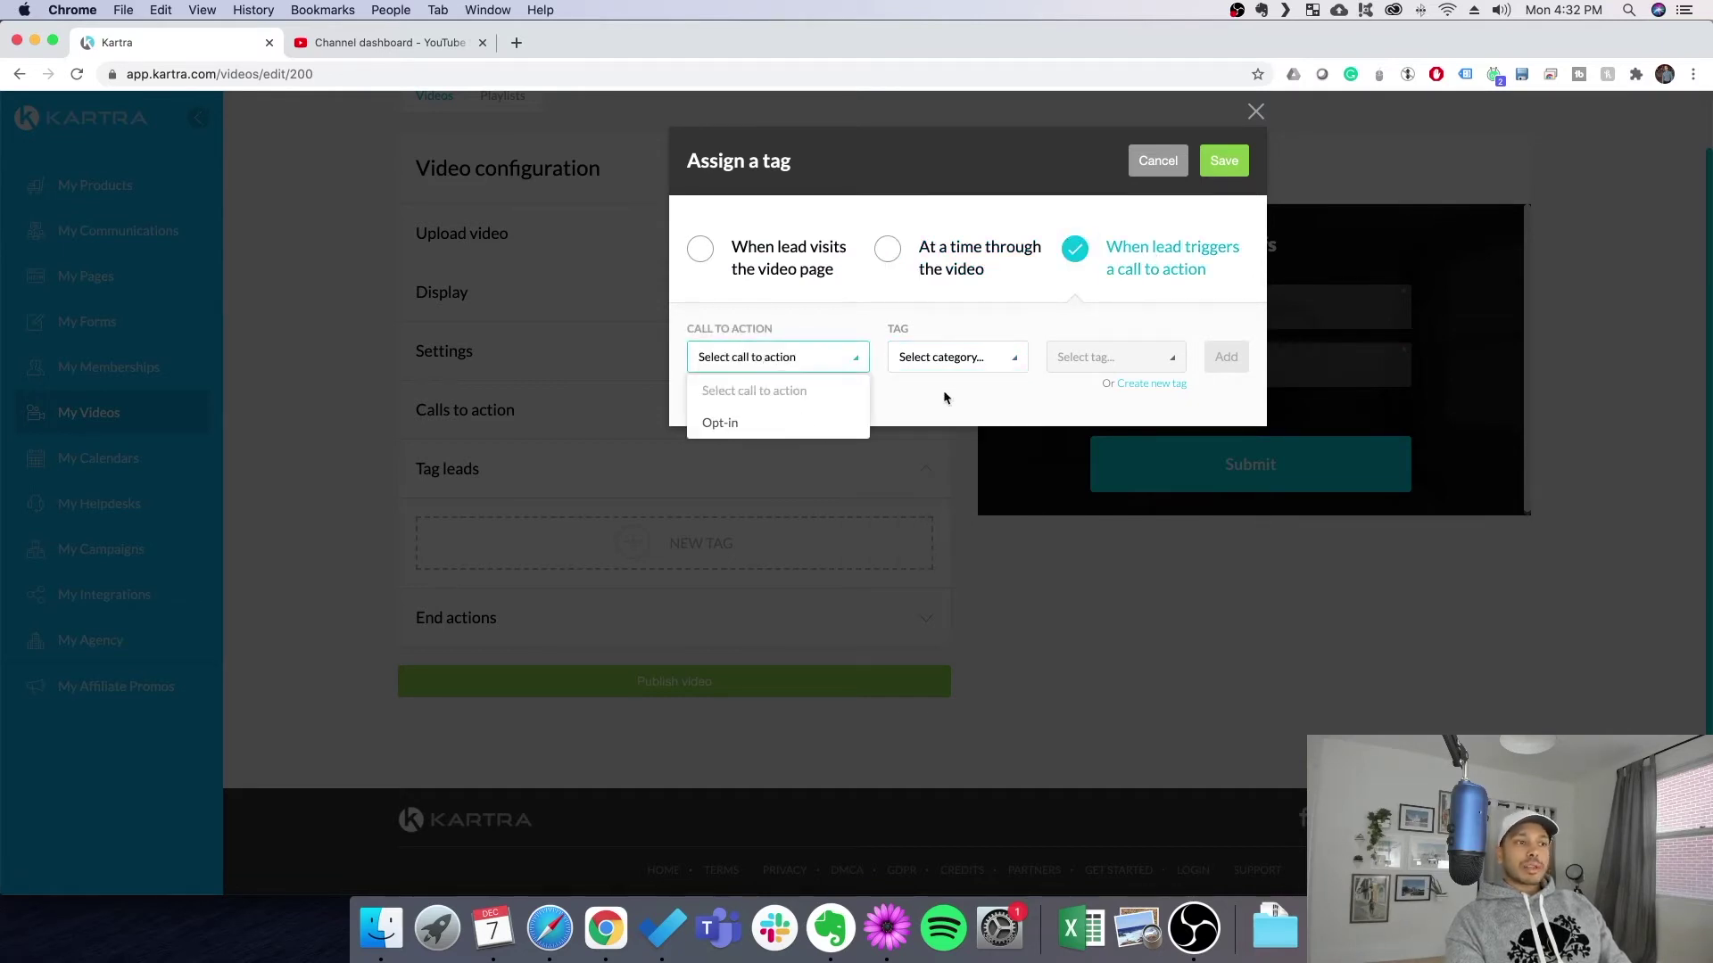
left_click(838, 423)
left_click(984, 365)
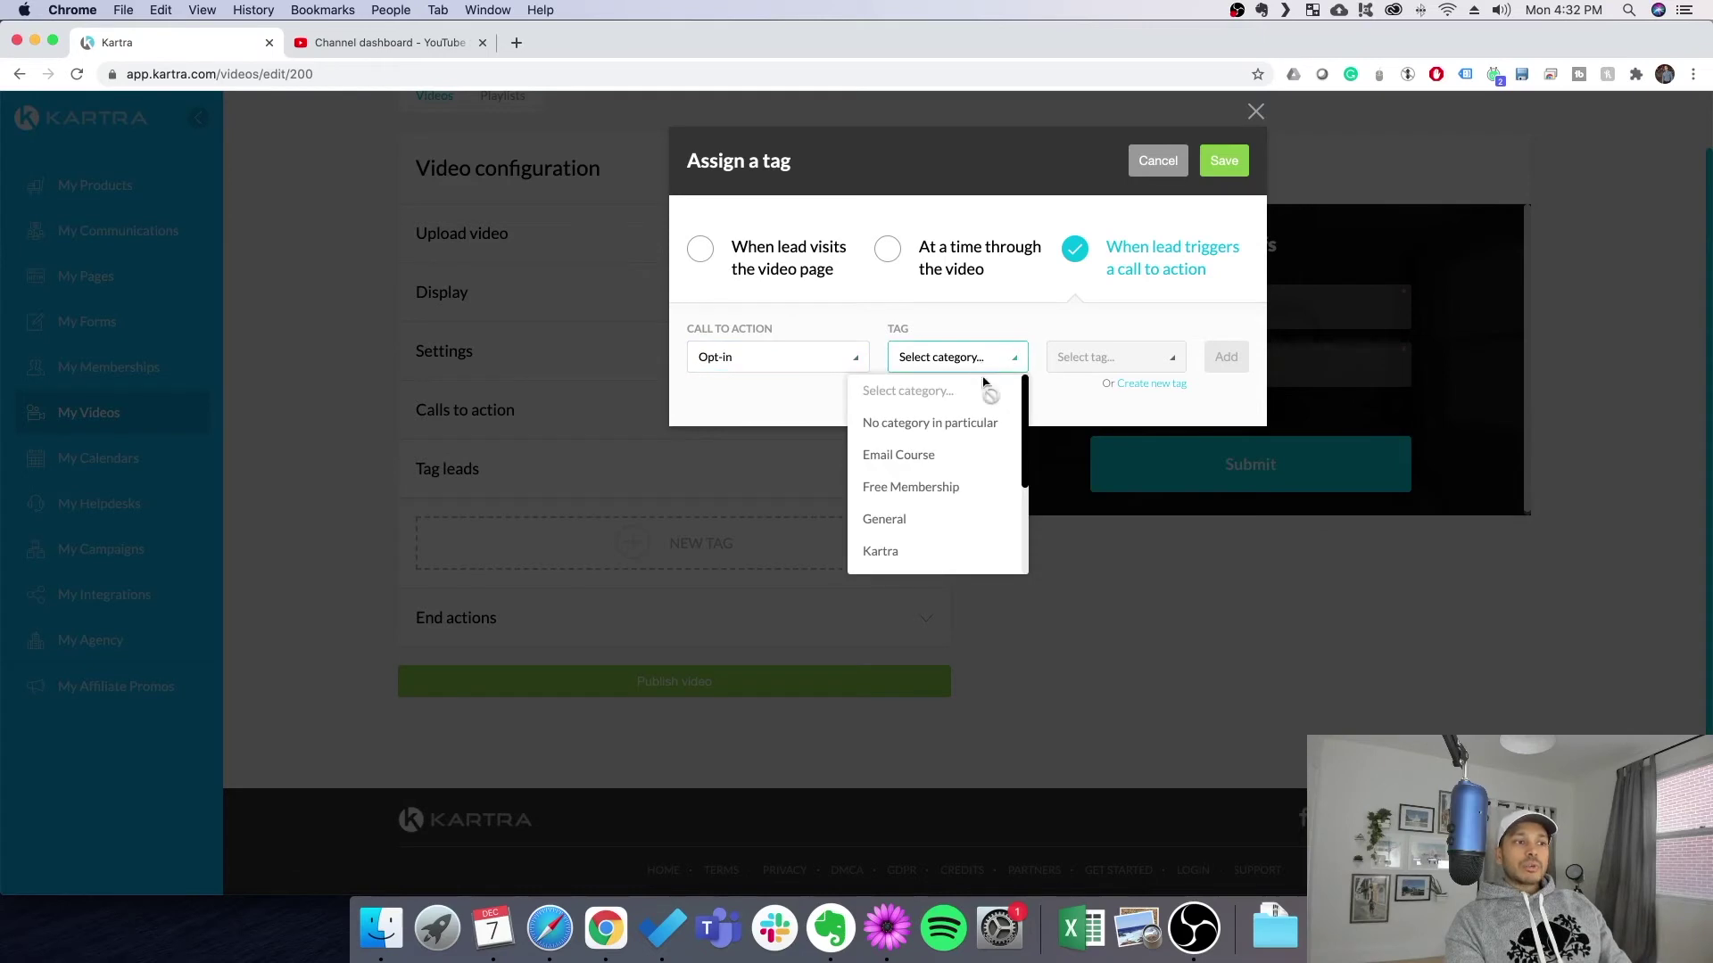
left_click(1095, 393)
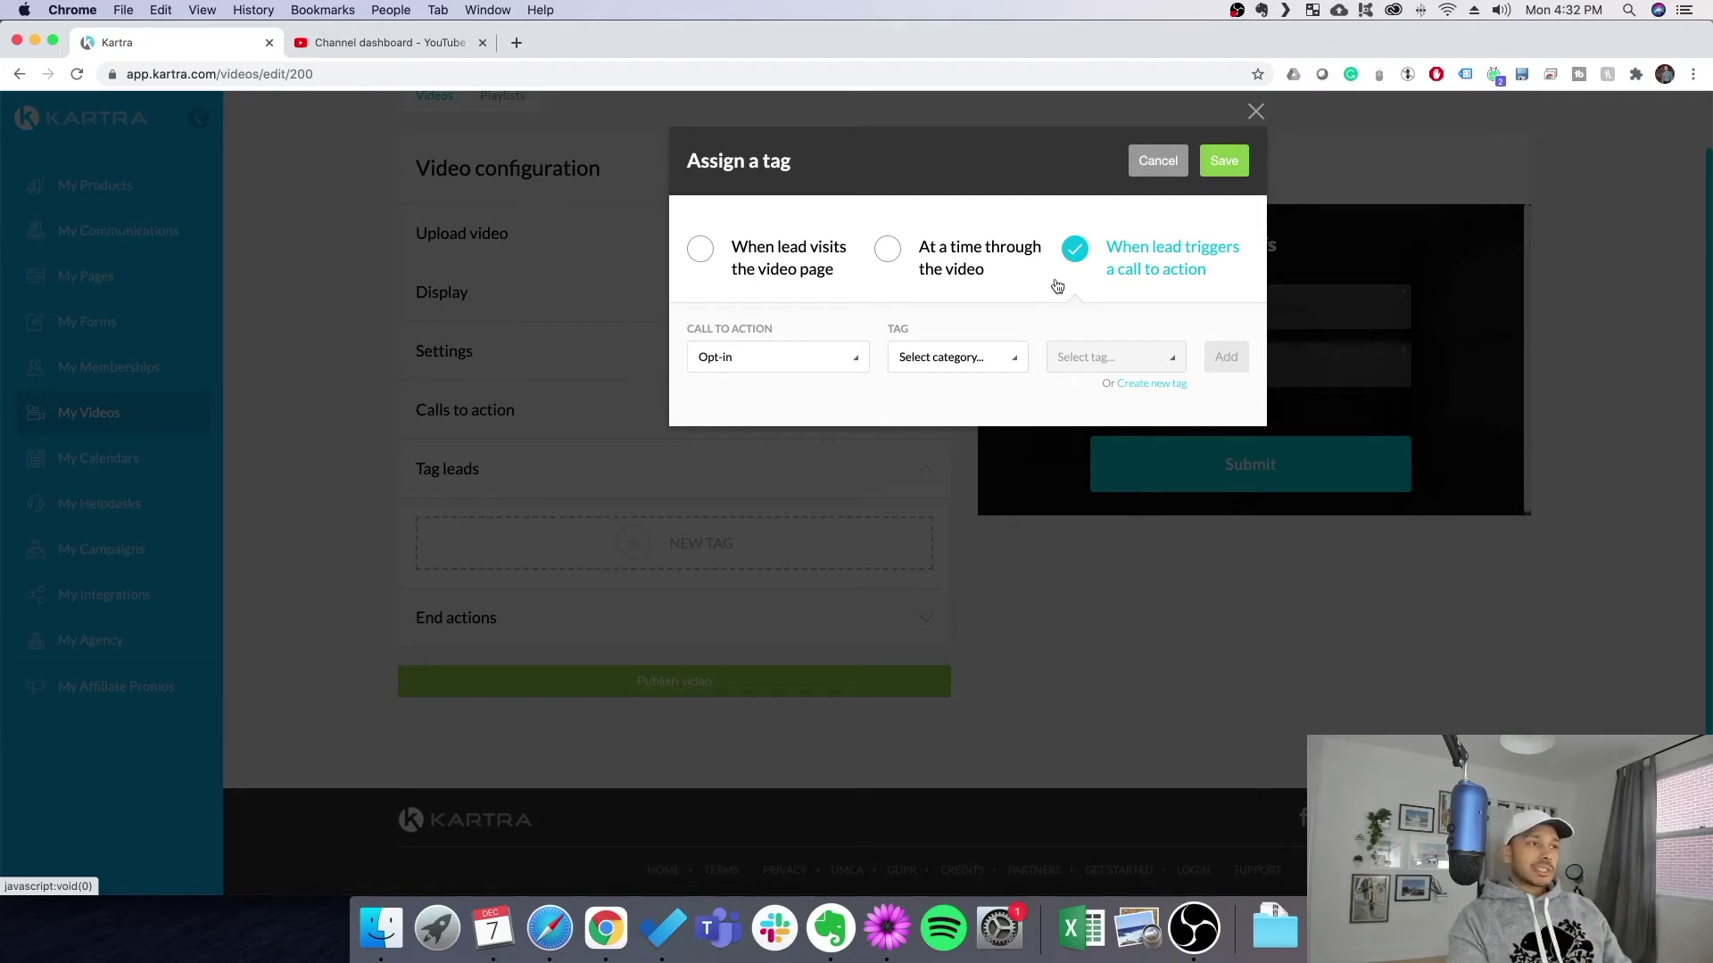
- Set the tag to fire at 00:00:30 with 'No category in particular'
left_click(953, 271)
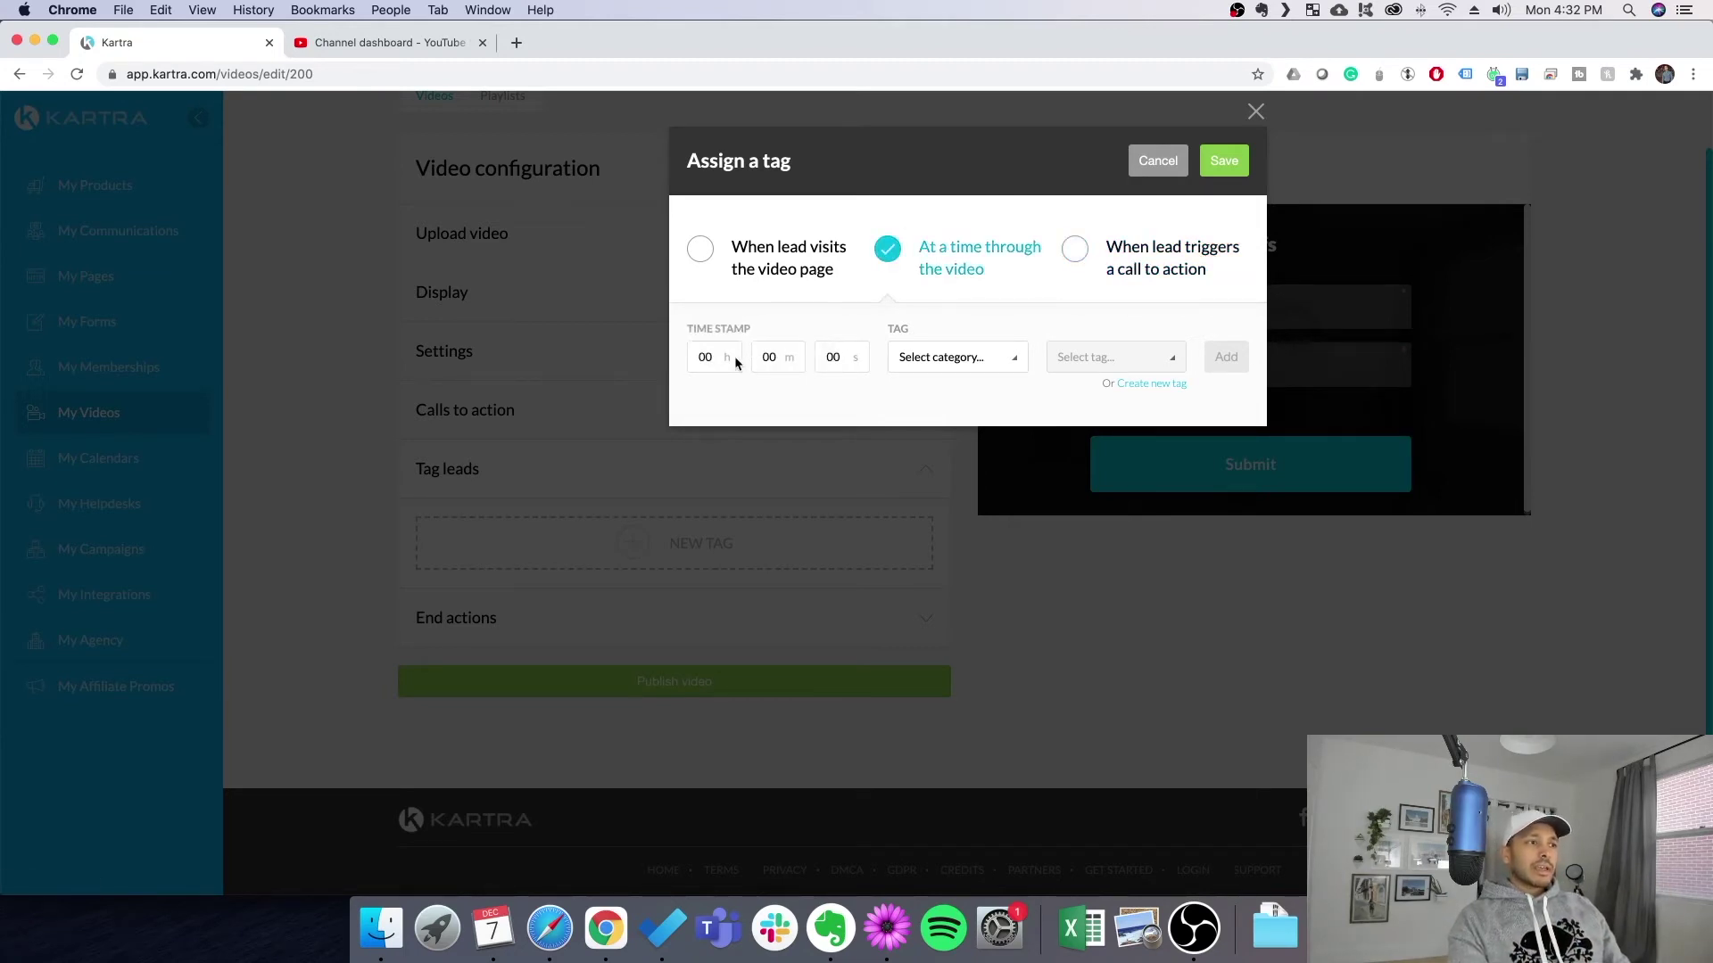
left_click(834, 357)
type("3")
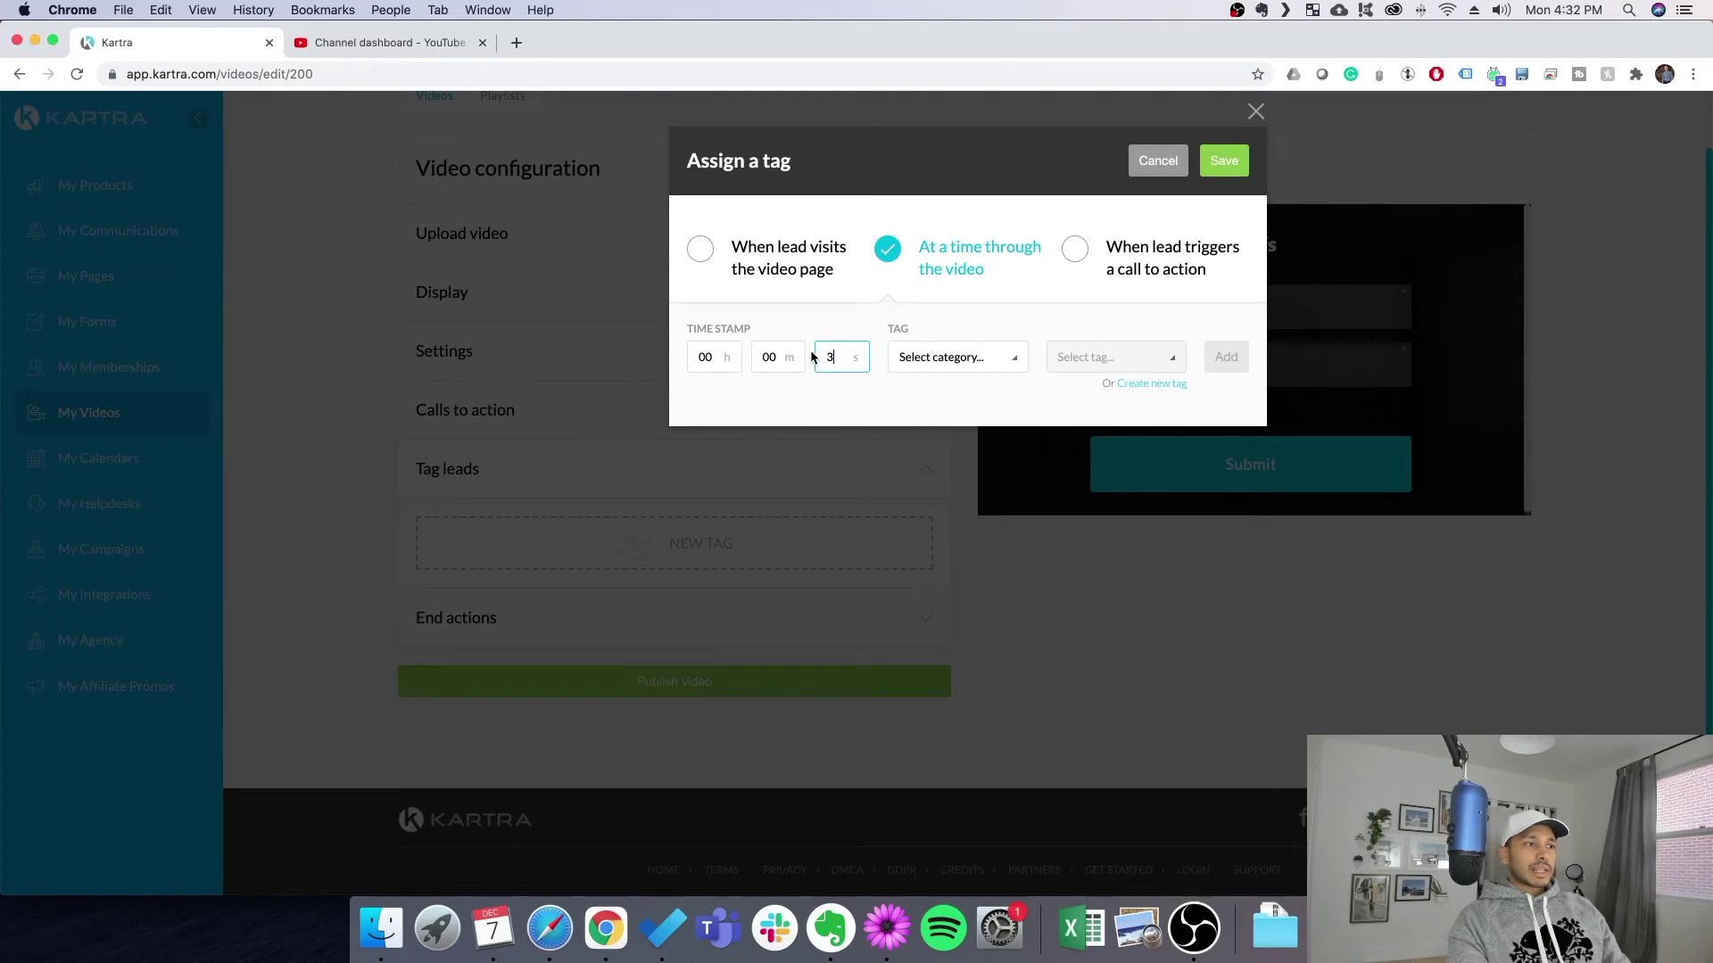
type("0")
left_click(961, 365)
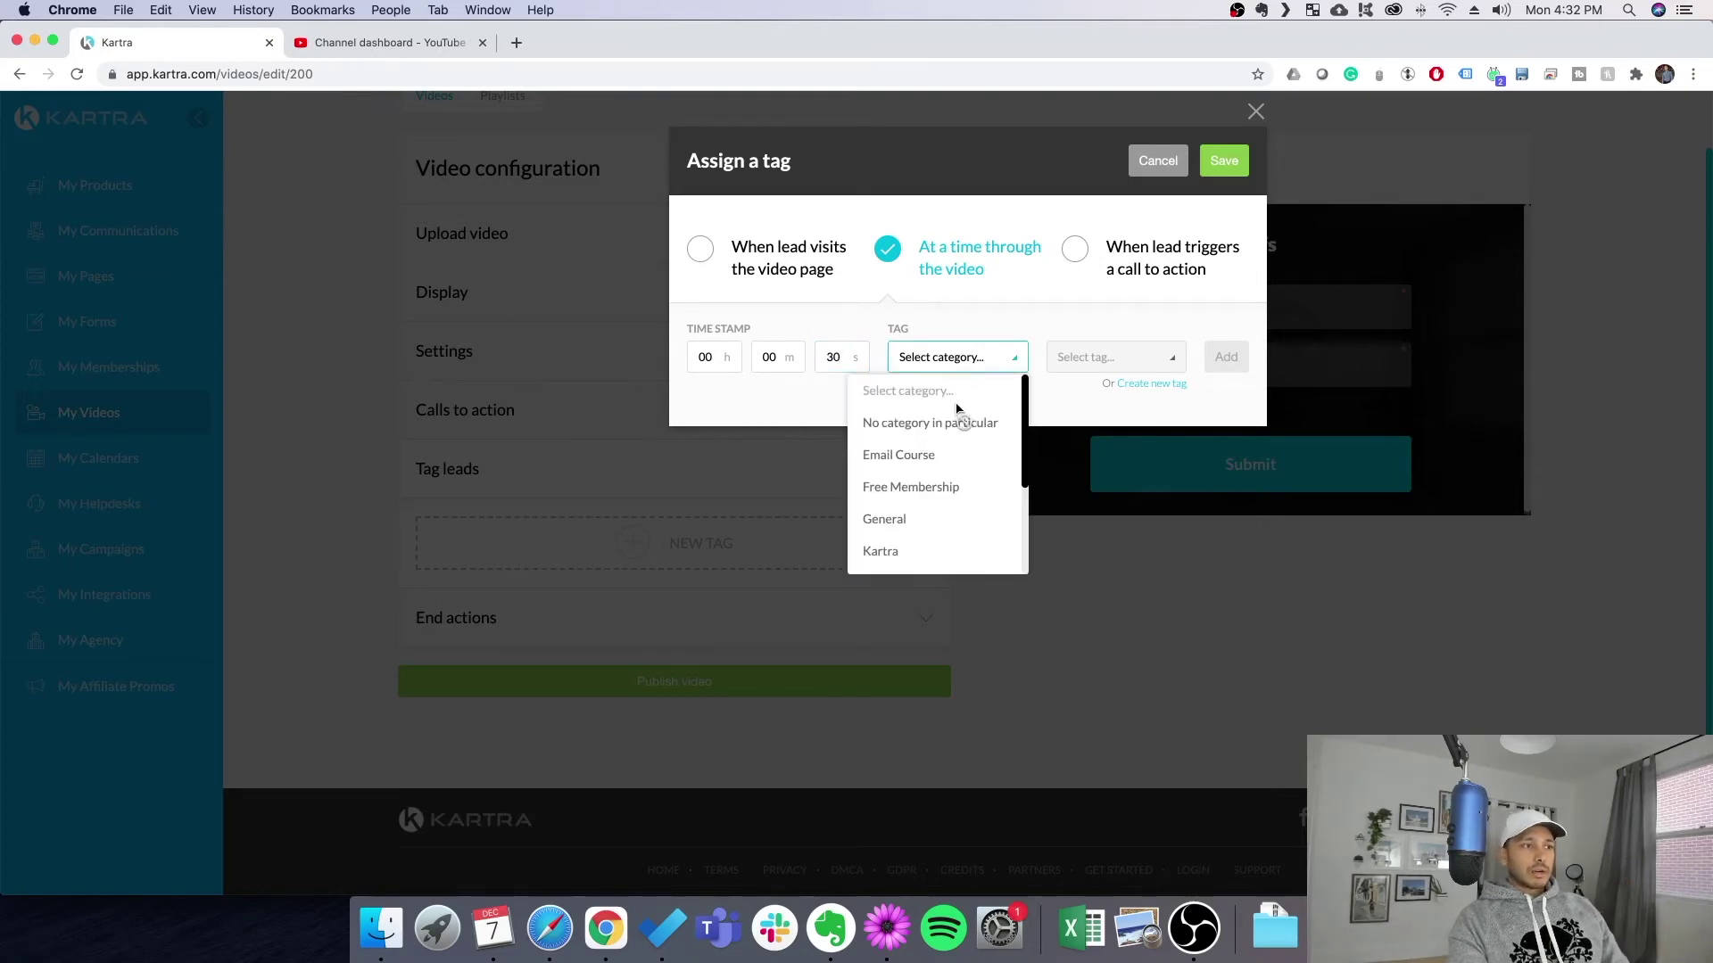
left_click(945, 432)
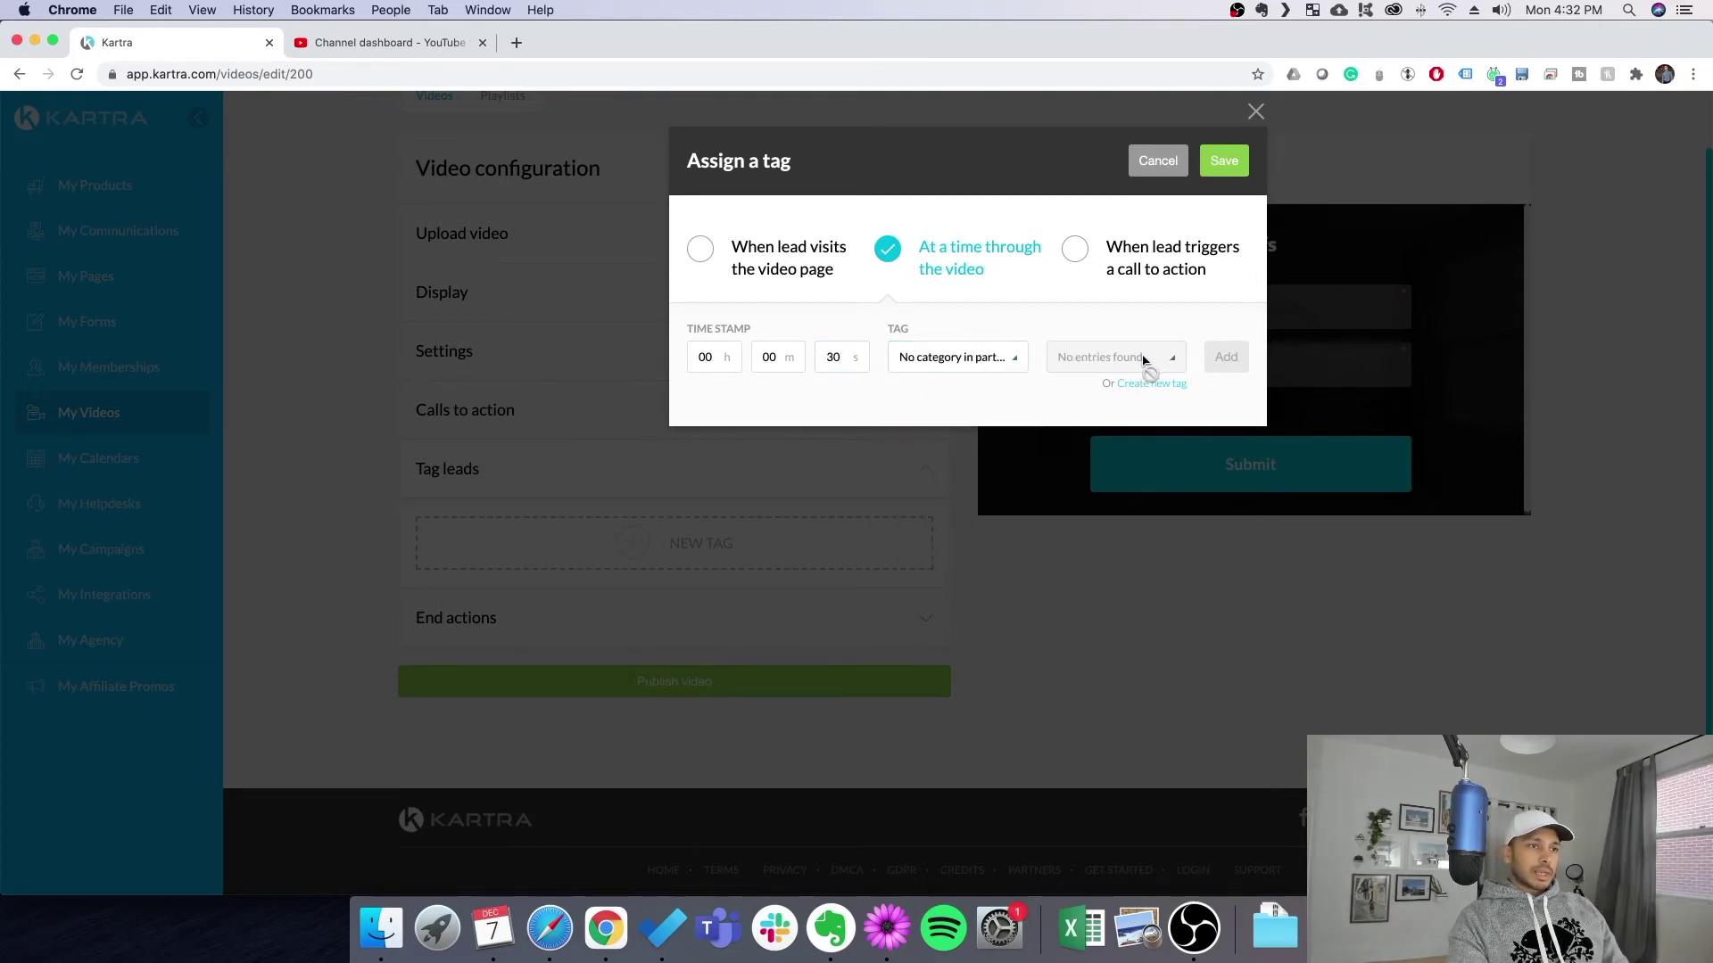
- Name a new tag 'example video tag', reusing the name as its description
left_click(1174, 388)
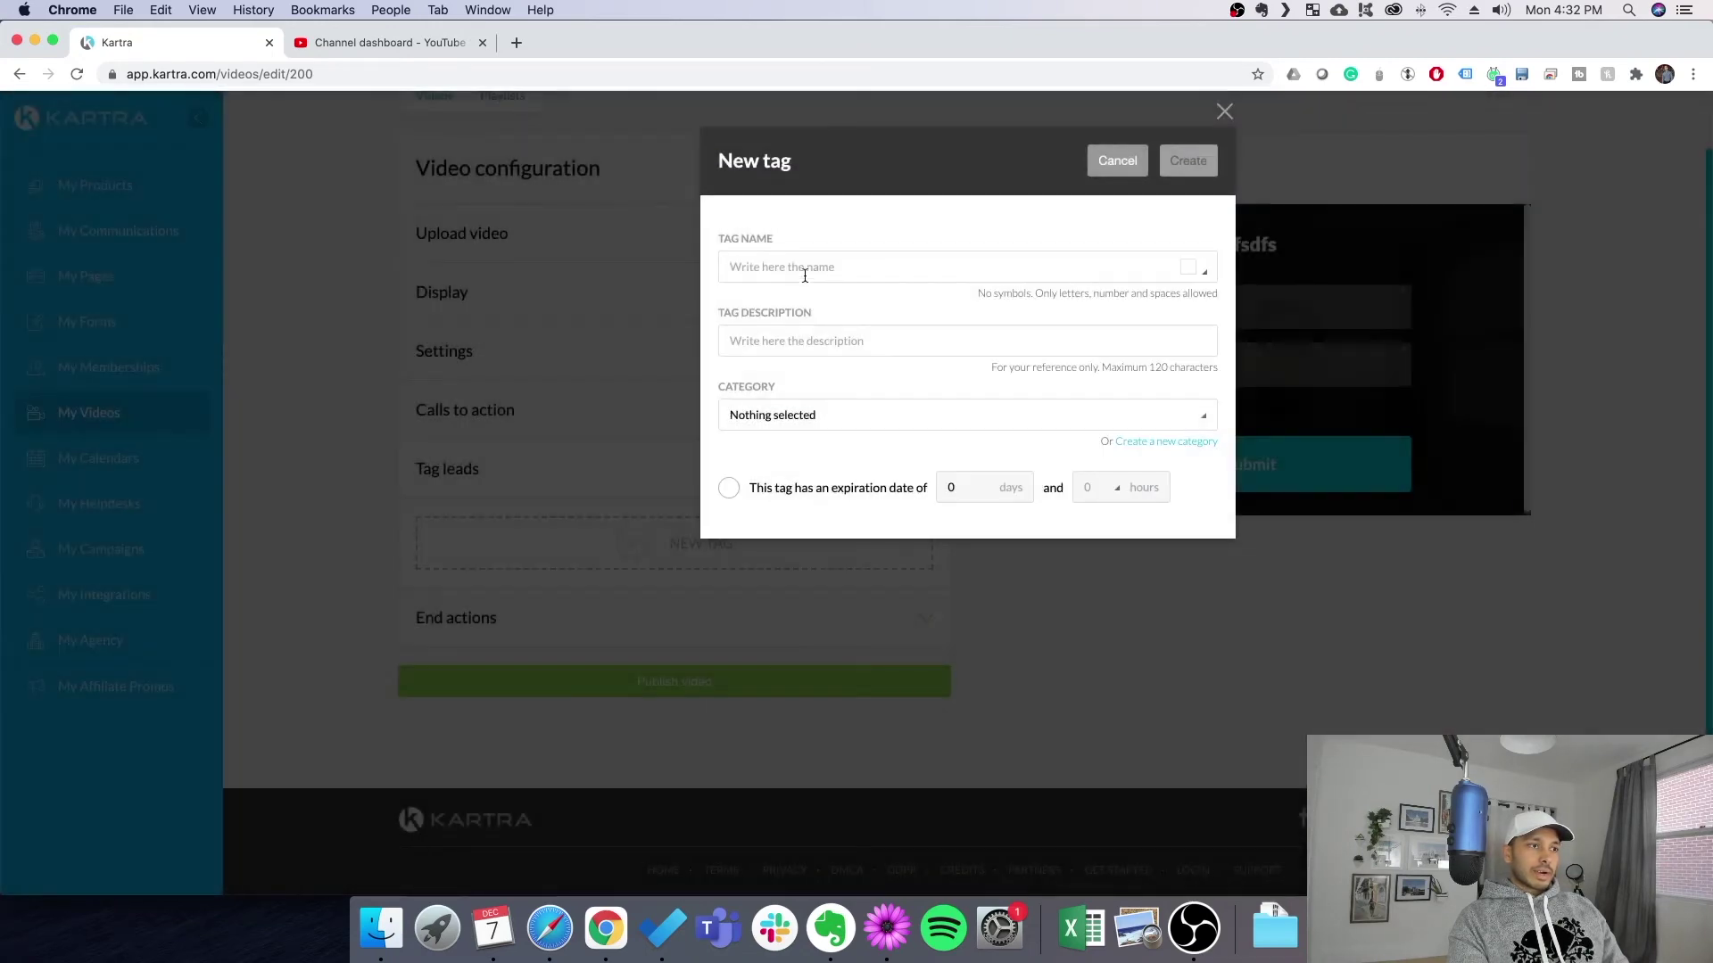
left_click(766, 265)
type("example tag")
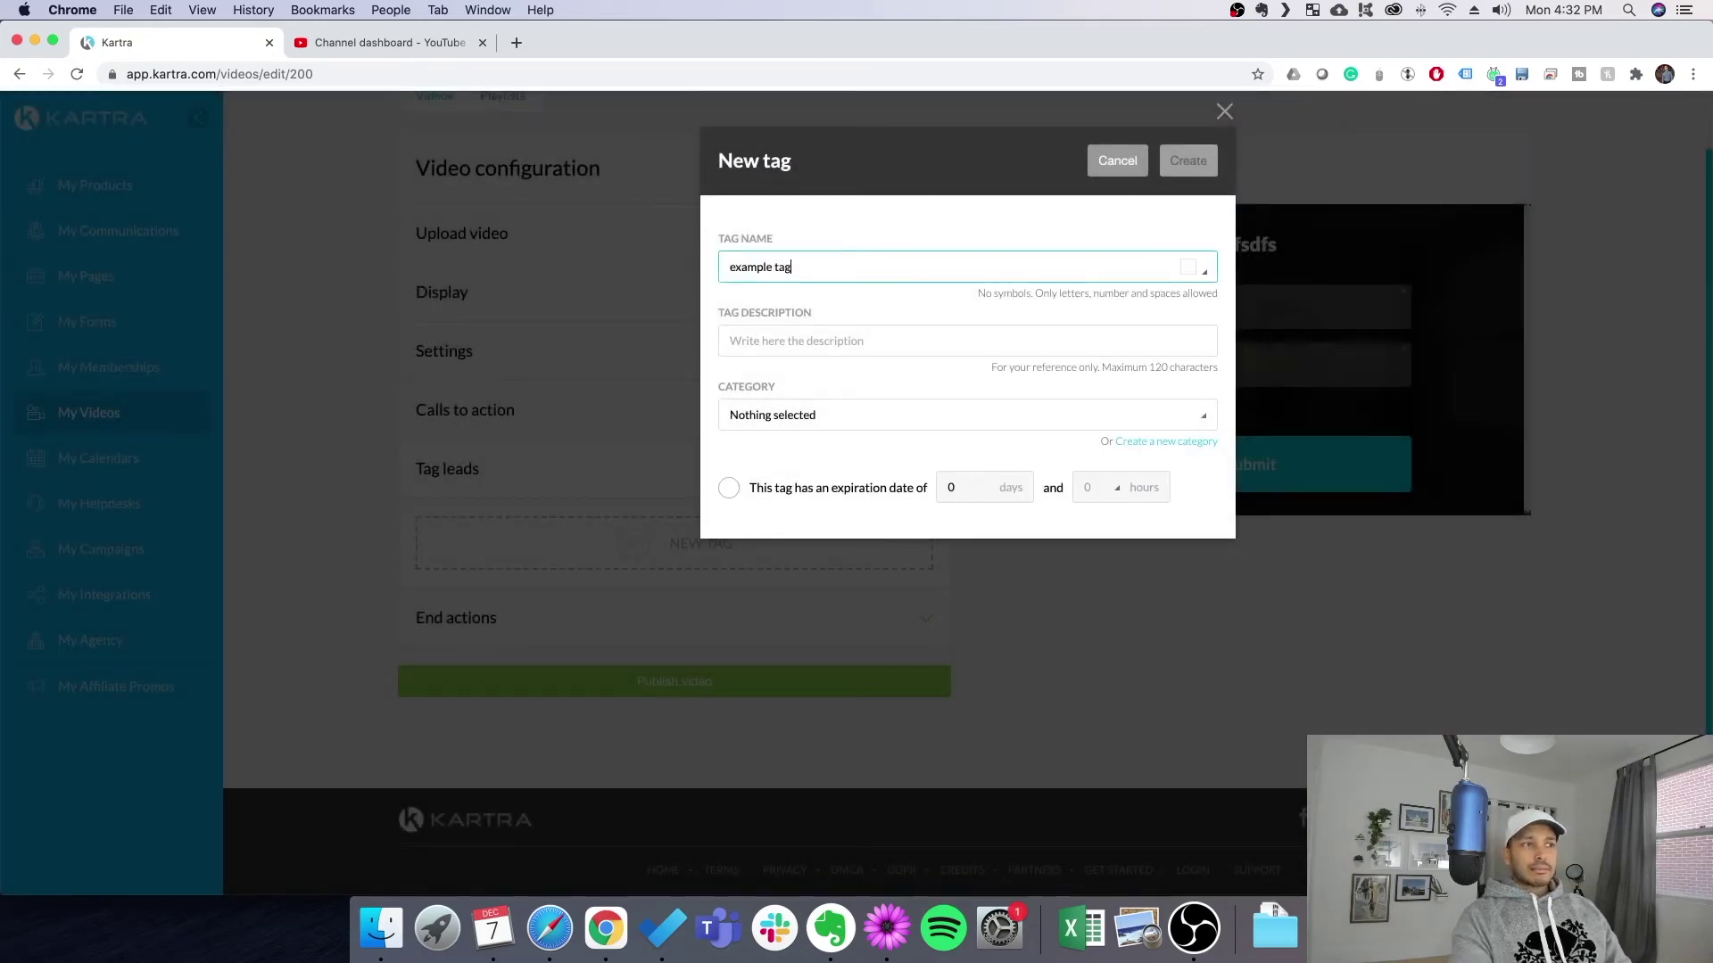
left_click(774, 266)
type("video")
key("super+a")
key("super+c")
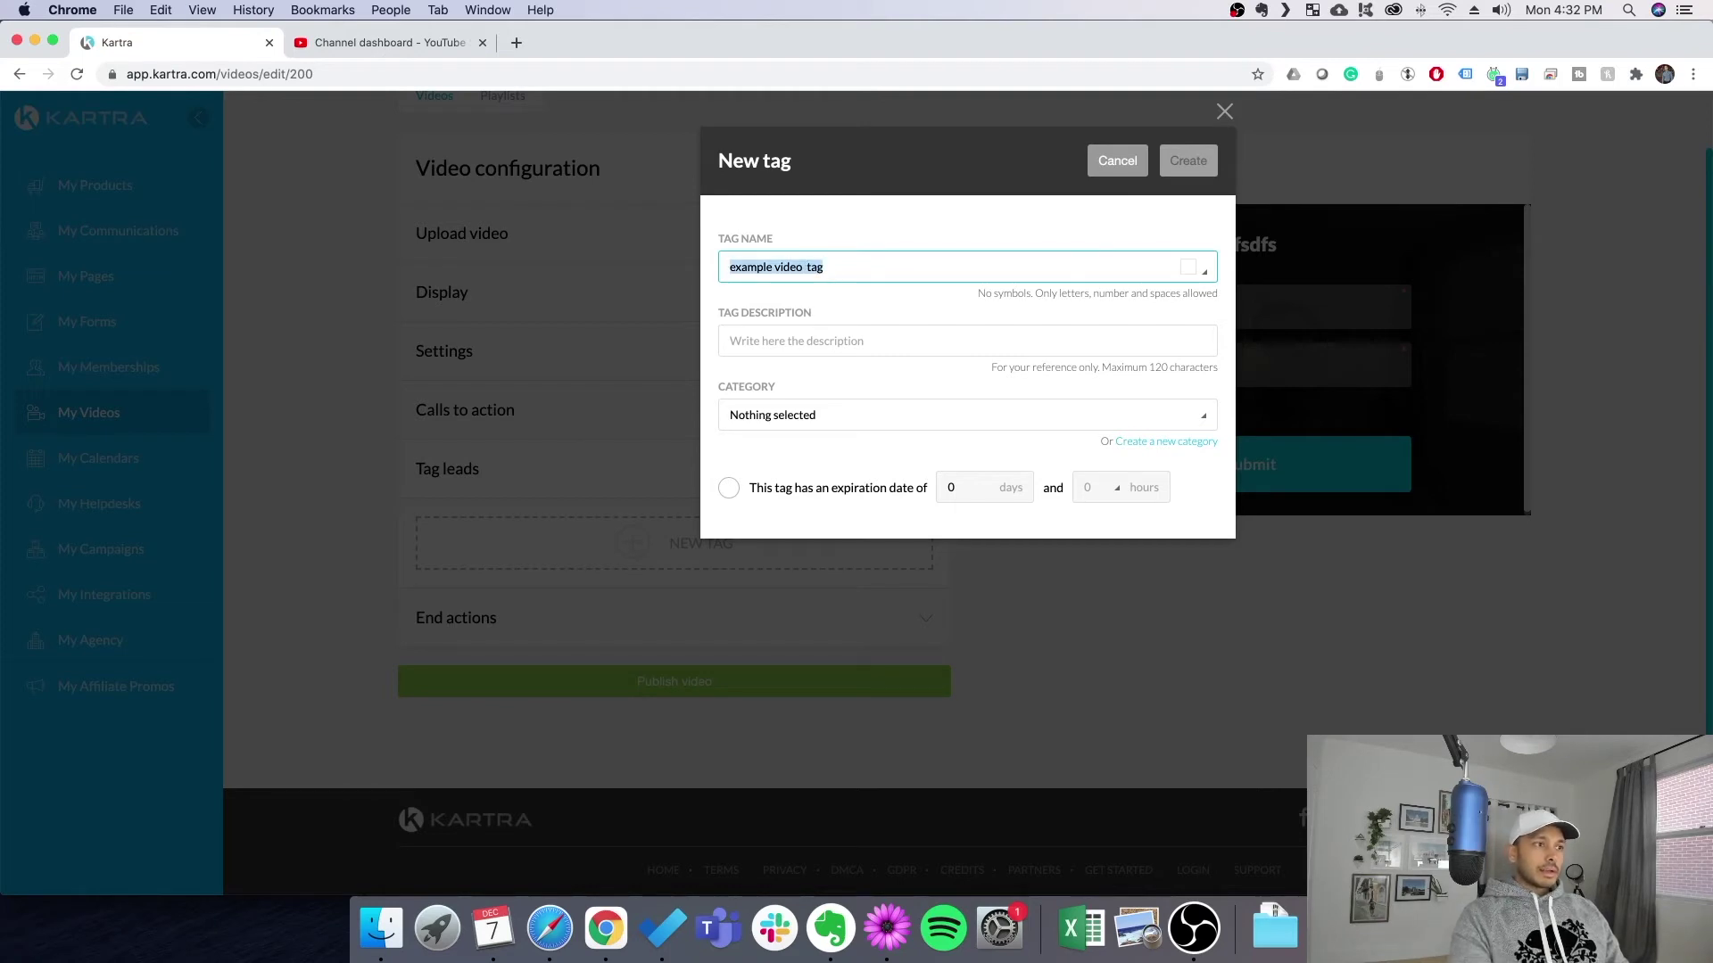
left_click(794, 341)
key("super+v")
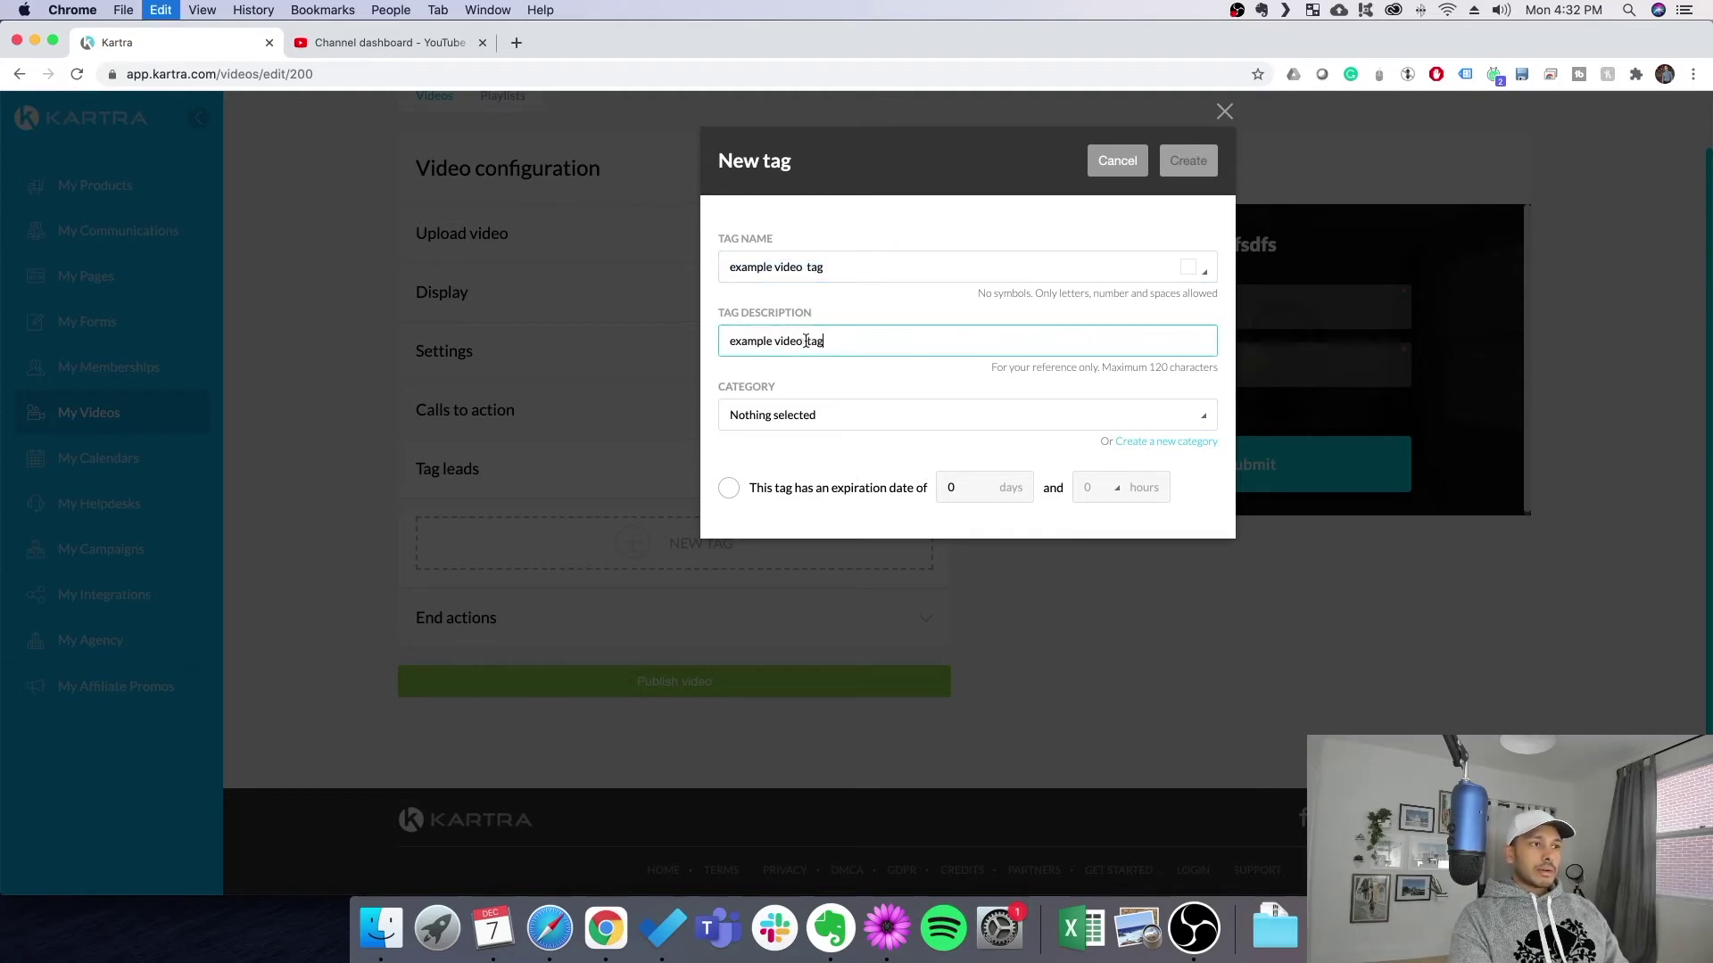
- Create the tag, then add and save it as the 00:00:30 tag assignment
left_click(804, 415)
left_click(1191, 162)
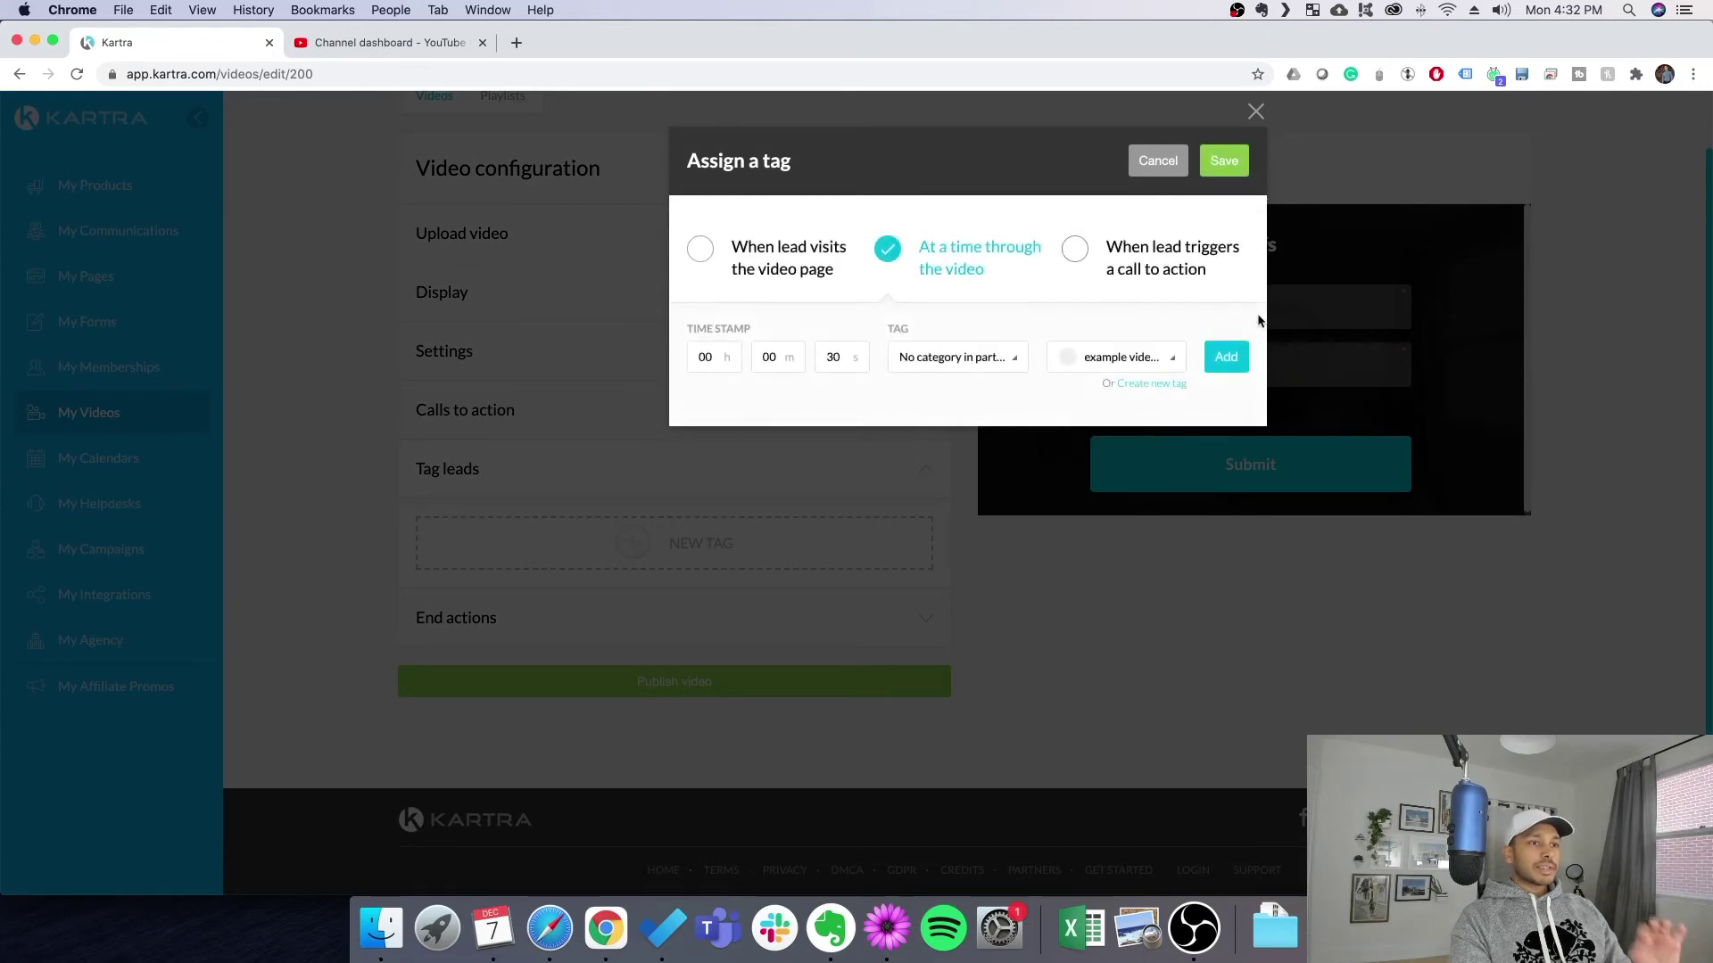
left_click(1231, 361)
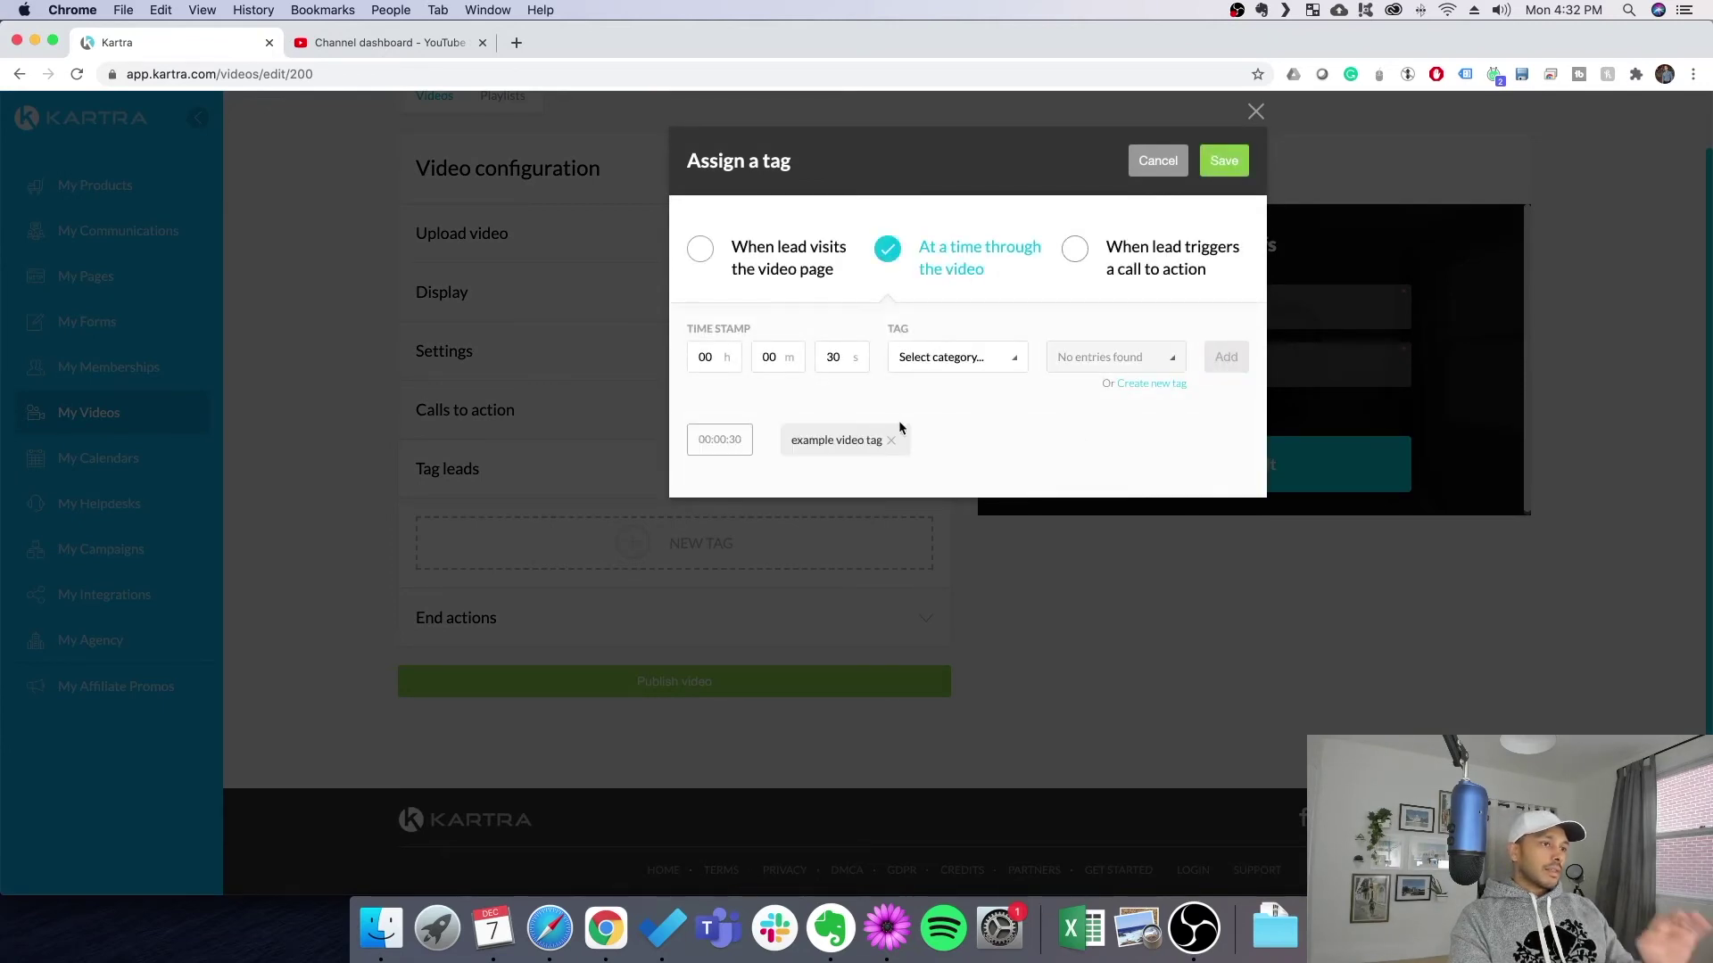
left_click(1224, 161)
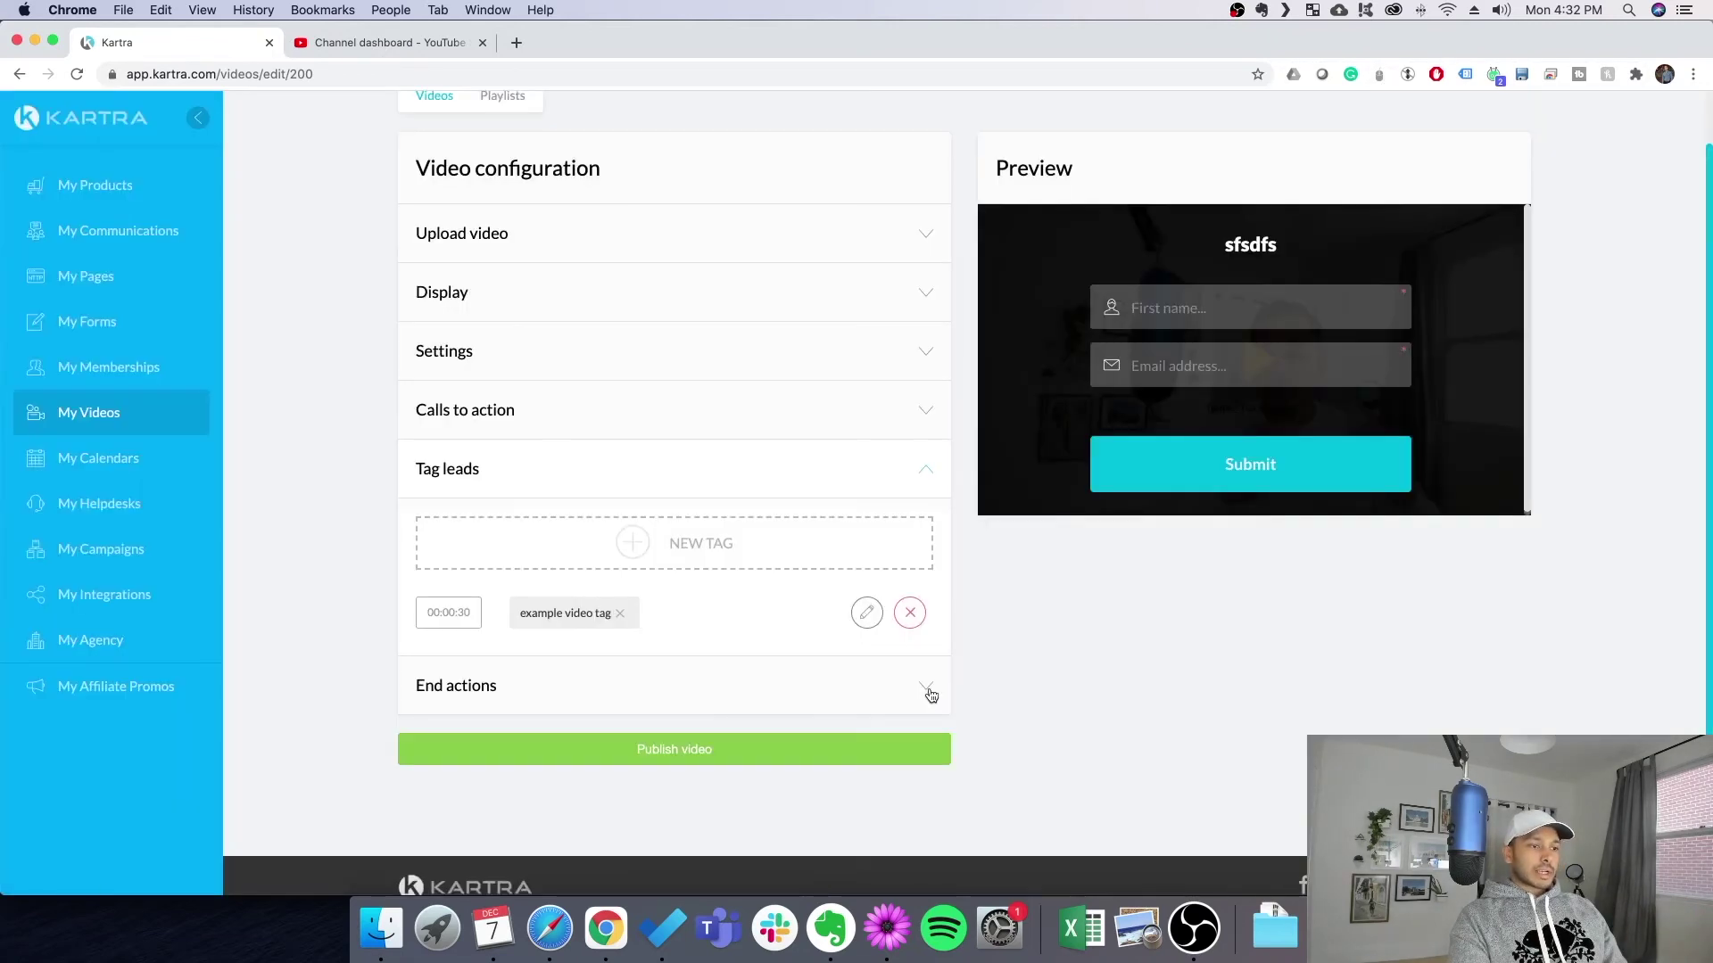
- Expand the video's End actions settings and try the Publish video button
left_click(928, 689)
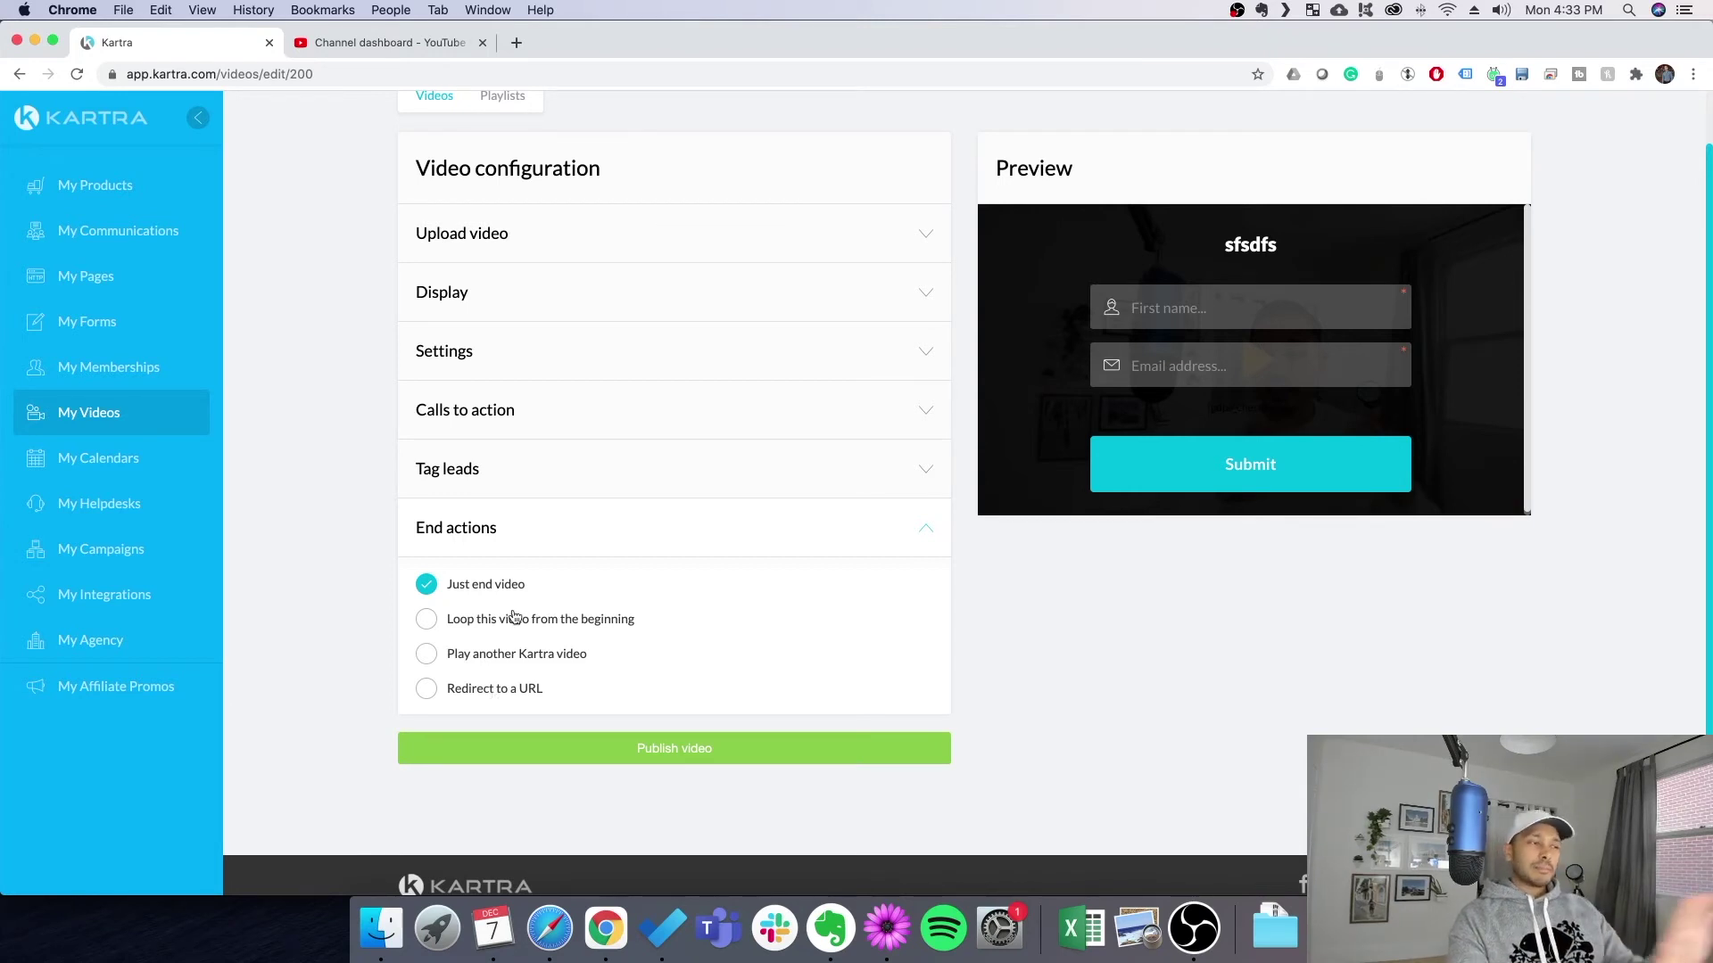
left_click(711, 760)
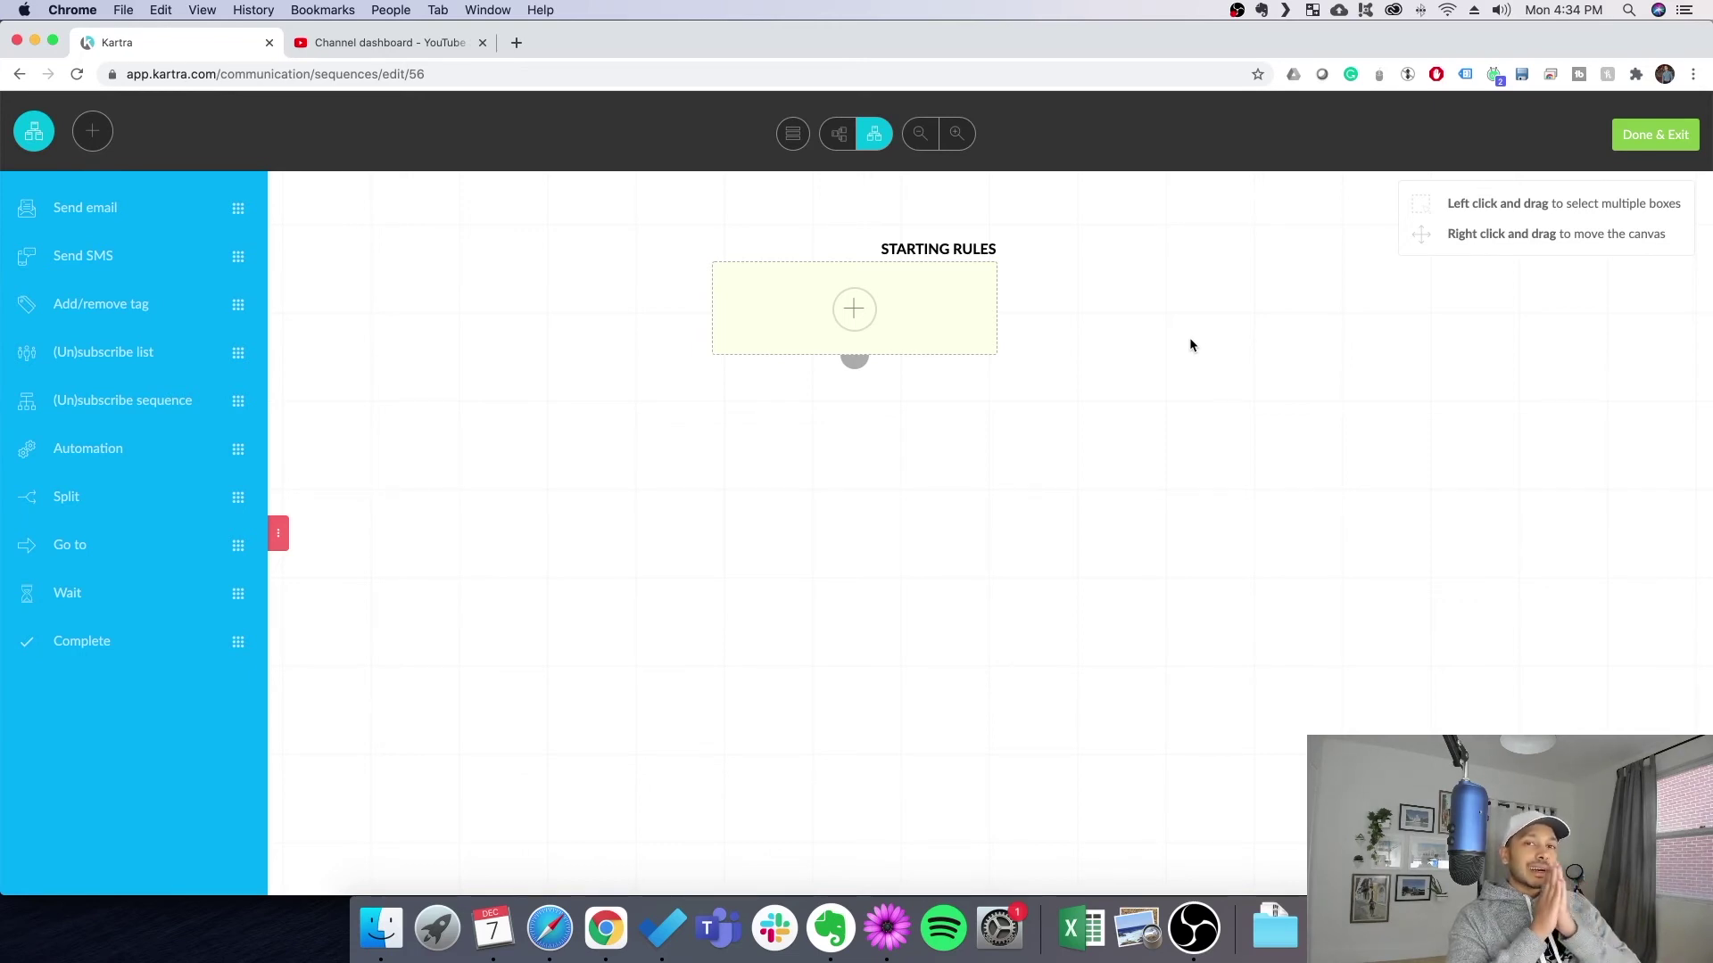
- Add a starting rule triggered by the example video tag (No category in particular) and save
left_click(854, 309)
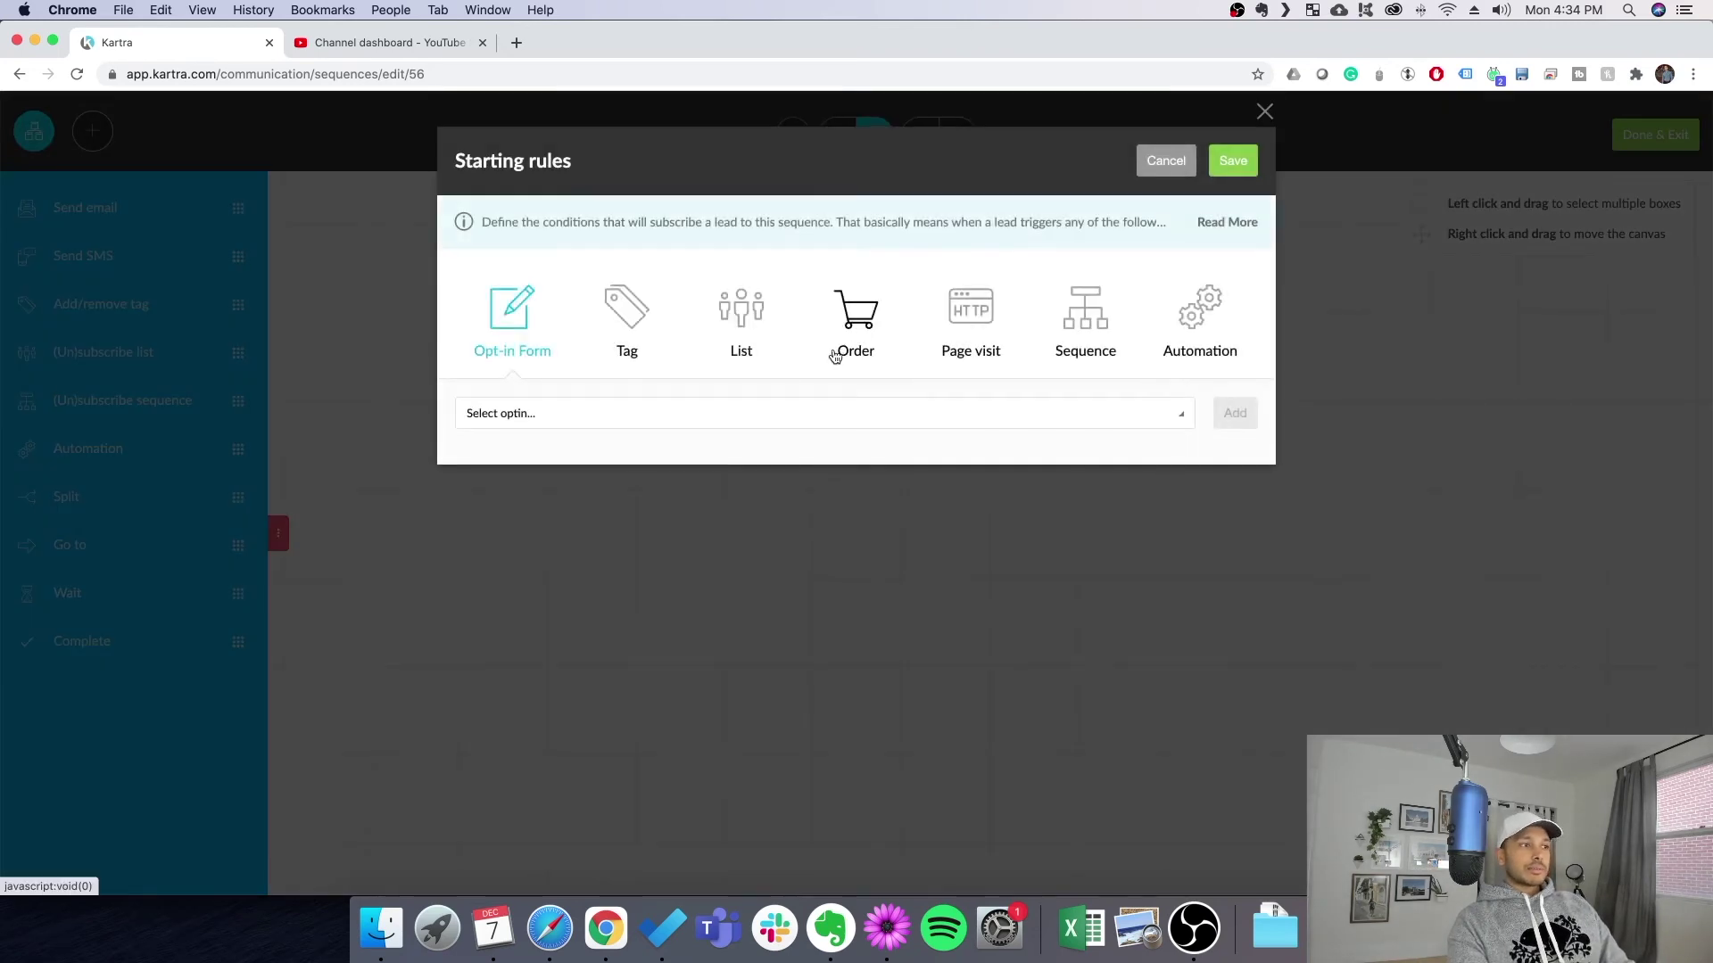
left_click(622, 306)
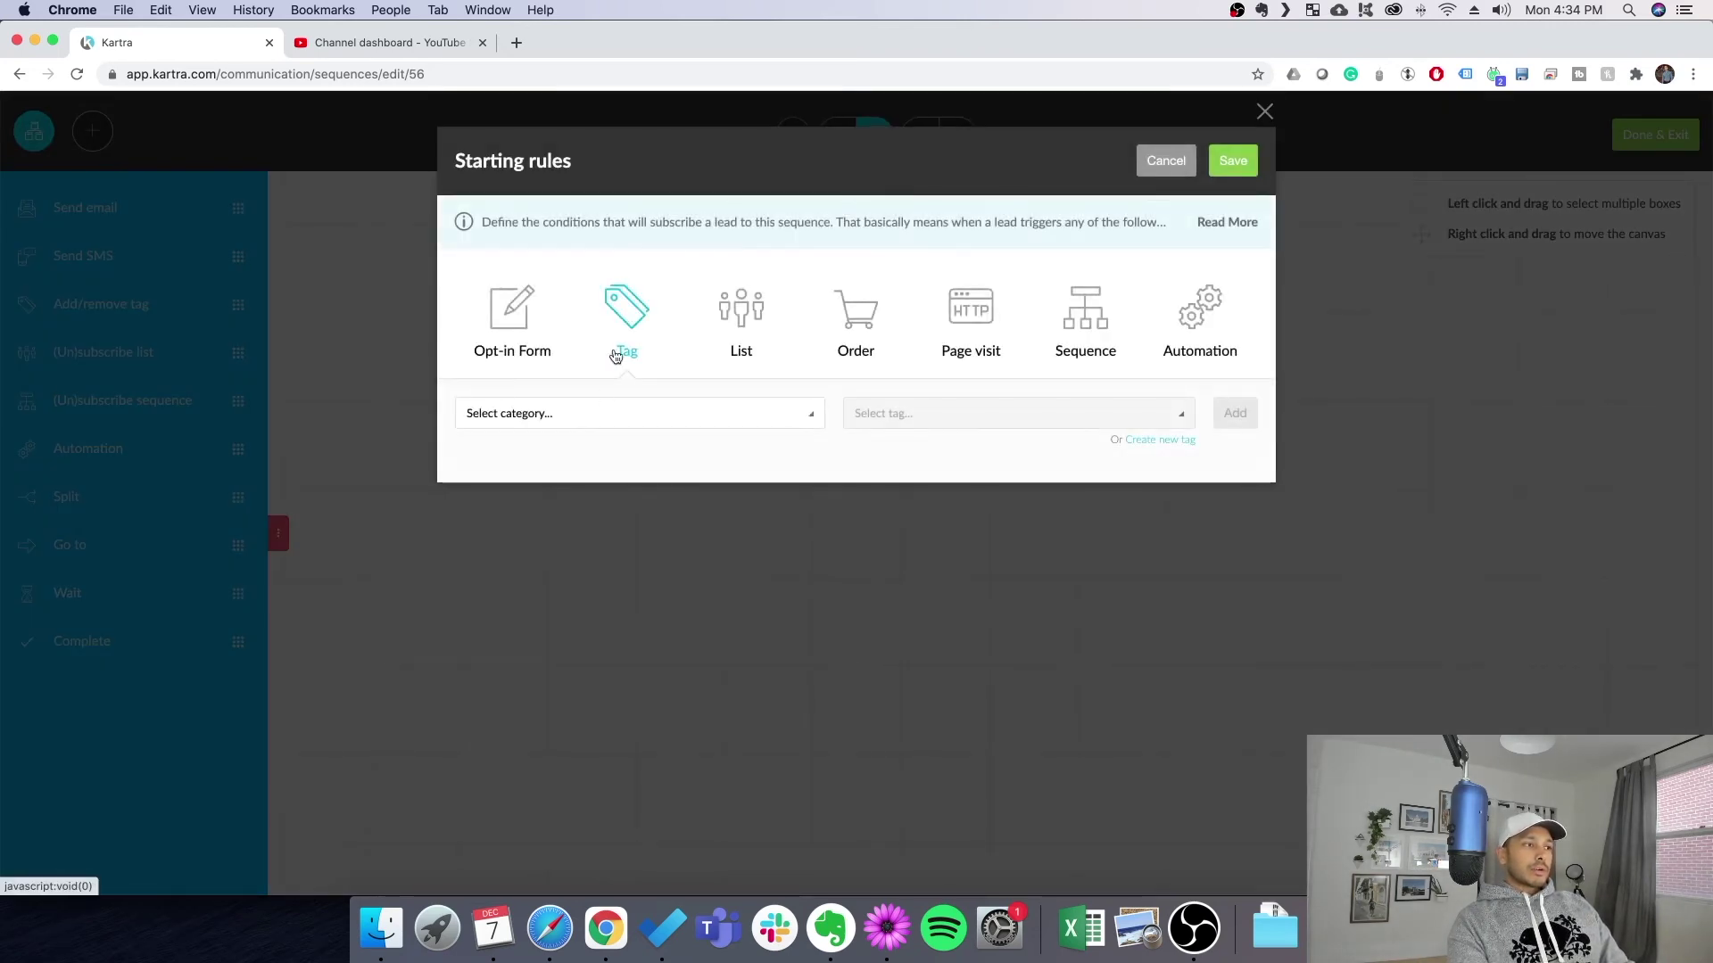
left_click(557, 418)
left_click(533, 479)
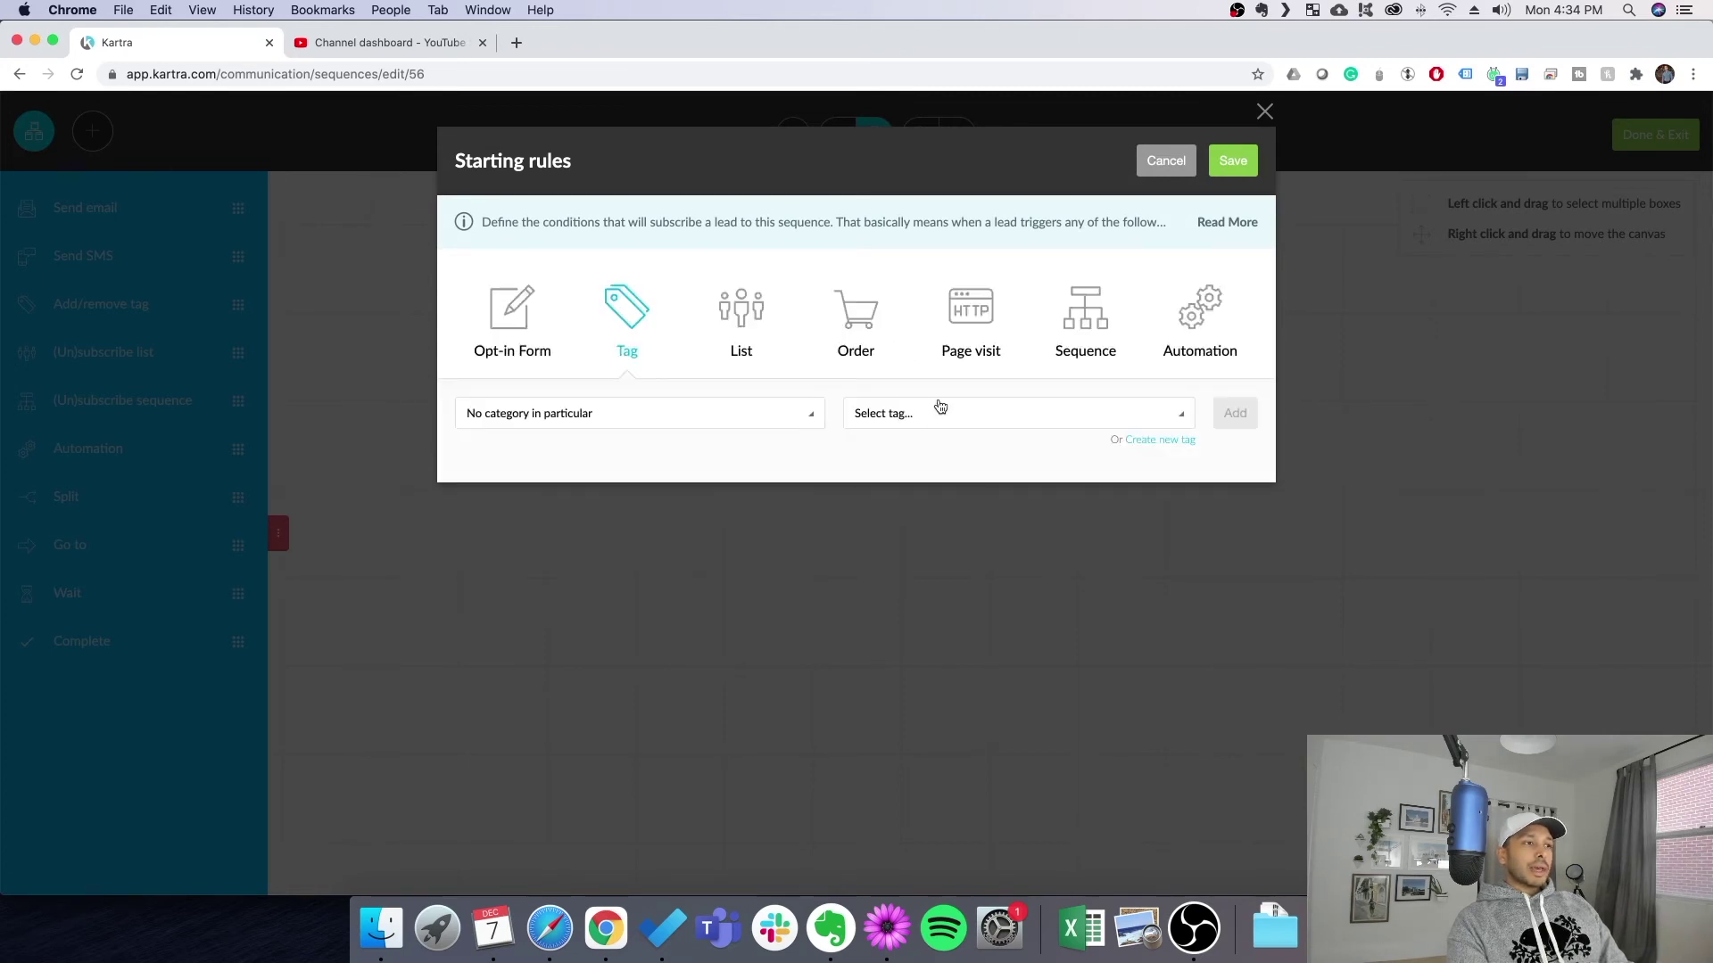
left_click(899, 423)
left_click(927, 511)
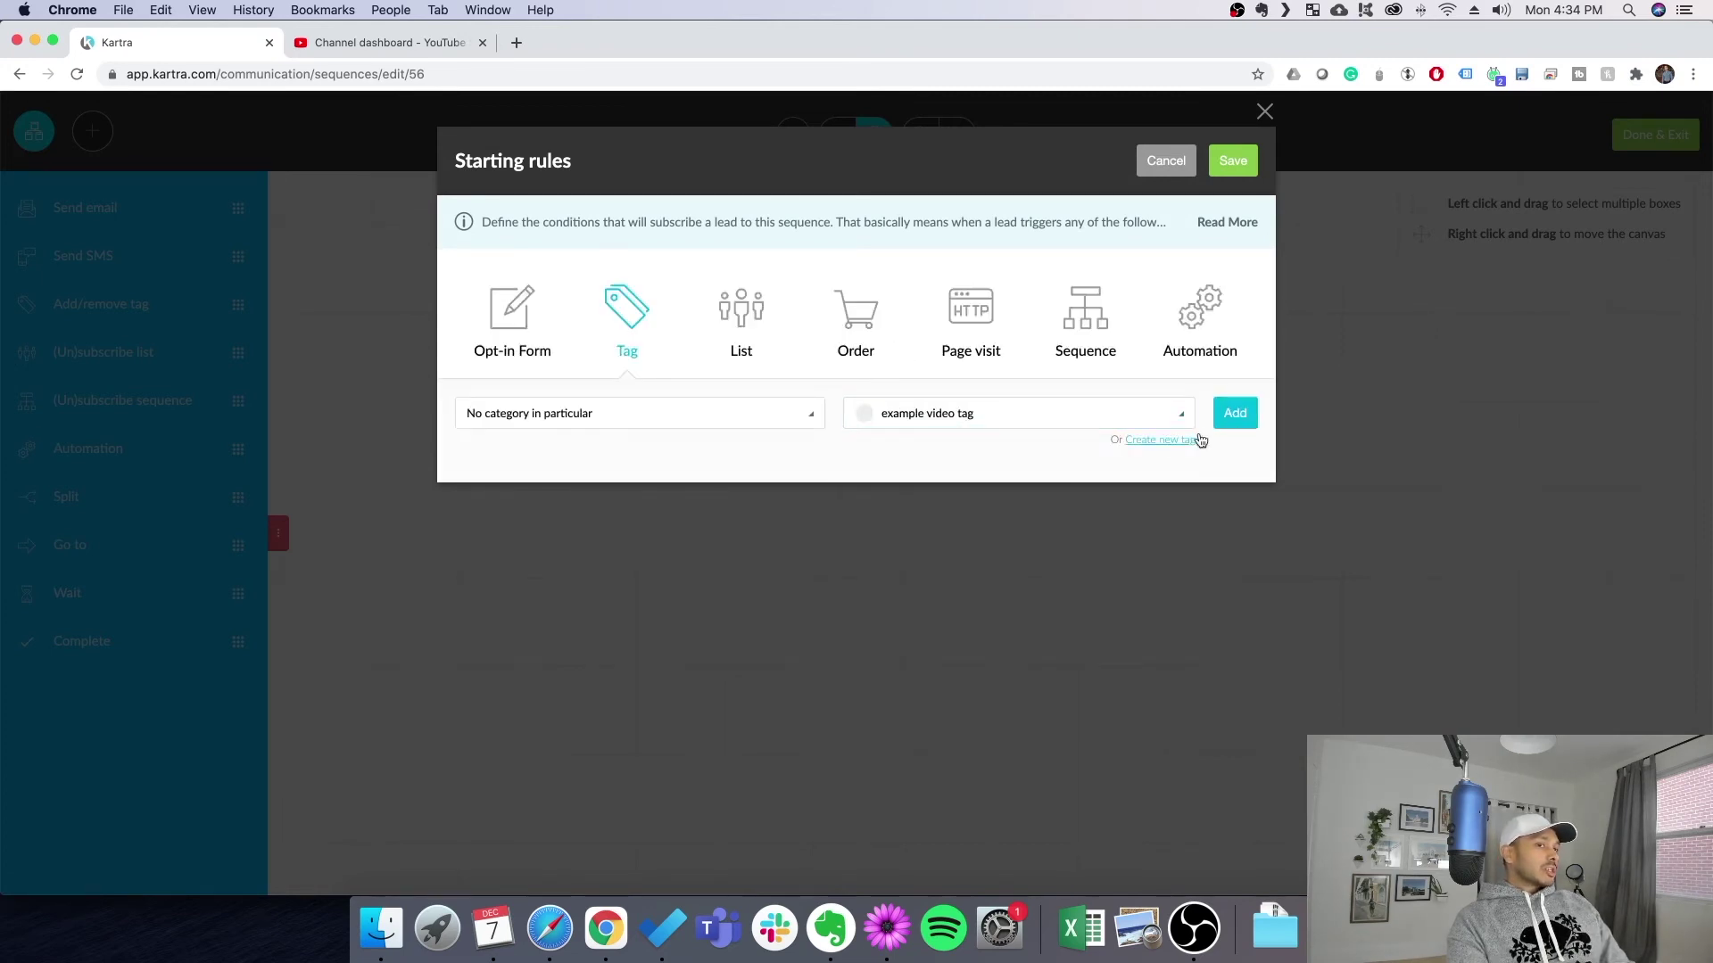
left_click(1235, 413)
left_click(1229, 163)
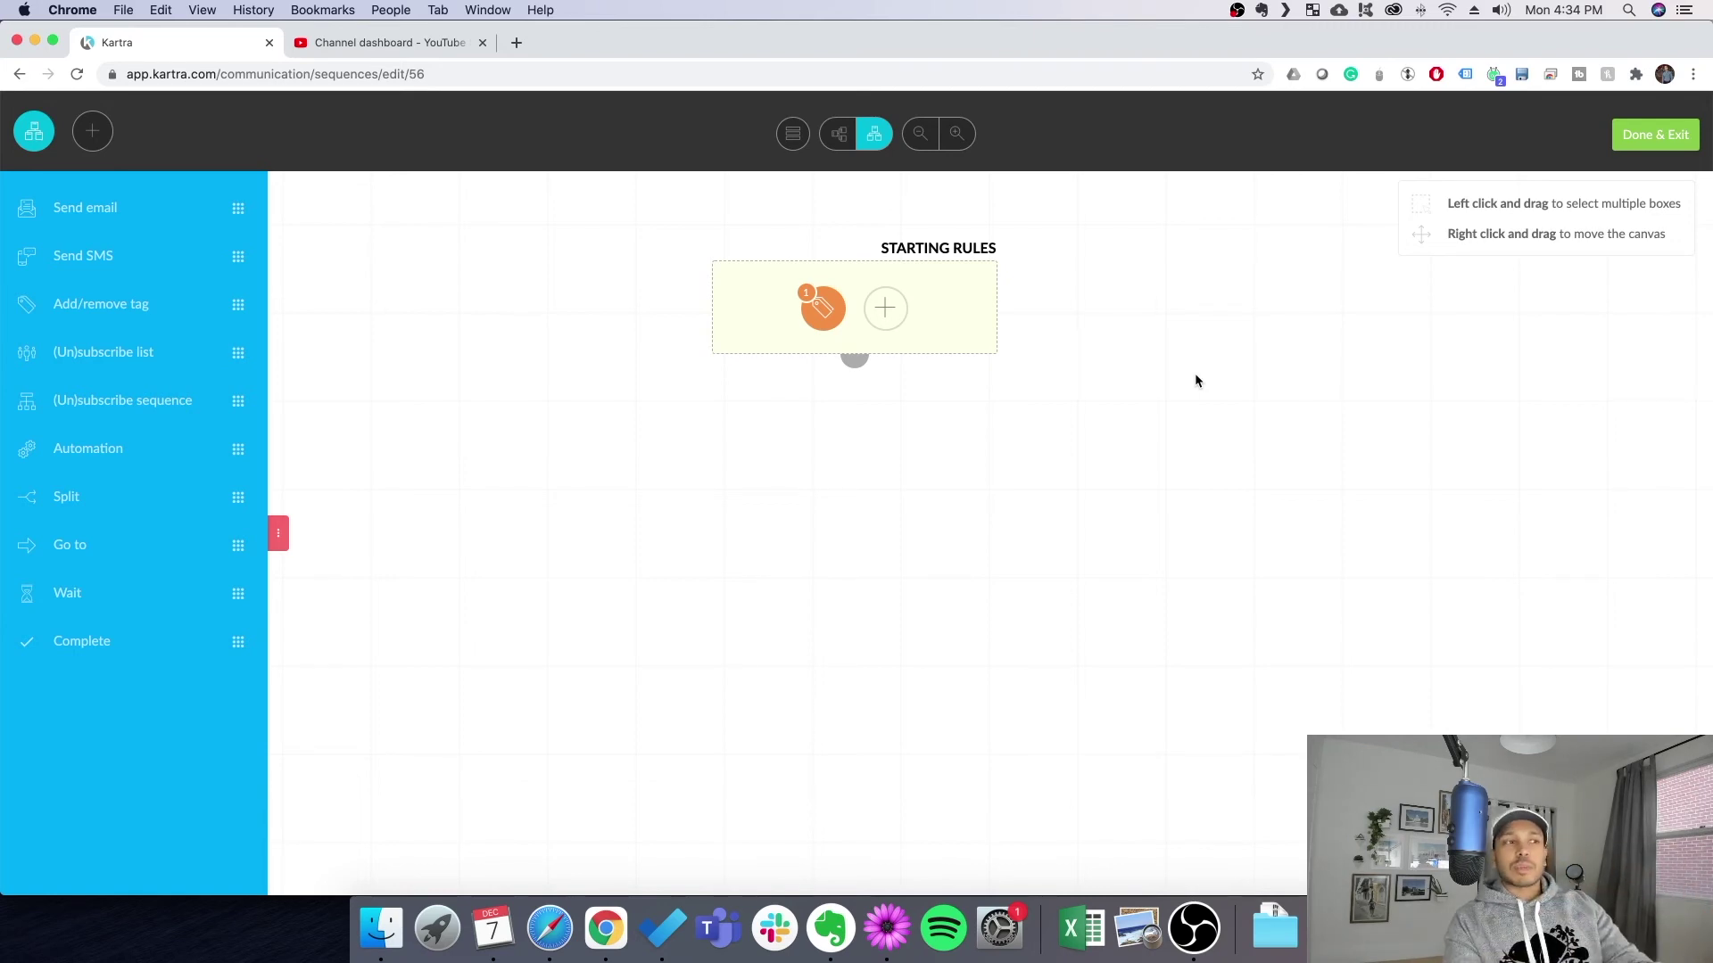
- Try dragging in a Send email step, cancel it, and select the editor's web address
left_click_drag(901, 324, 842, 512)
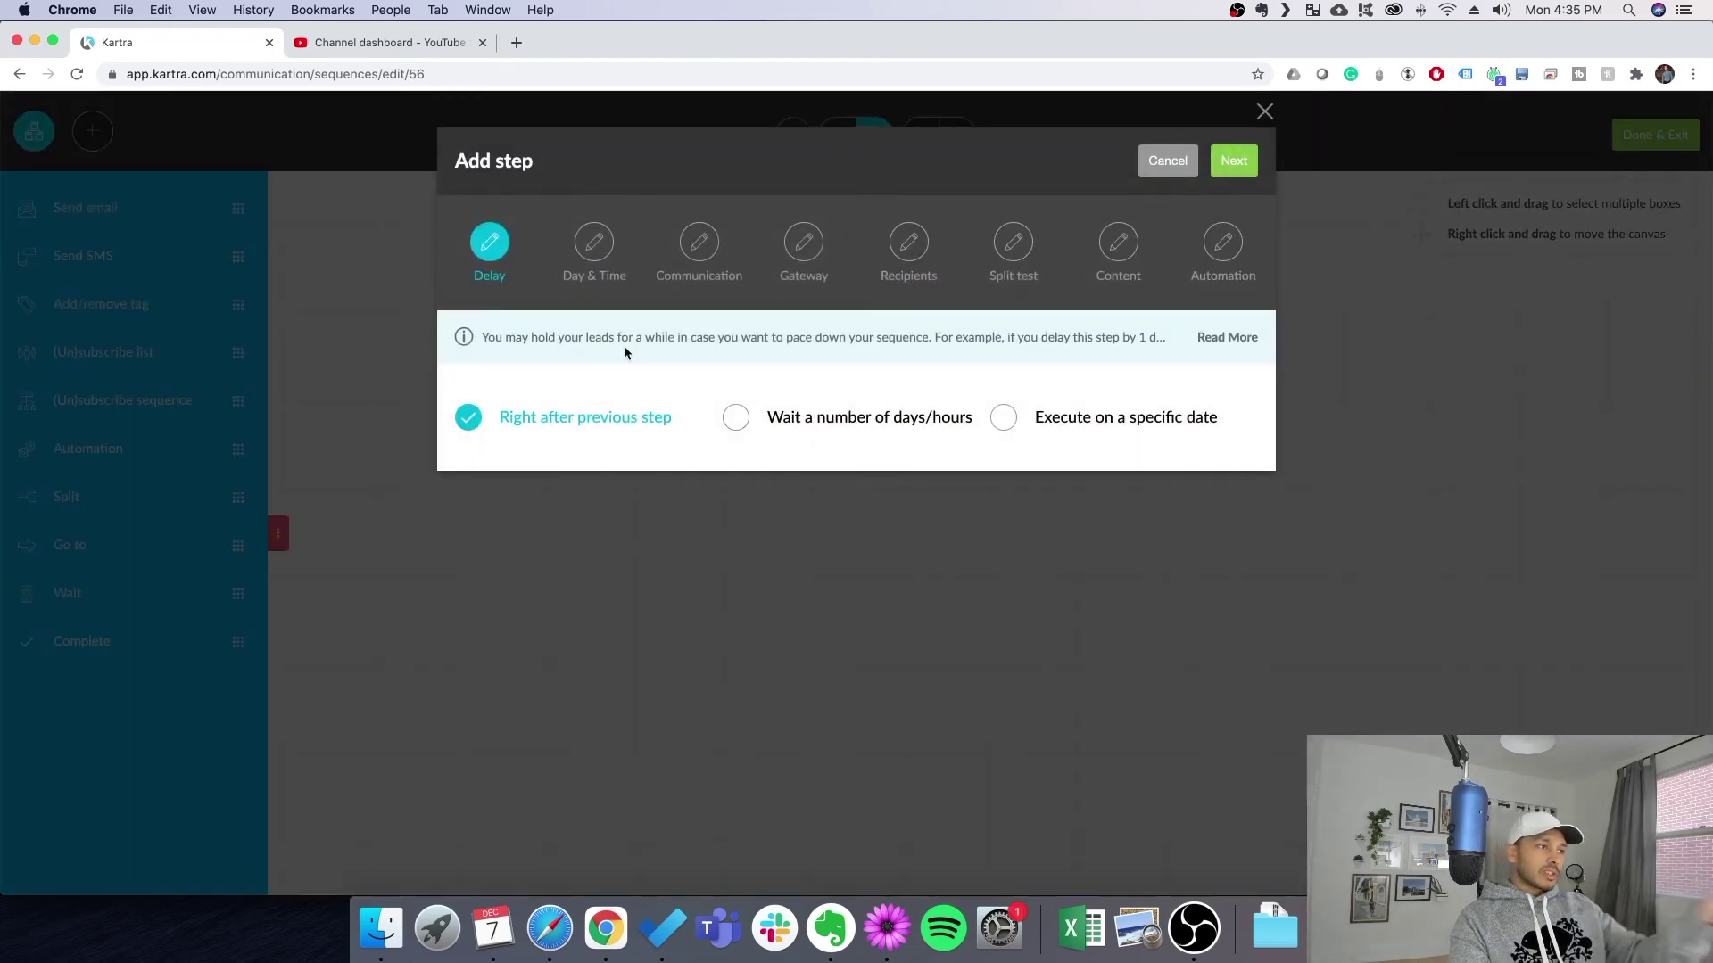
left_click(1168, 162)
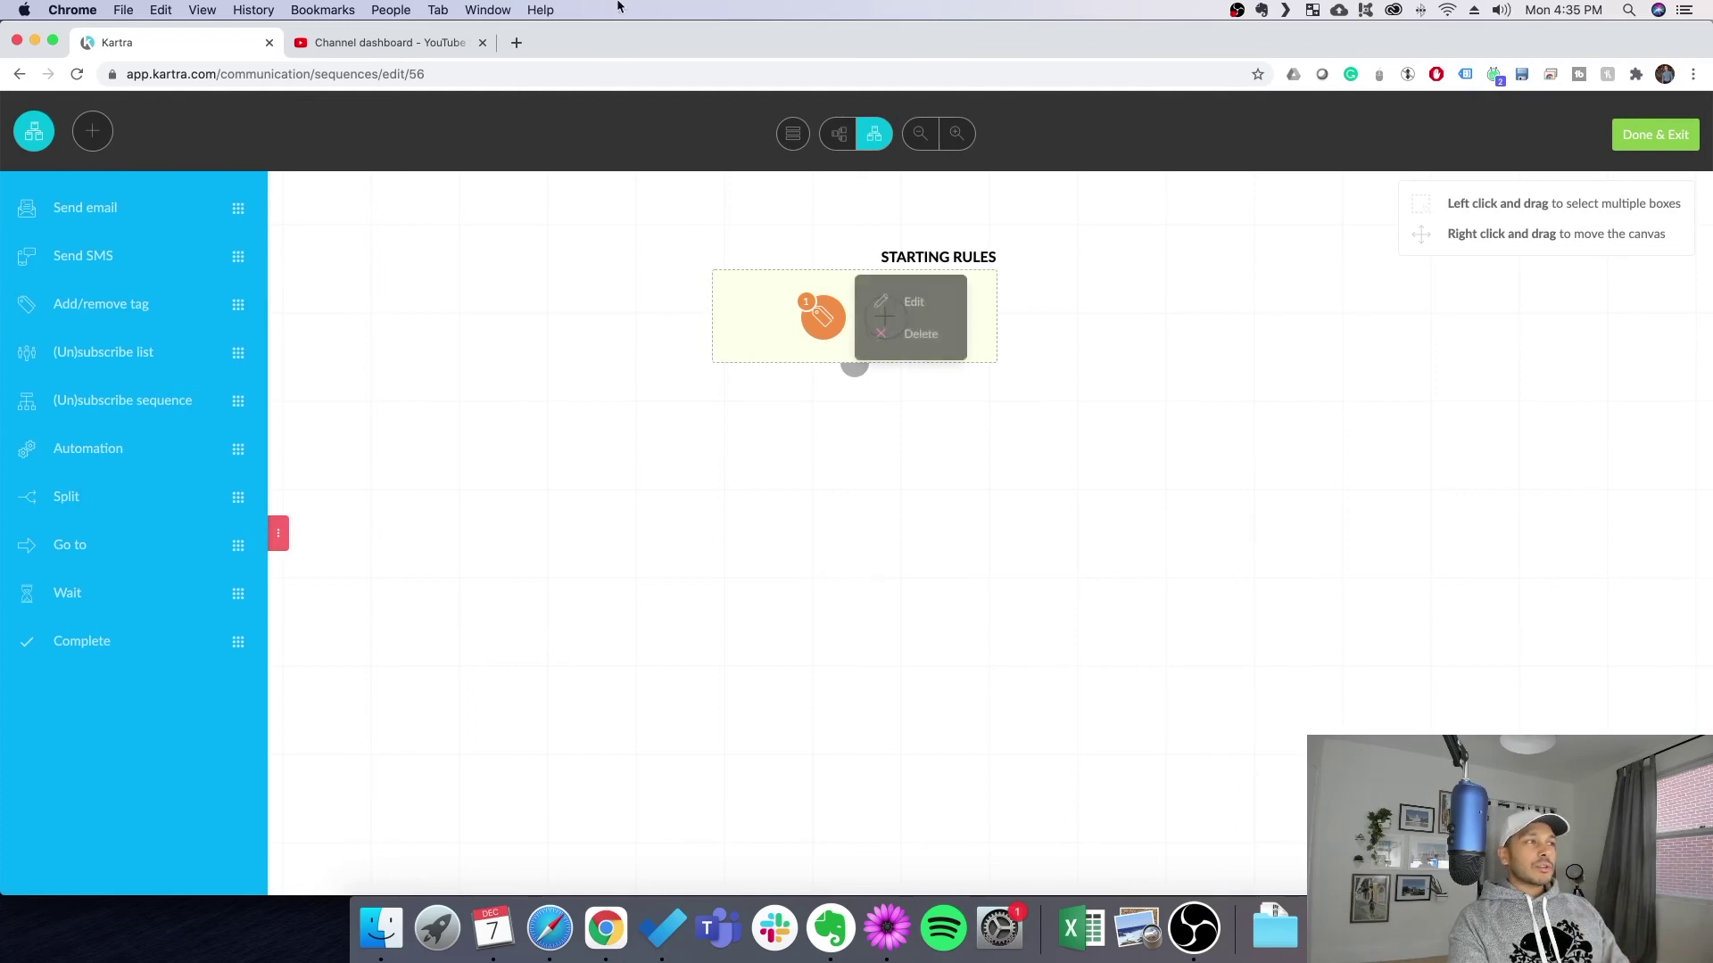
left_click(295, 73)
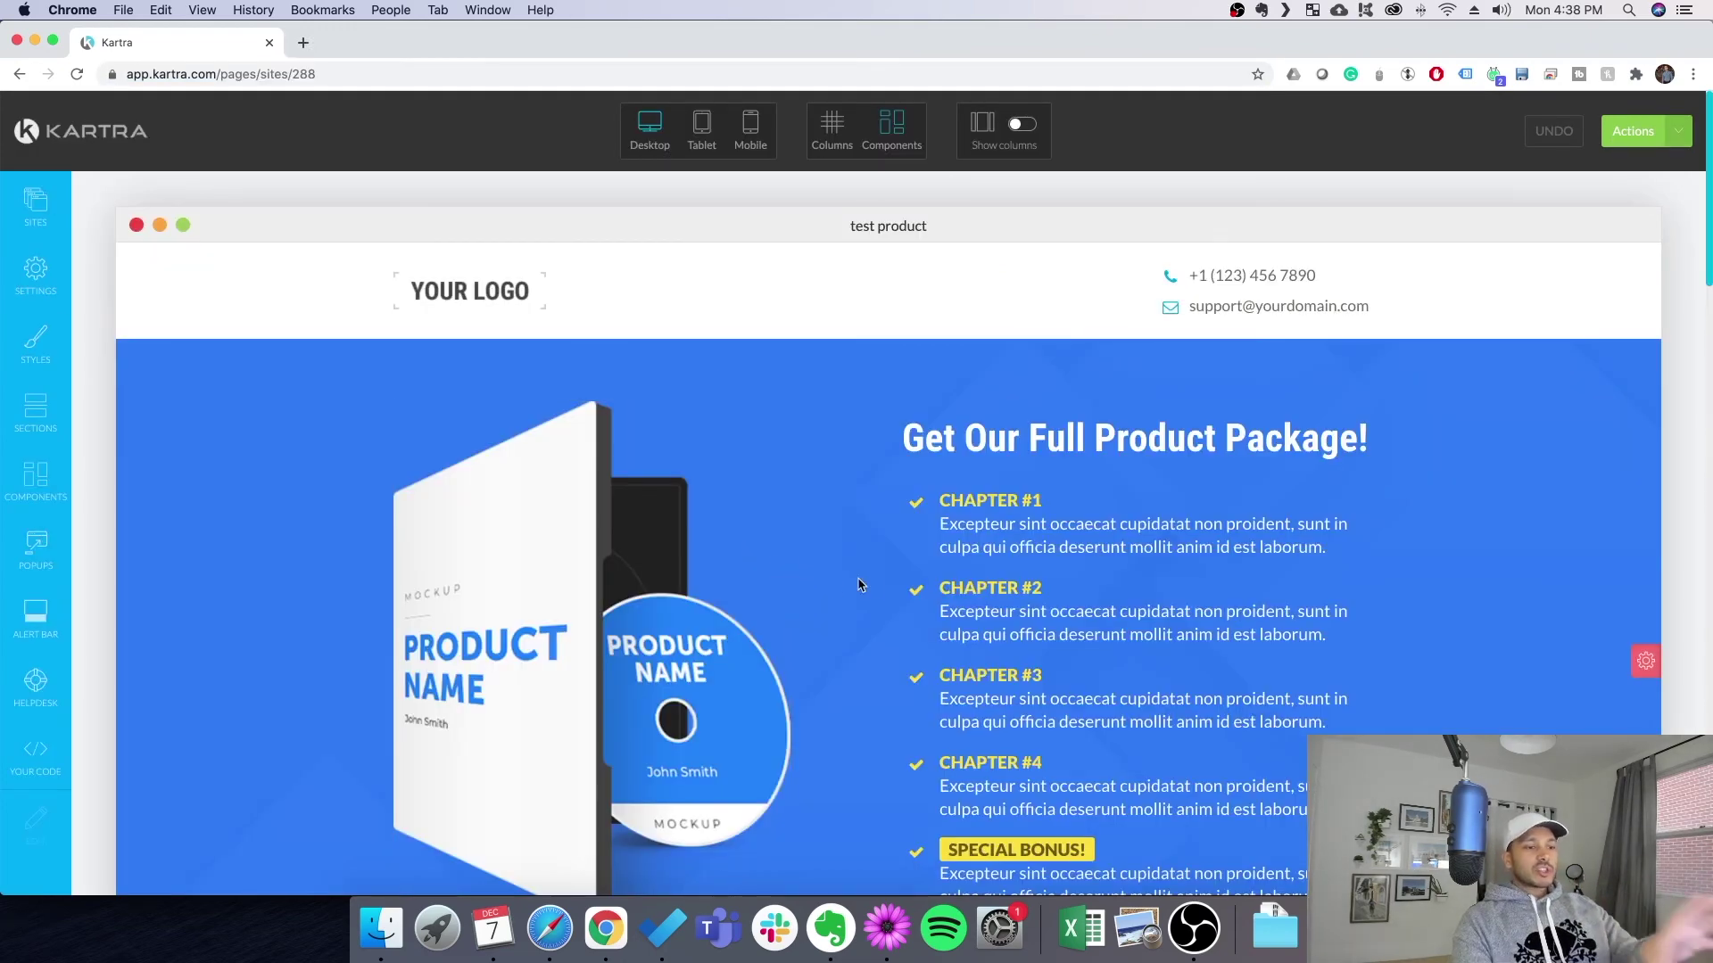
- Drag the first Call To Action template, 'Double Your Traffic in 30 Days!', below the logo header
scroll(857, 580, "down", 3)
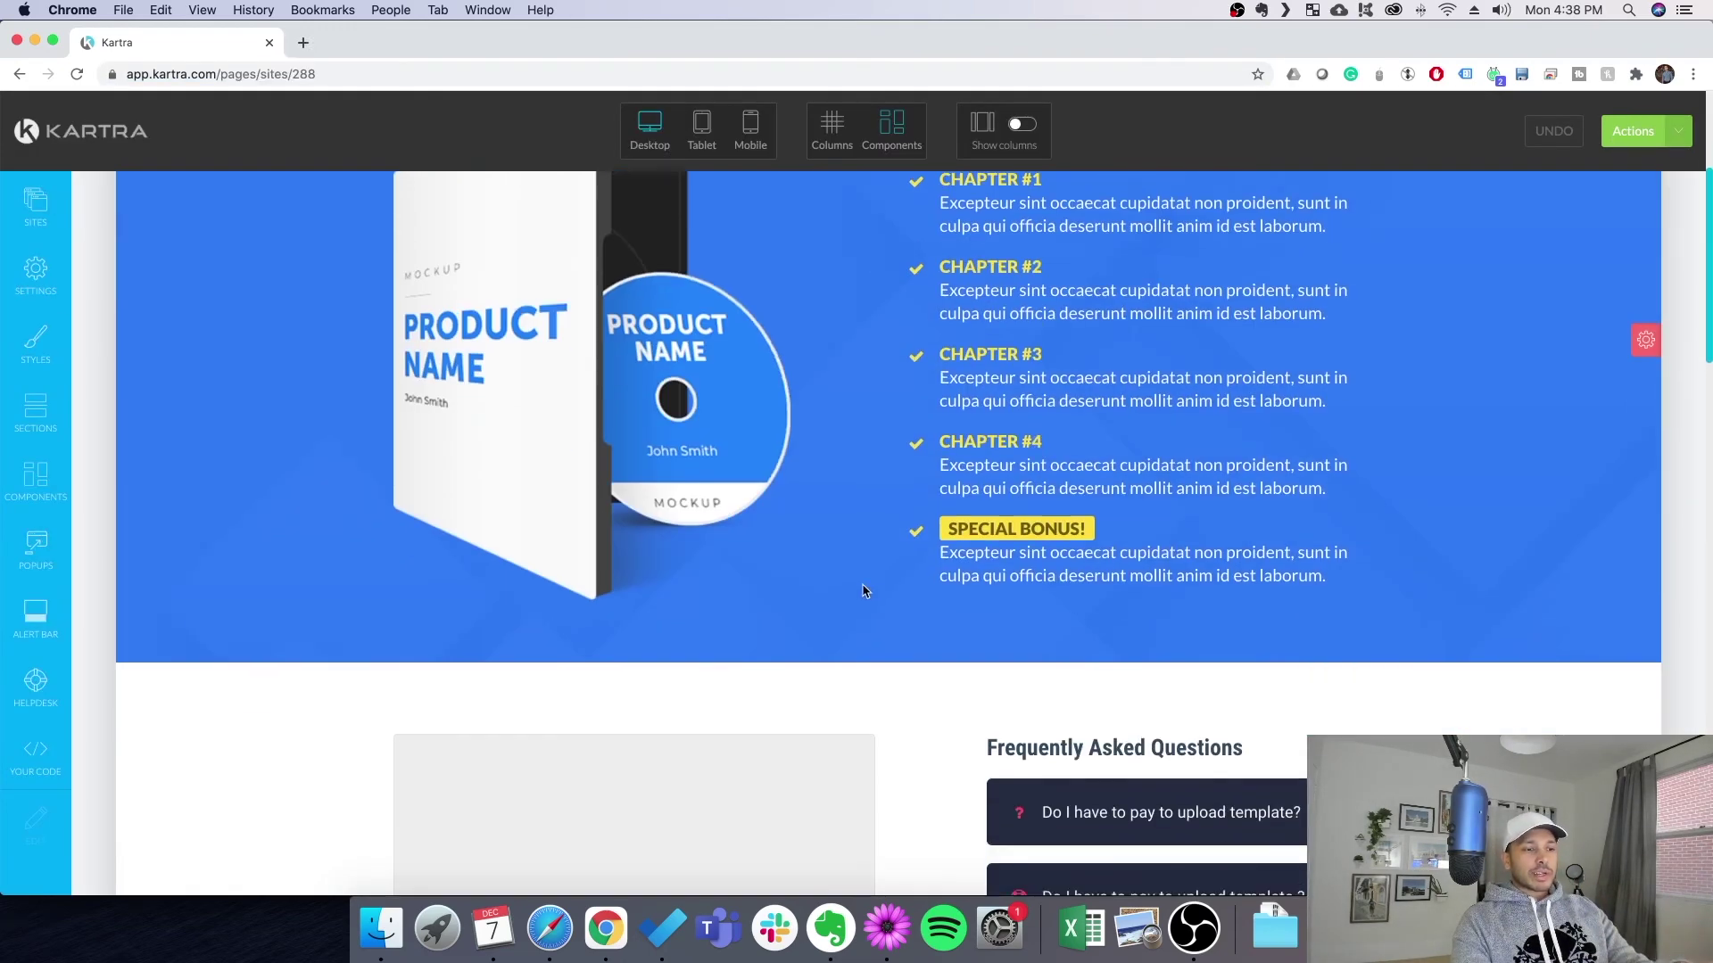
scroll(863, 591, "up", 5)
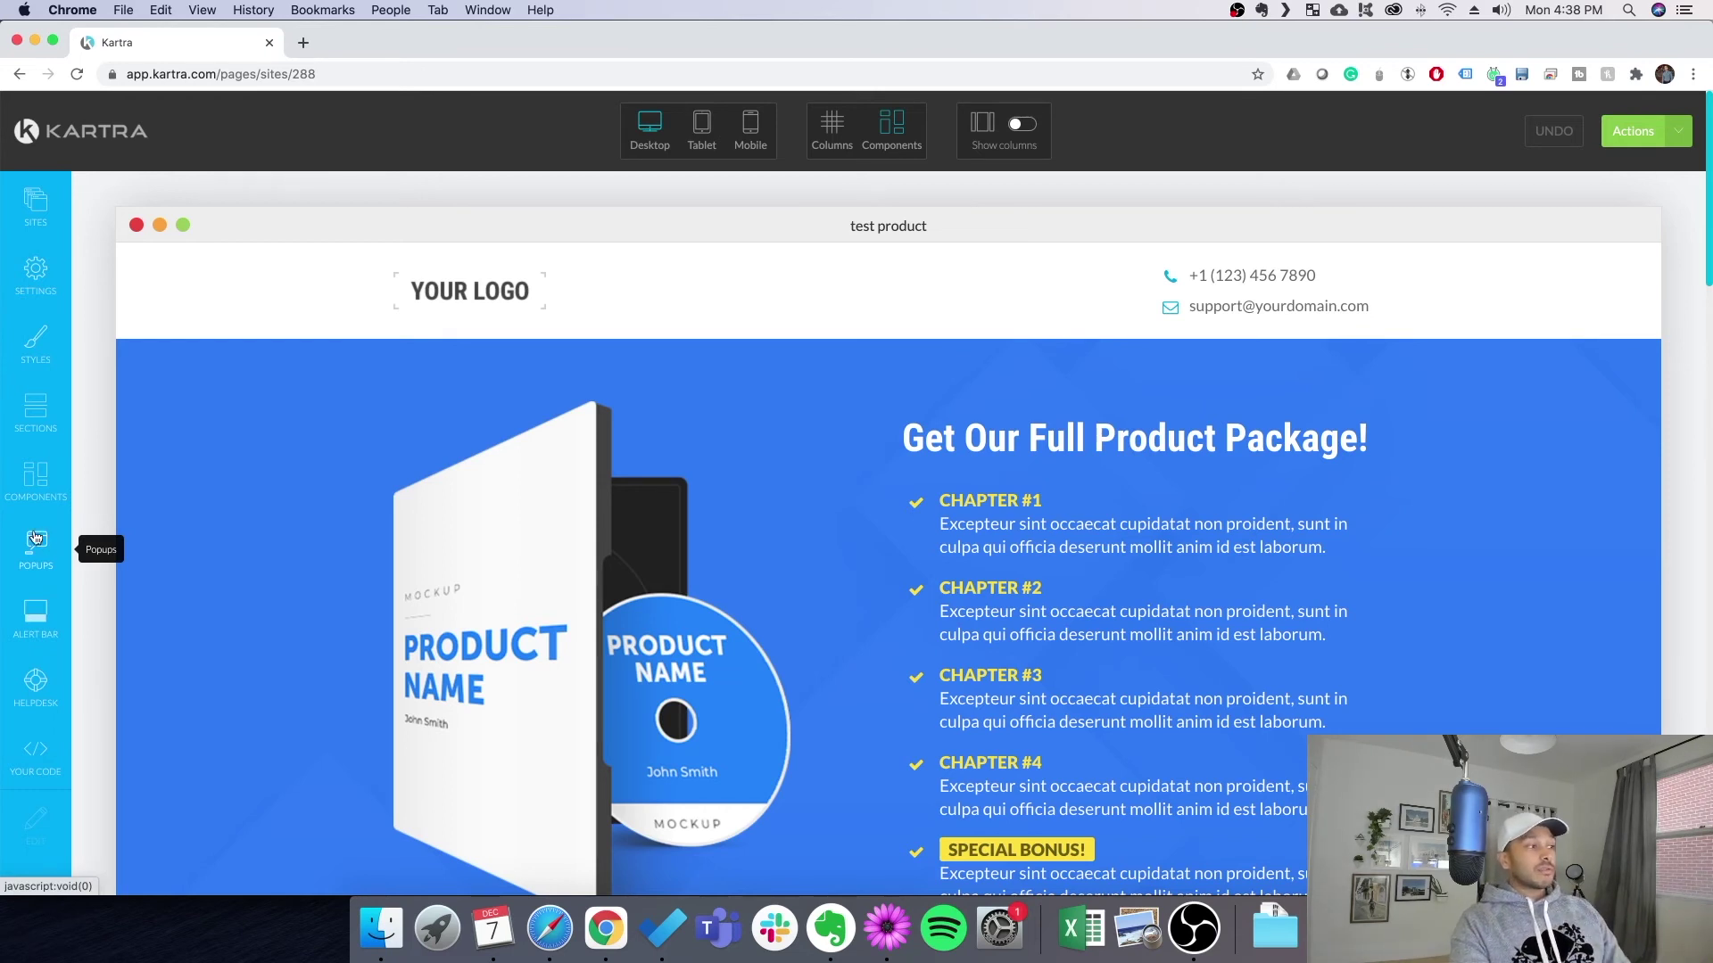
left_click(34, 474)
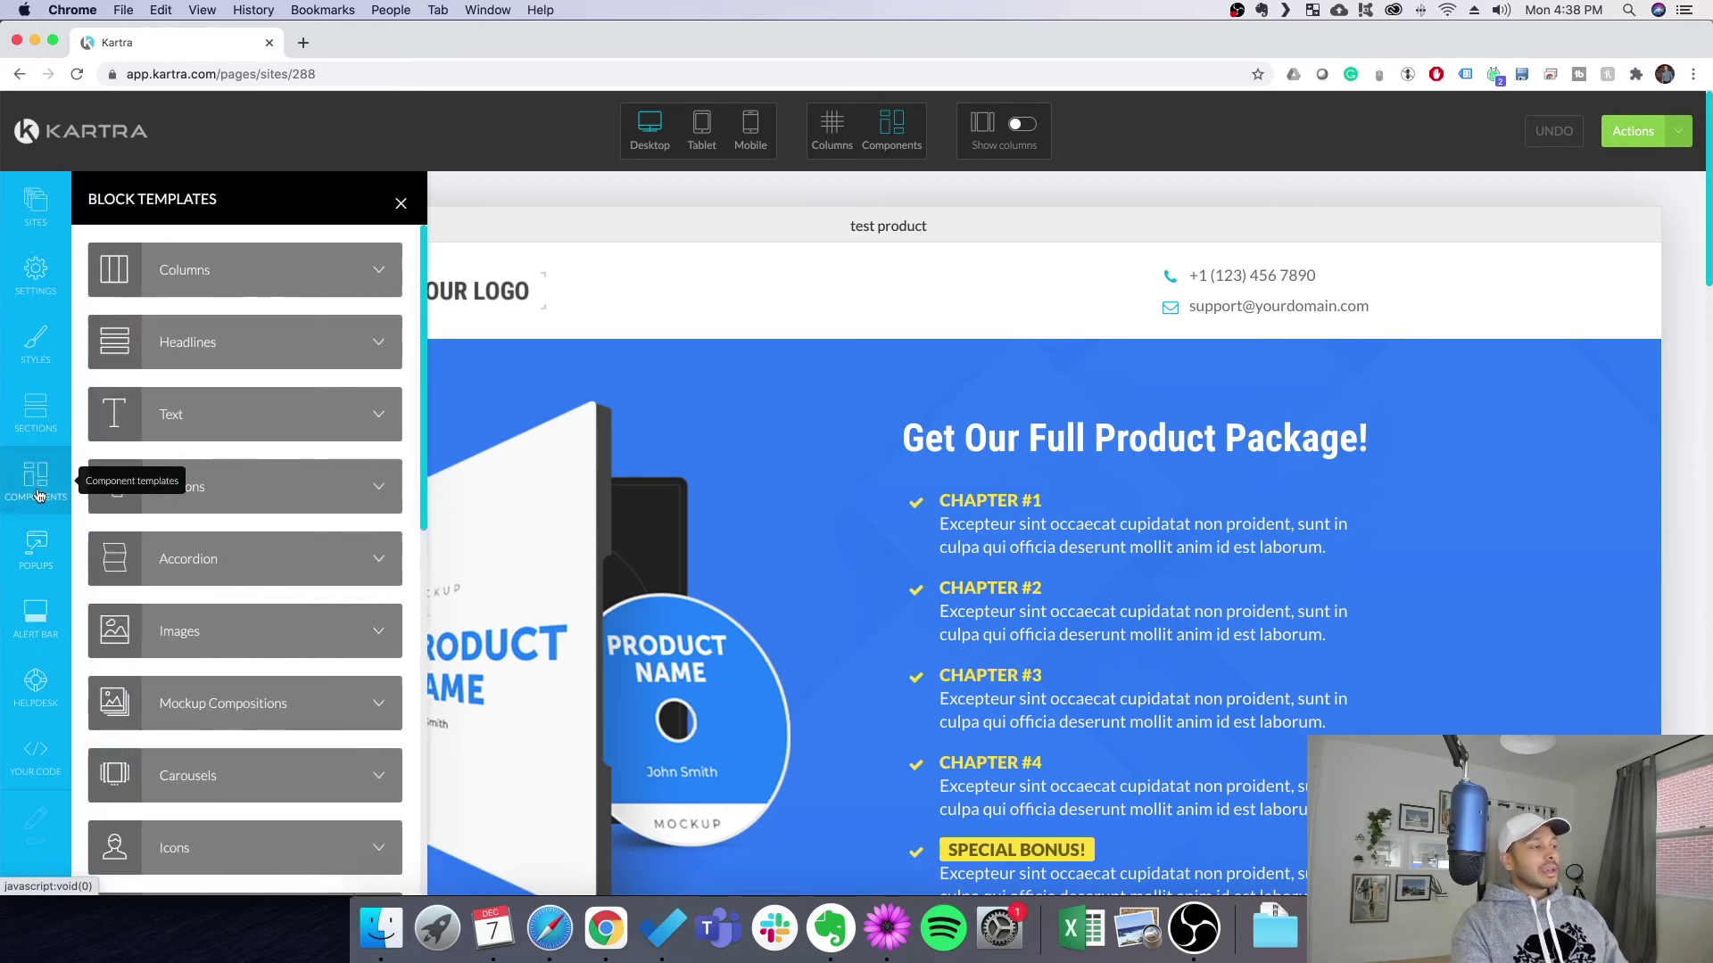
left_click(33, 432)
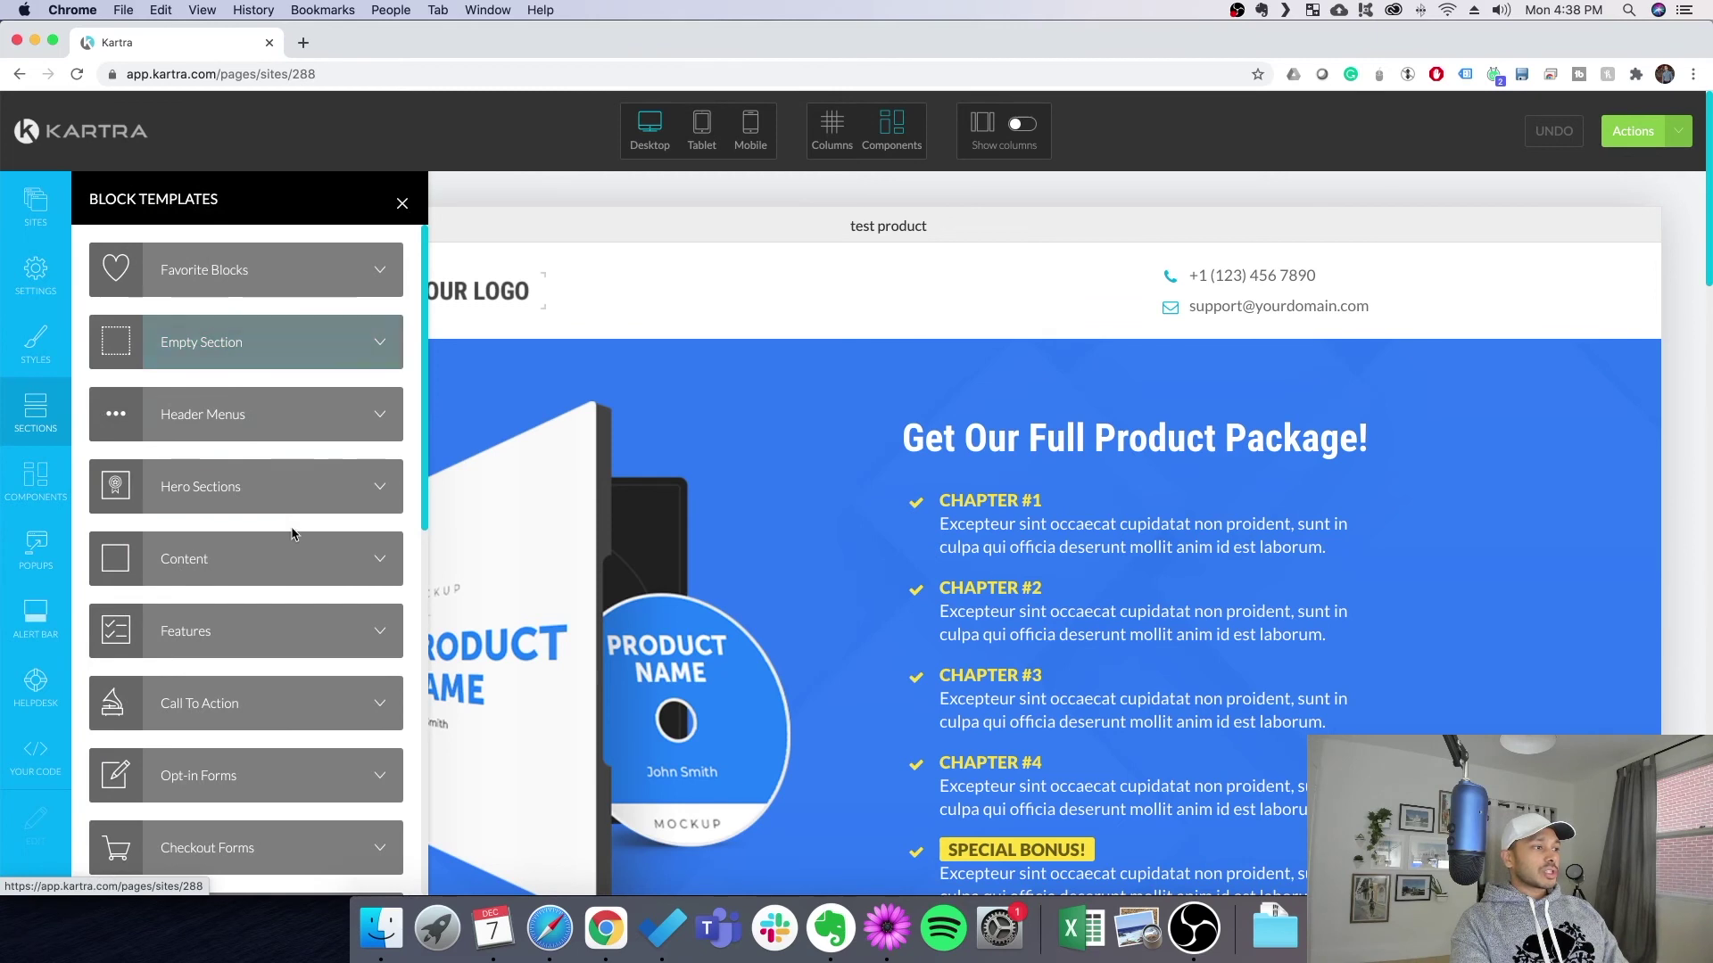
scroll(342, 607, "down", 1)
left_click(358, 563)
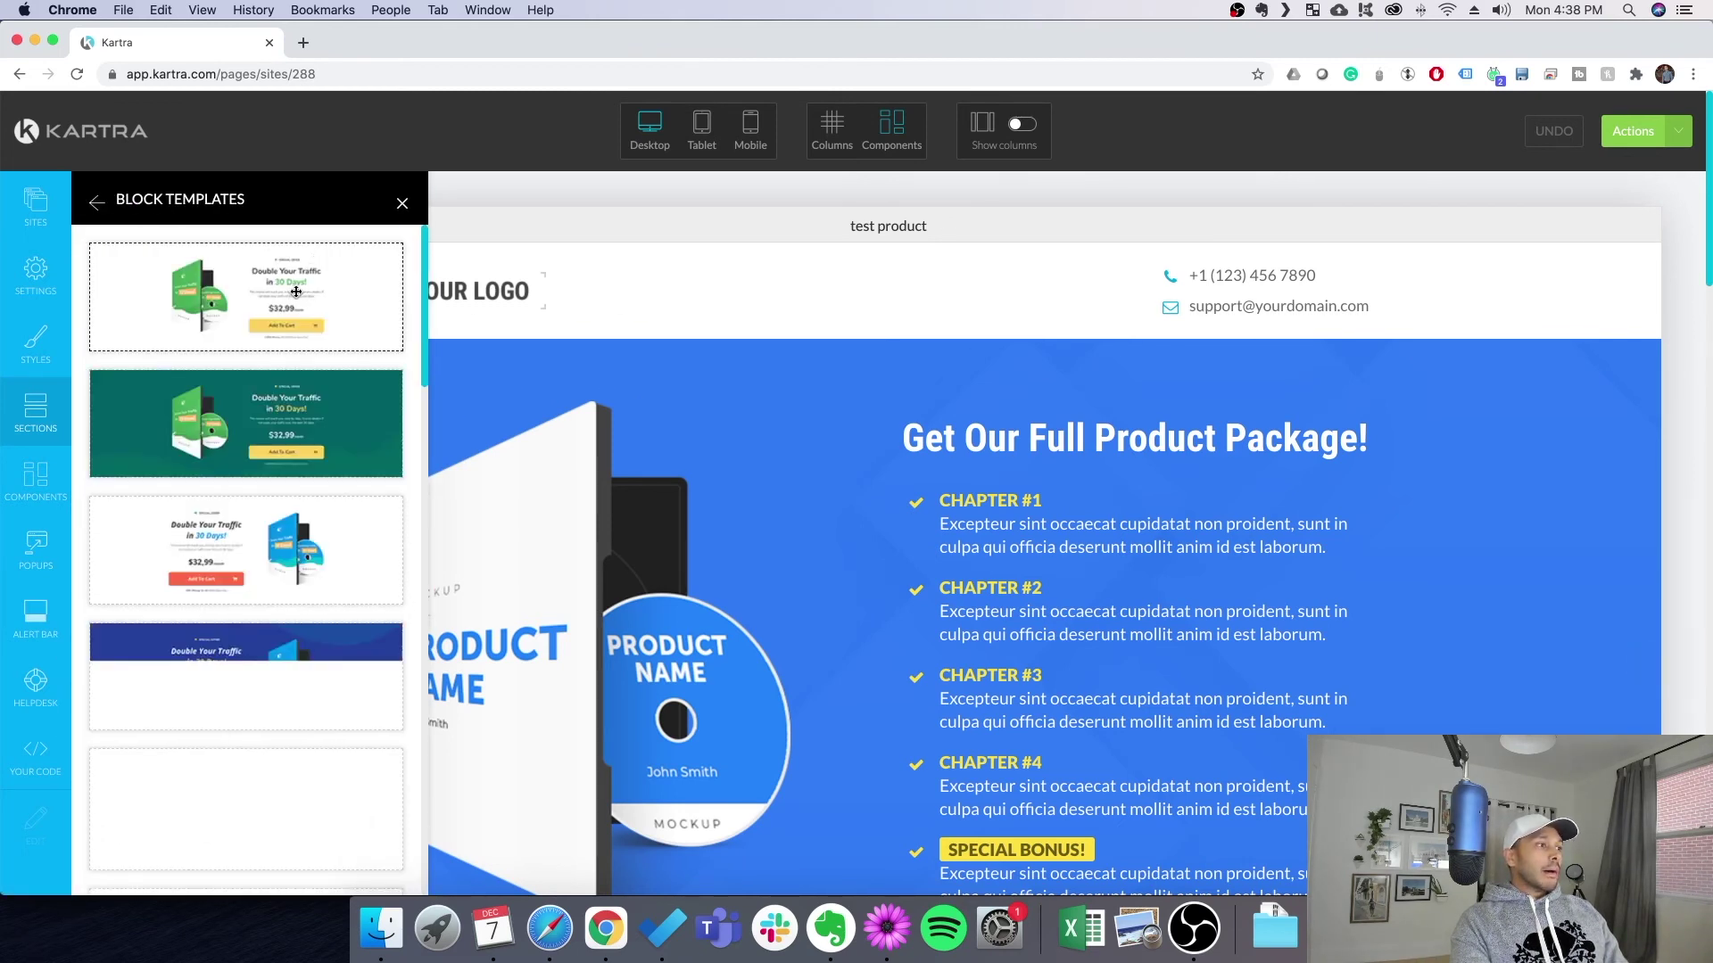
left_click_drag(241, 291, 971, 300)
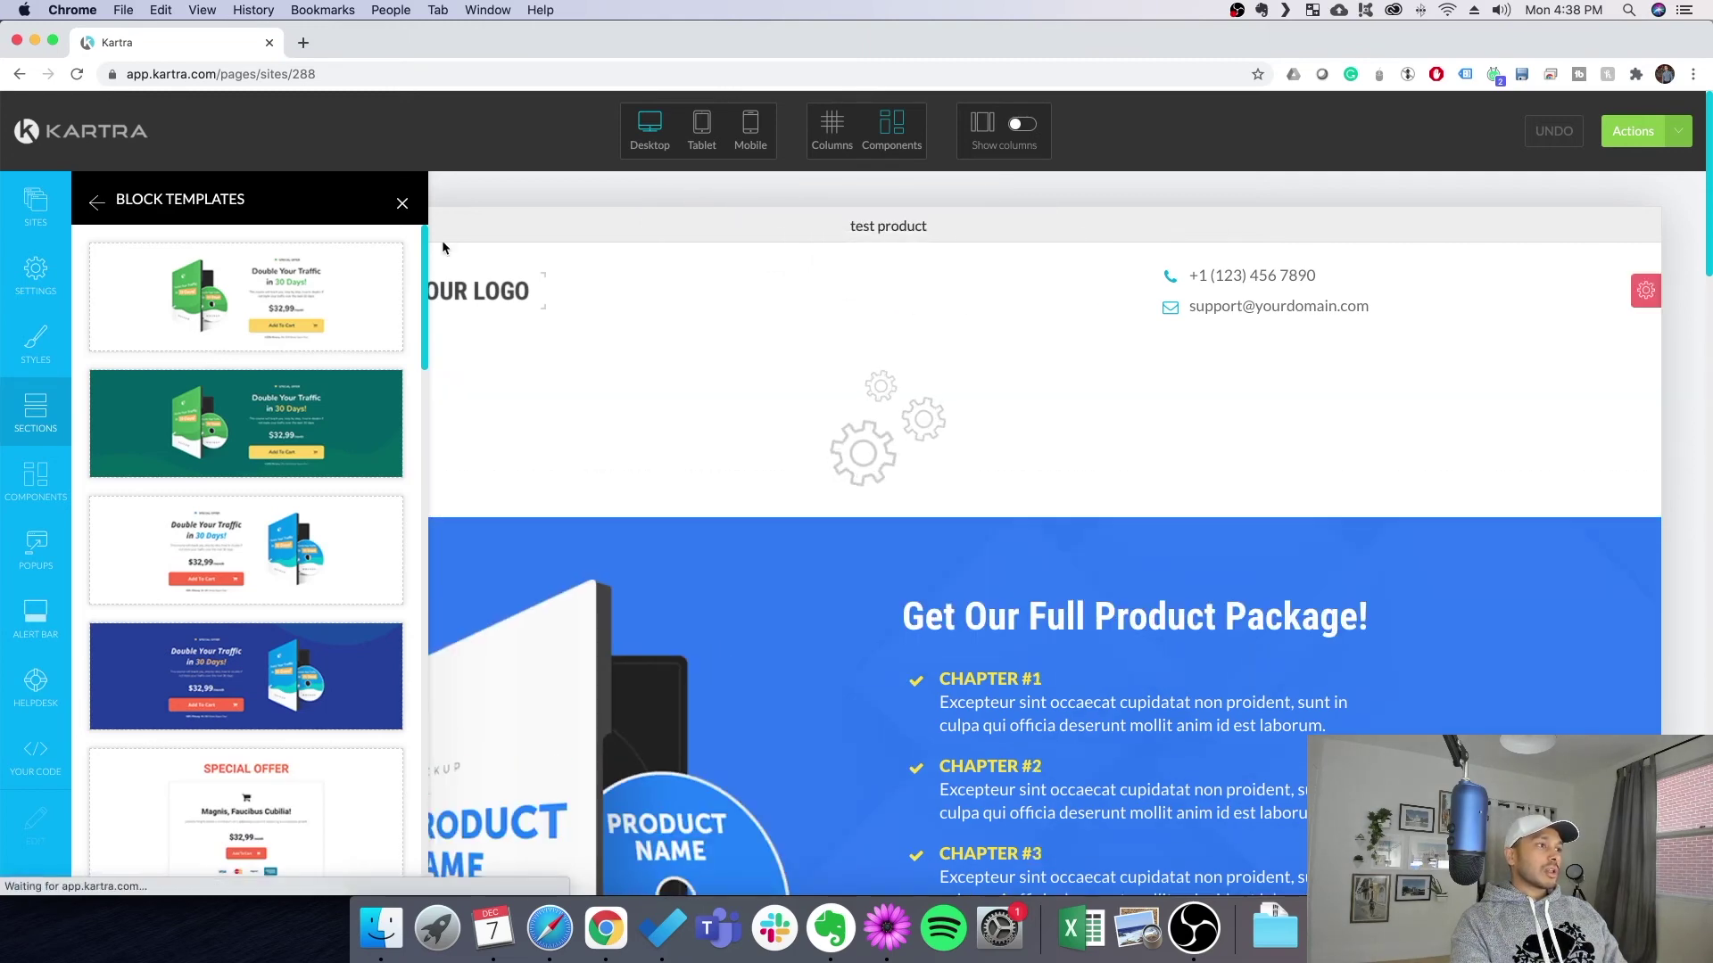
left_click(403, 204)
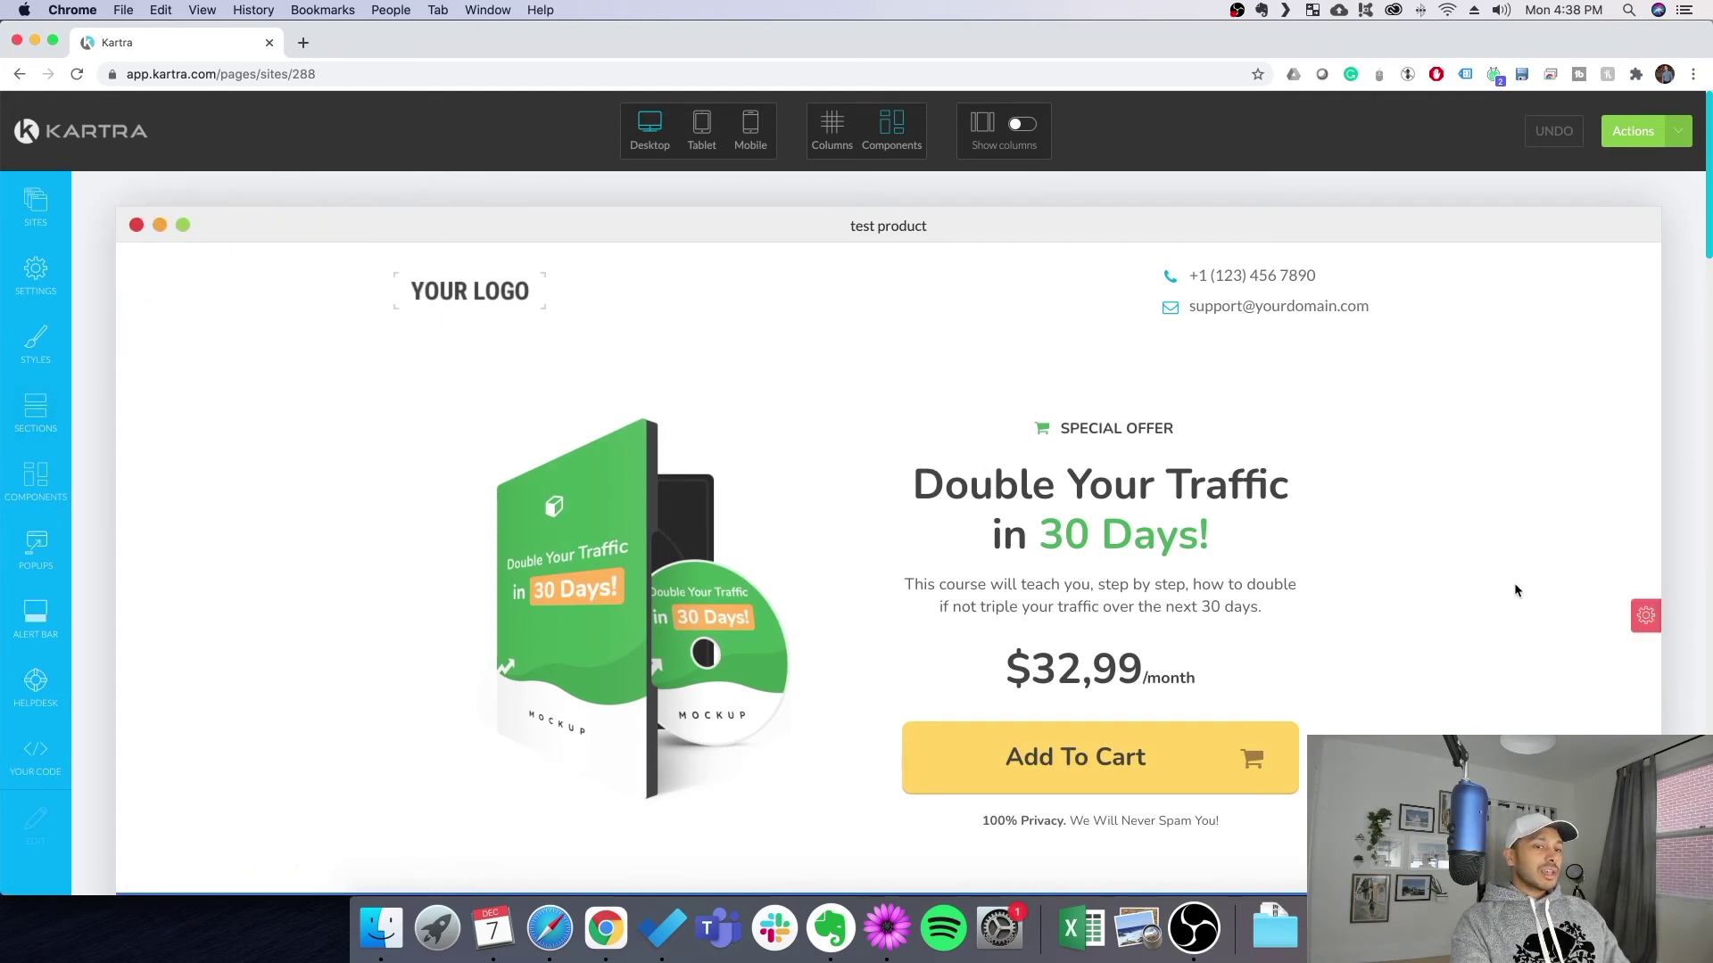
left_click(1646, 618)
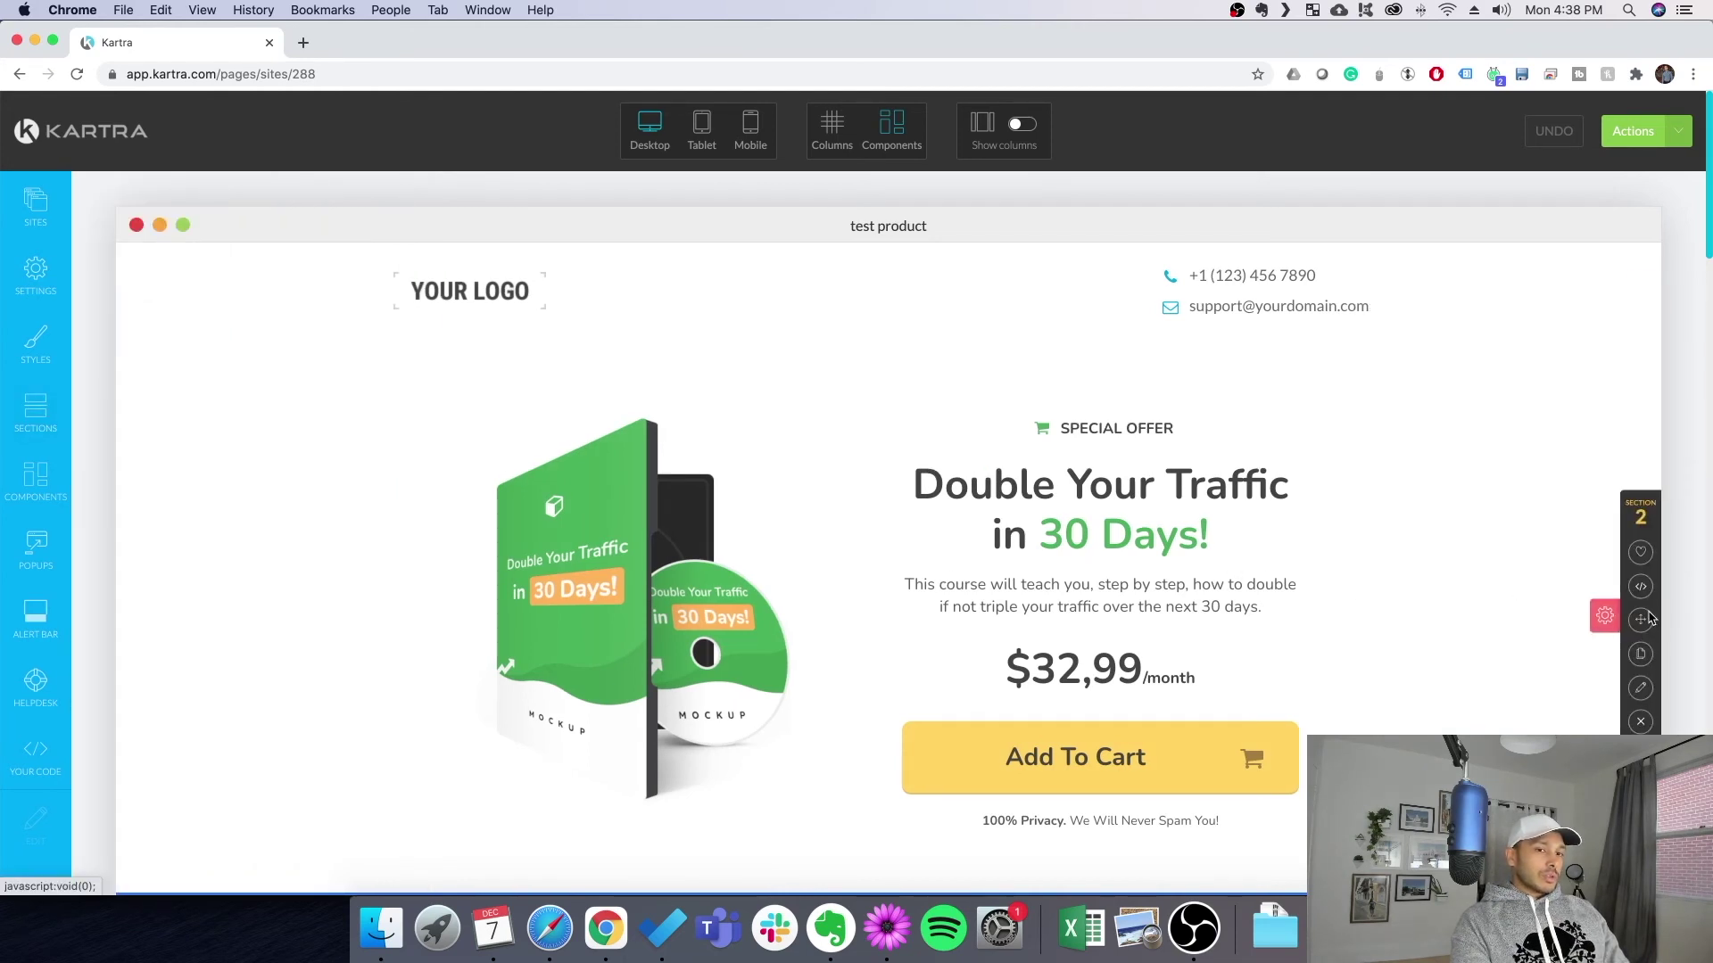
- Set section 2 to display only to subscribers of the example video tag, with no category in particular
left_click(1641, 690)
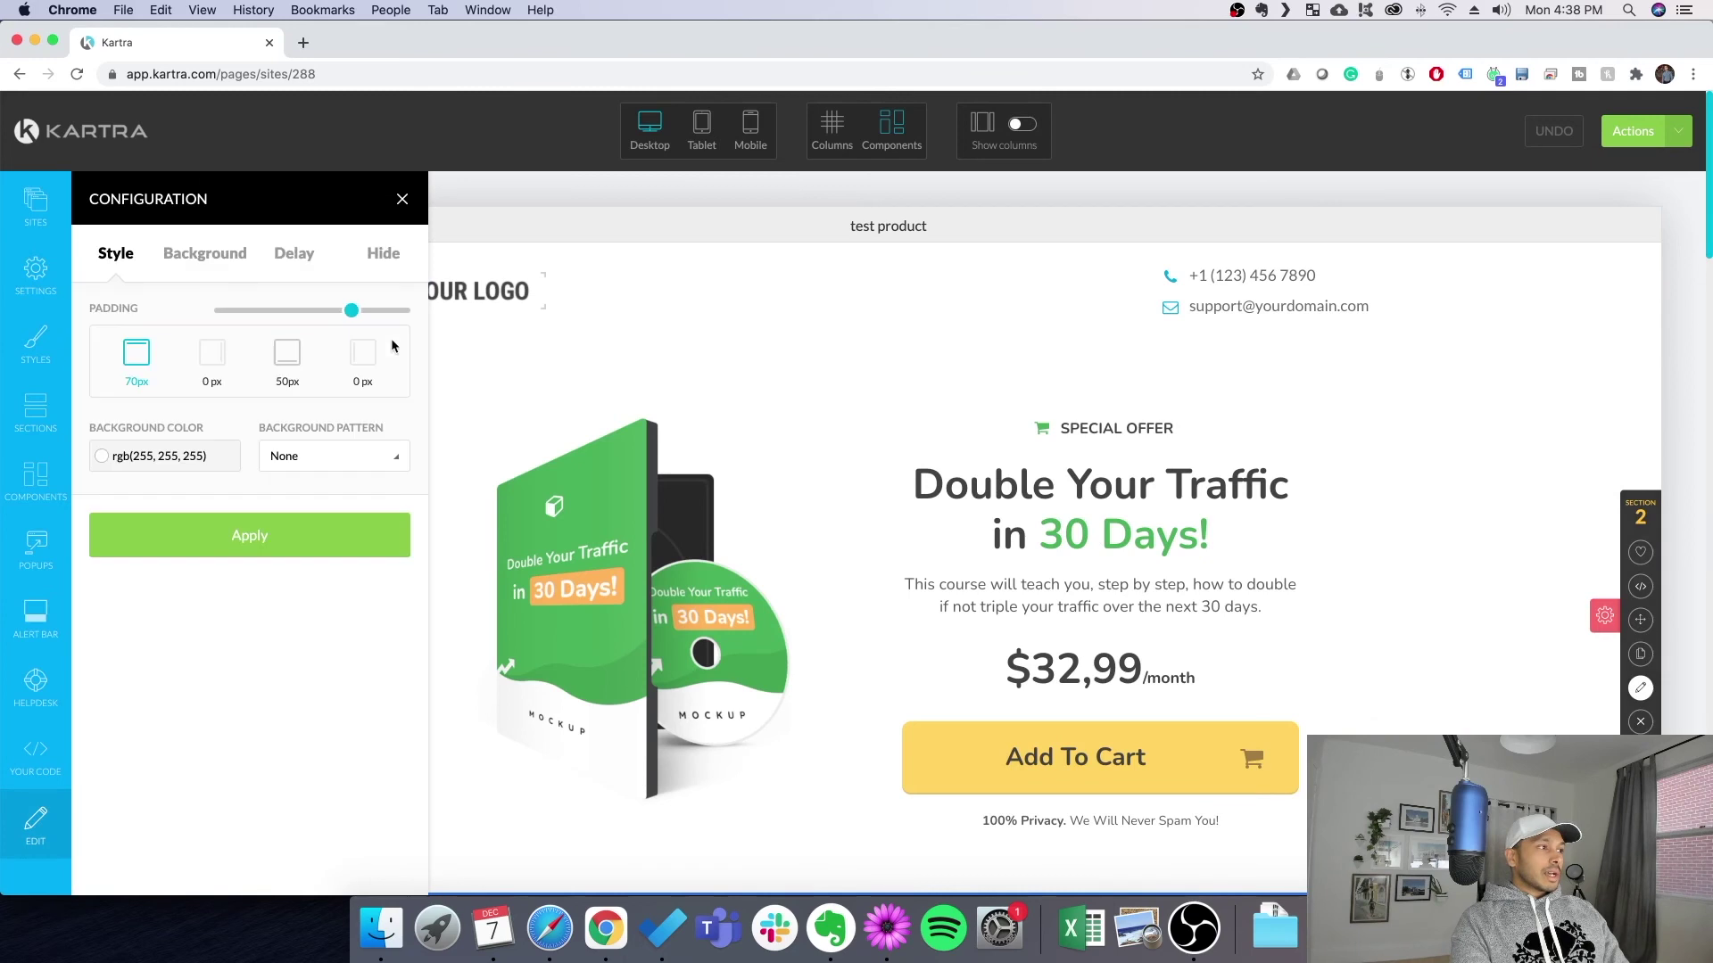
left_click(383, 253)
left_click(281, 550)
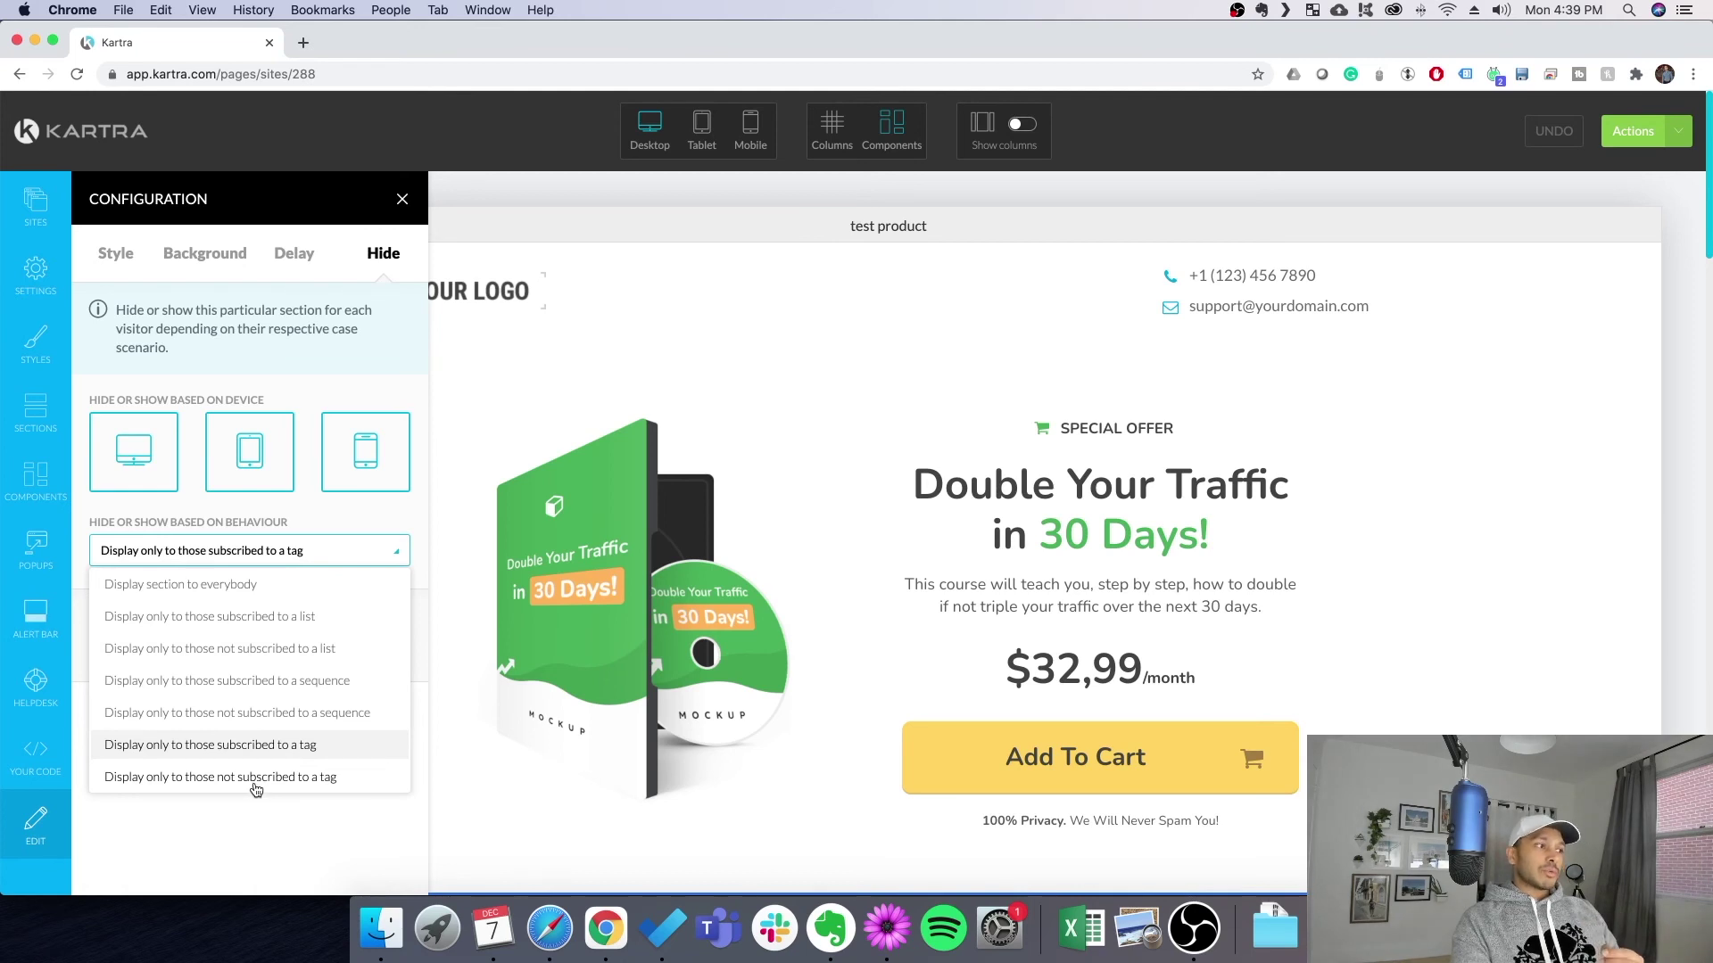
left_click(336, 553)
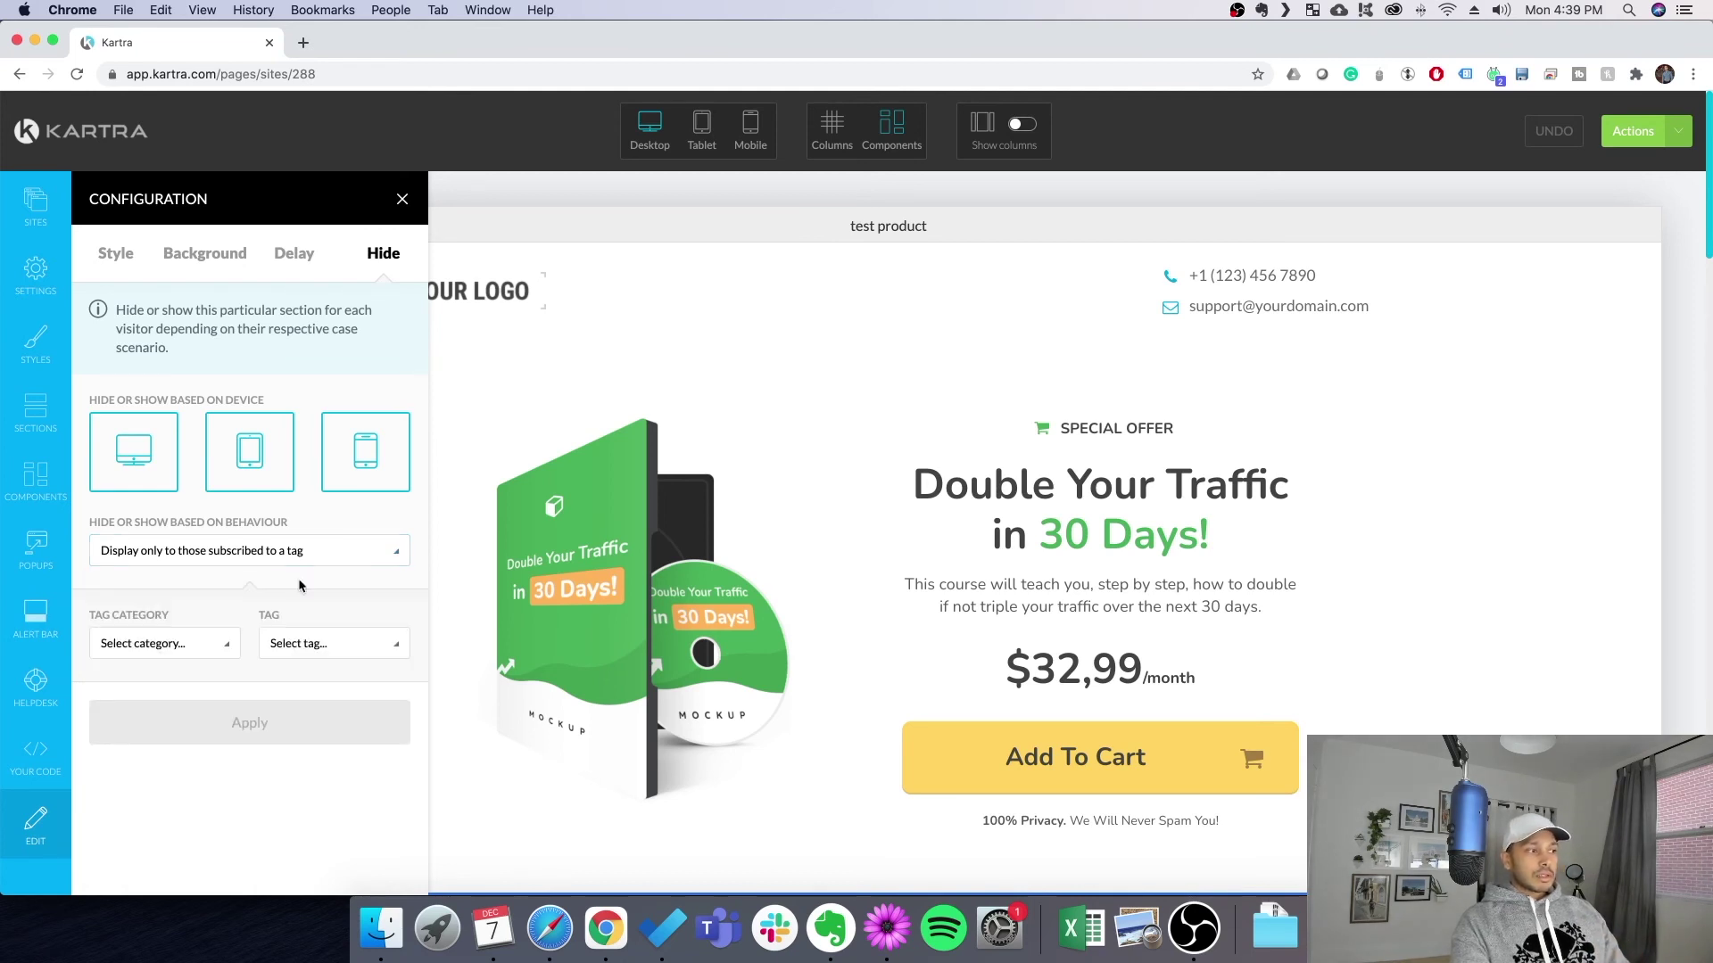
left_click(172, 649)
left_click(142, 718)
left_click(239, 725)
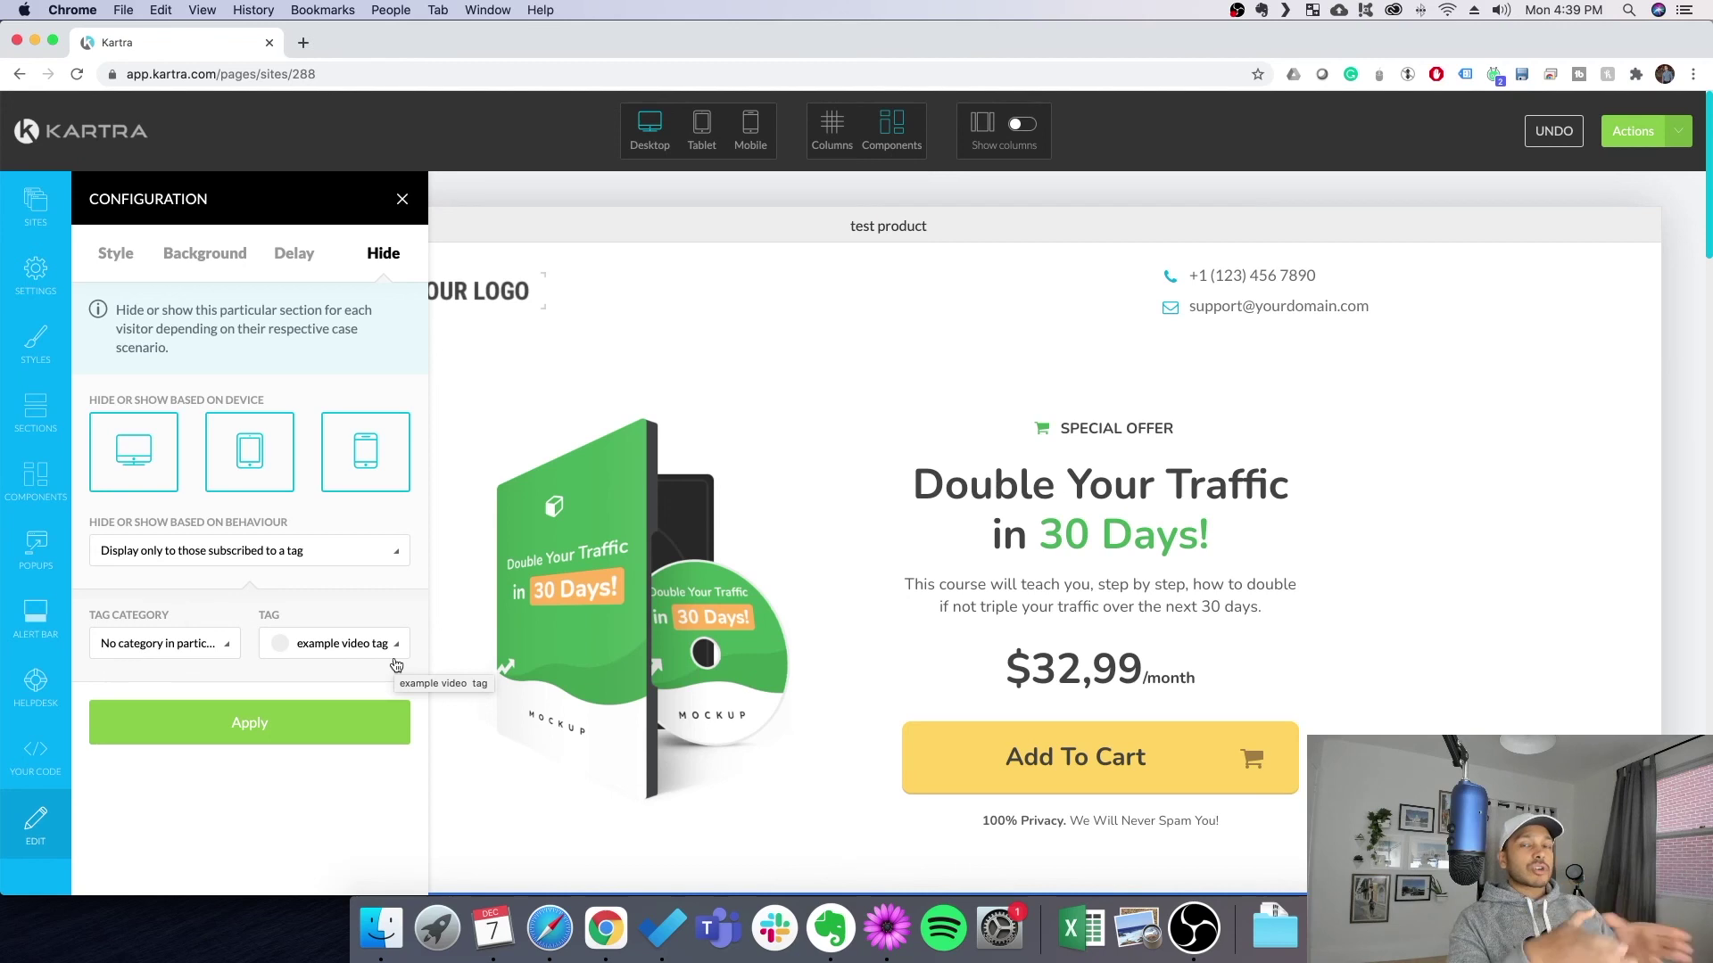
left_click(392, 720)
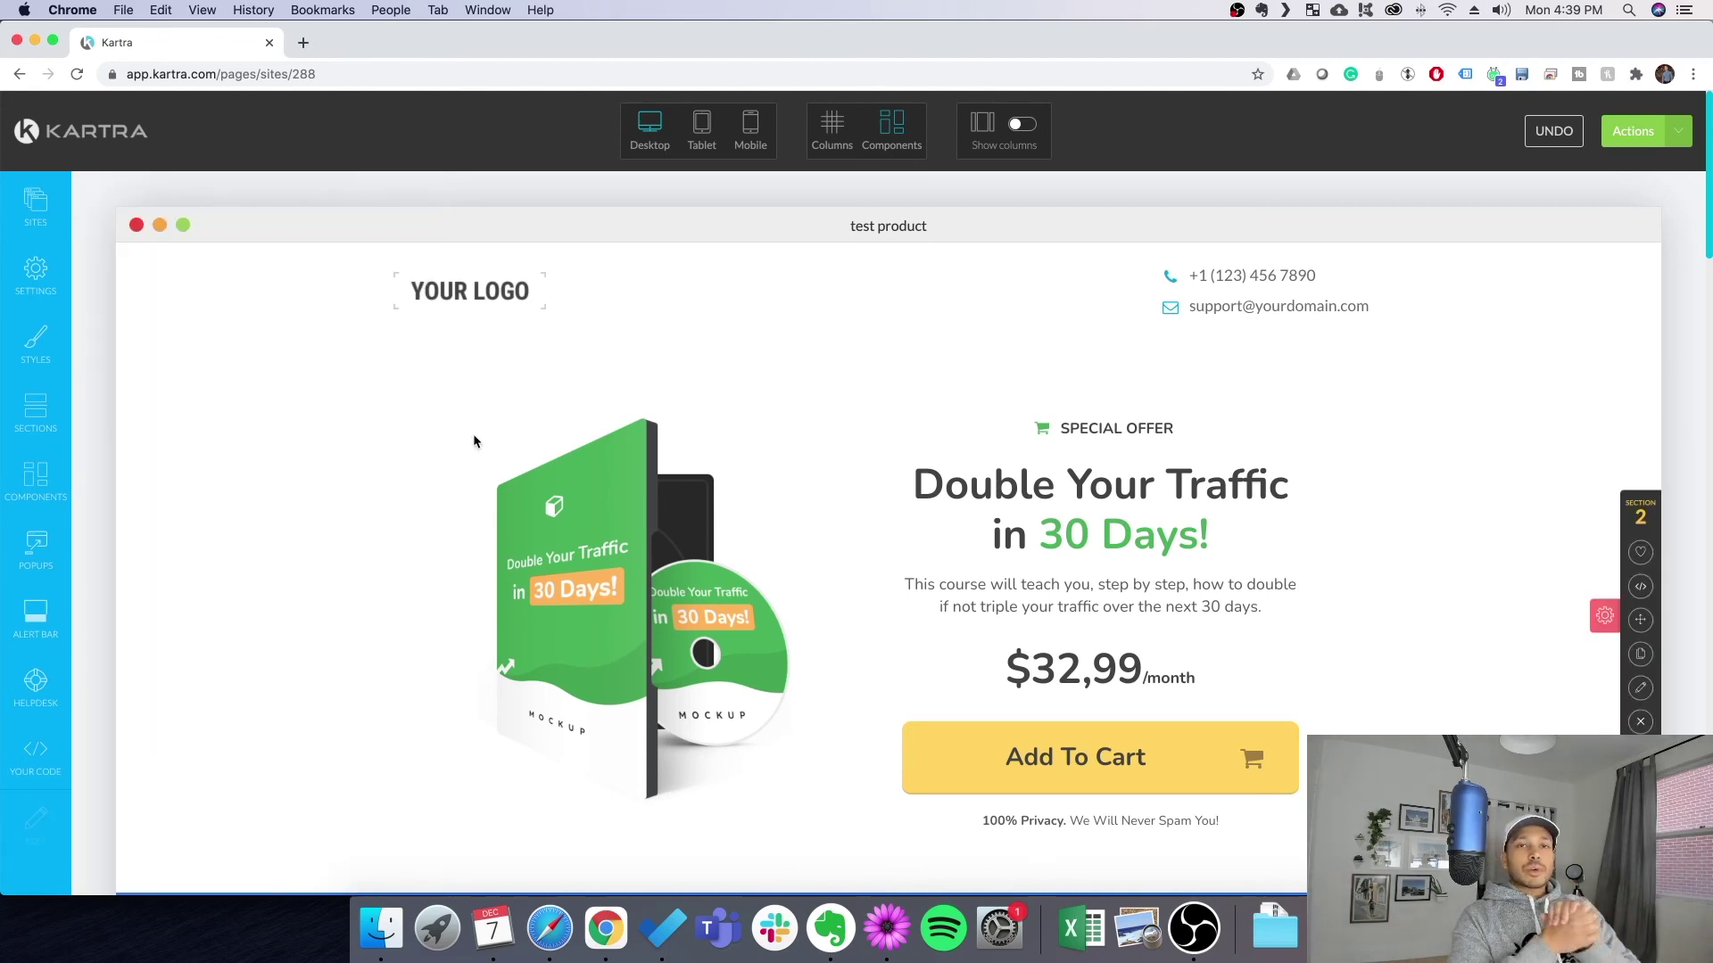